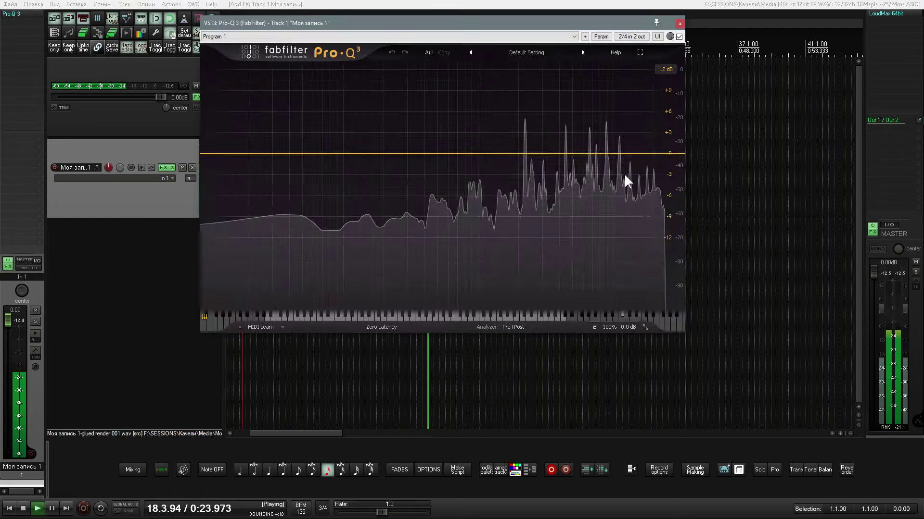
- Add a High Cut band with a 24 dB/oct slope near the spectrum's upper end and adjust its cutoff frequency
double_click(677, 154)
click(485, 296)
click(498, 338)
drag(535, 275, 536, 308)
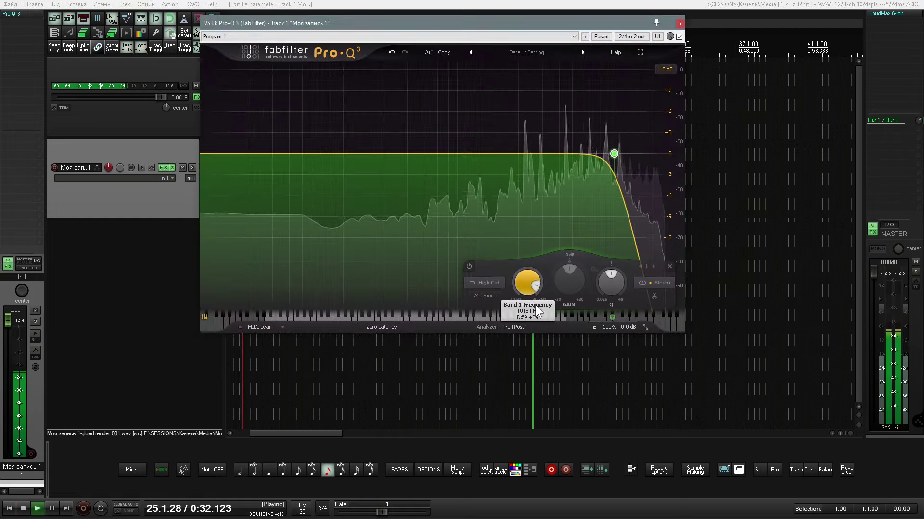
drag(626, 117, 647, 120)
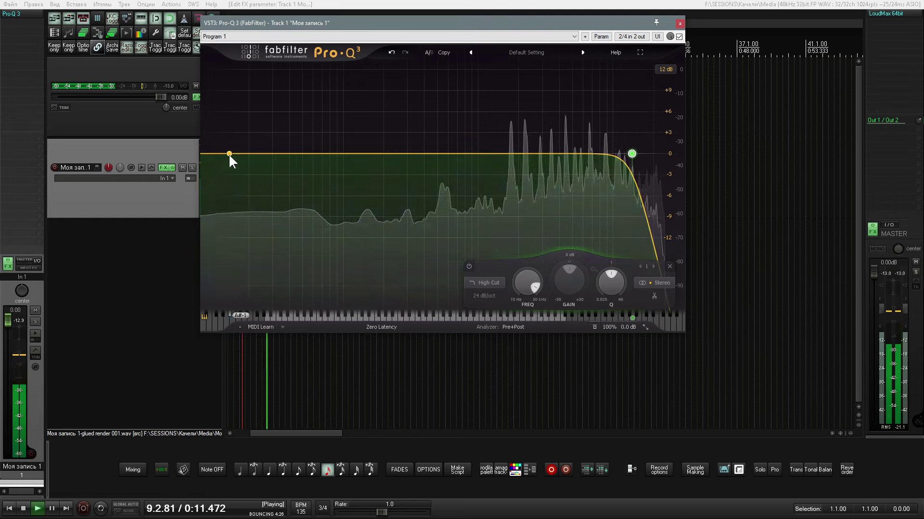
- Add a Low Cut band at the spectrum's low end, set its slope and raise its cutoff frequency
double_click(229, 153)
click(233, 295)
click(241, 338)
drag(250, 116, 442, 120)
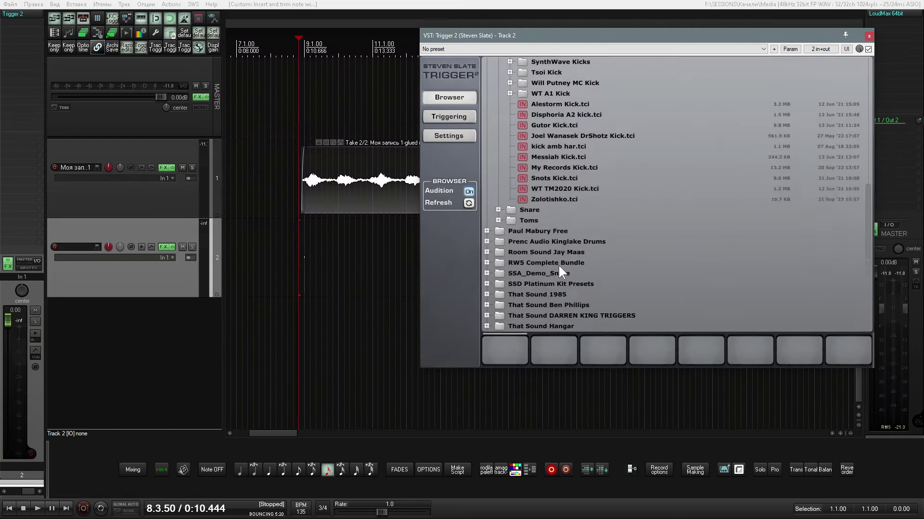
- Audition the individual kick samples in the Kick folder, from Disphoria A2 kick to Zolotishko
scroll(558, 265, up, 2)
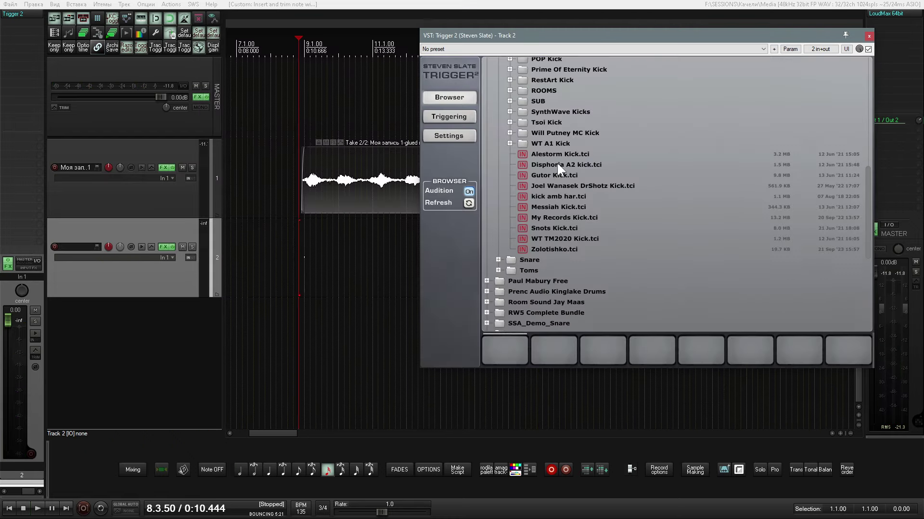
click(556, 165)
click(558, 175)
click(560, 186)
click(563, 196)
click(566, 207)
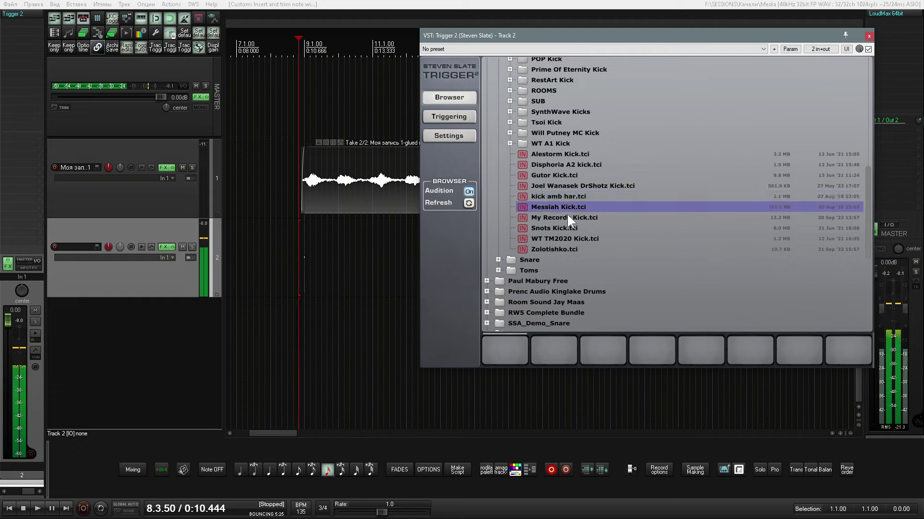
click(566, 217)
click(566, 228)
click(565, 238)
click(564, 249)
click(563, 217)
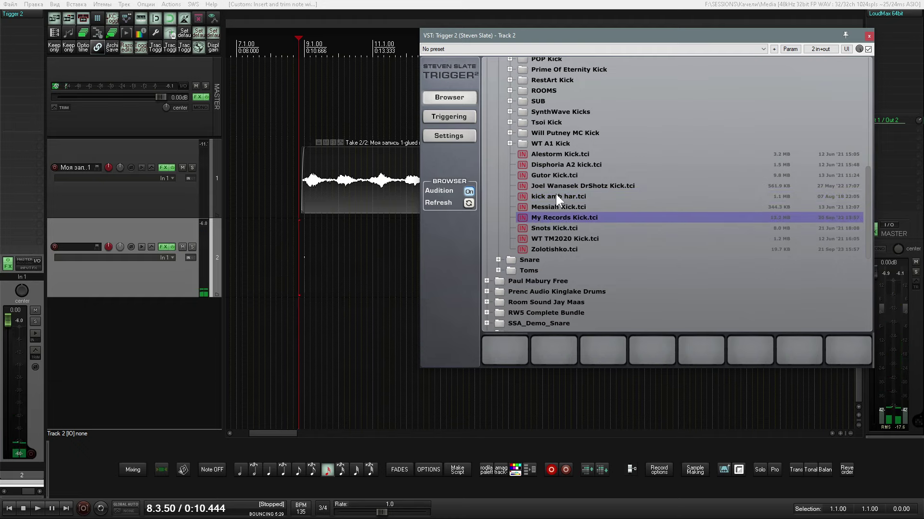
- Load Disphoria A2 kick, Messiah Kick and My Records Kick into the first three sample slots
click(553, 164)
drag(559, 162, 512, 345)
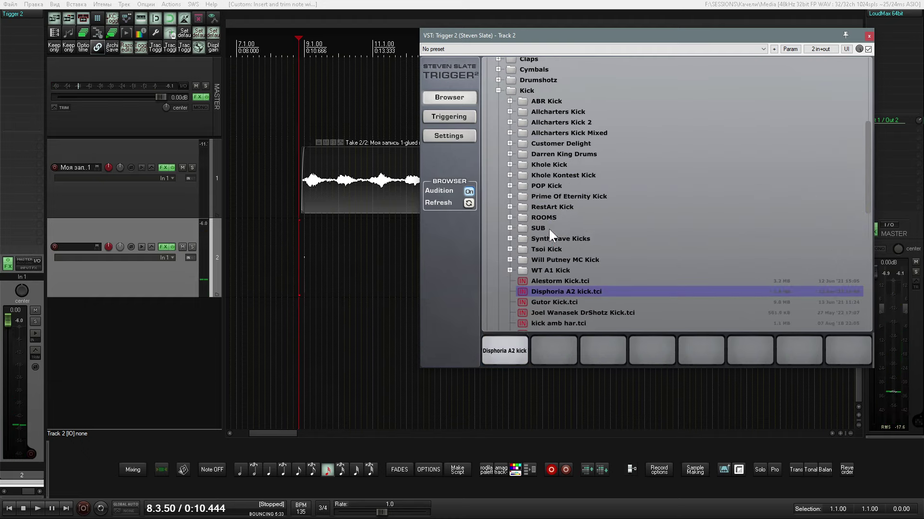
click(571, 273)
click(569, 284)
drag(568, 285, 602, 350)
- Audition the Zolotishko kick and look through the Drumshotz and SUB folders in MY SAMPLES for further kick layers
scroll(567, 269, down, 3)
click(548, 224)
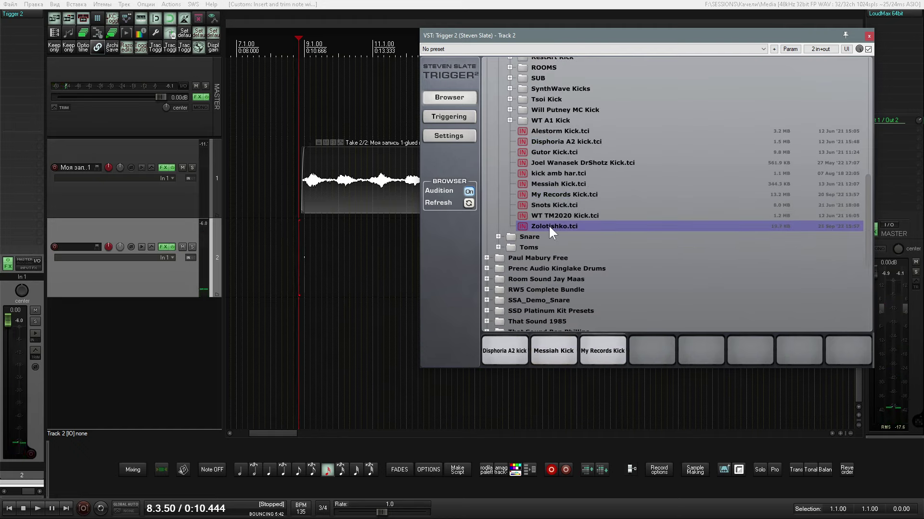
scroll(539, 249, up, 8)
click(498, 190)
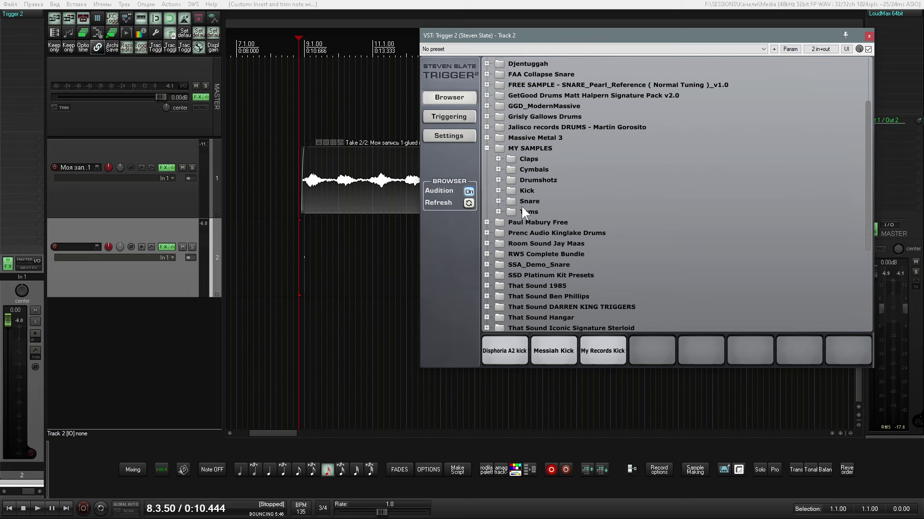
click(498, 179)
click(498, 179)
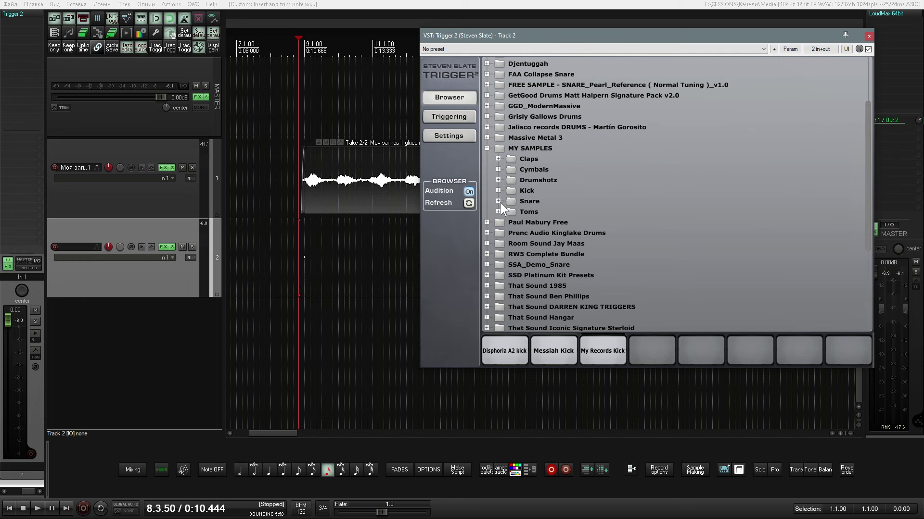
click(497, 190)
scroll(527, 232, down, 4)
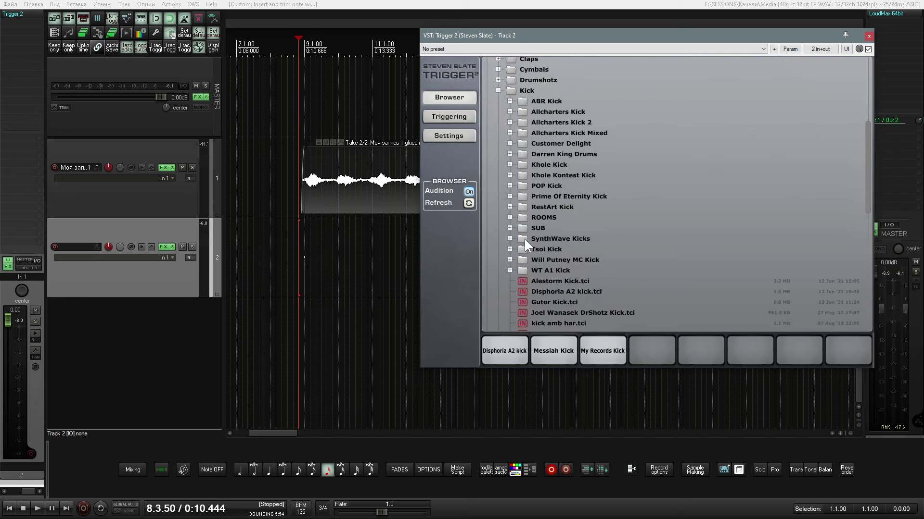
click(509, 228)
click(550, 238)
click(509, 228)
scroll(514, 250, down, 2)
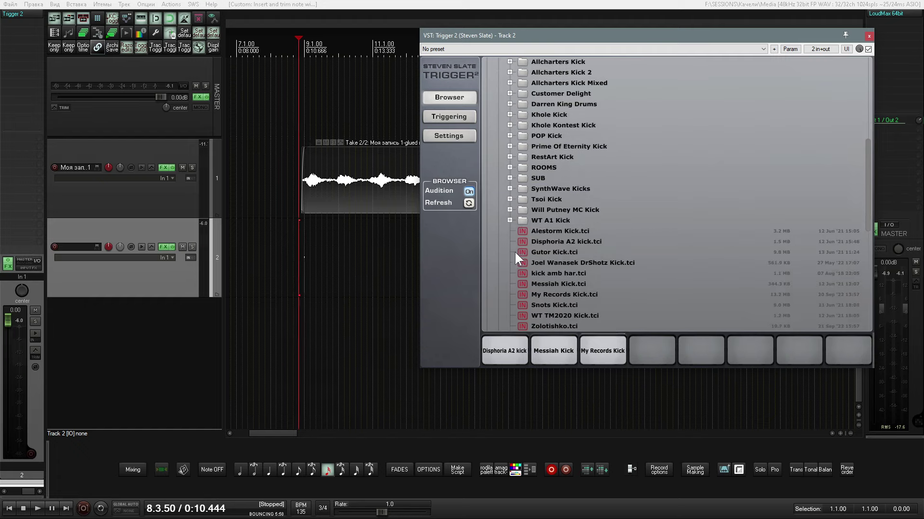
- Load Prime Loops Kicks and Prime Loops Kicks 2 from the SynthWave Kicks folder into the fourth and fifth slots
click(510, 189)
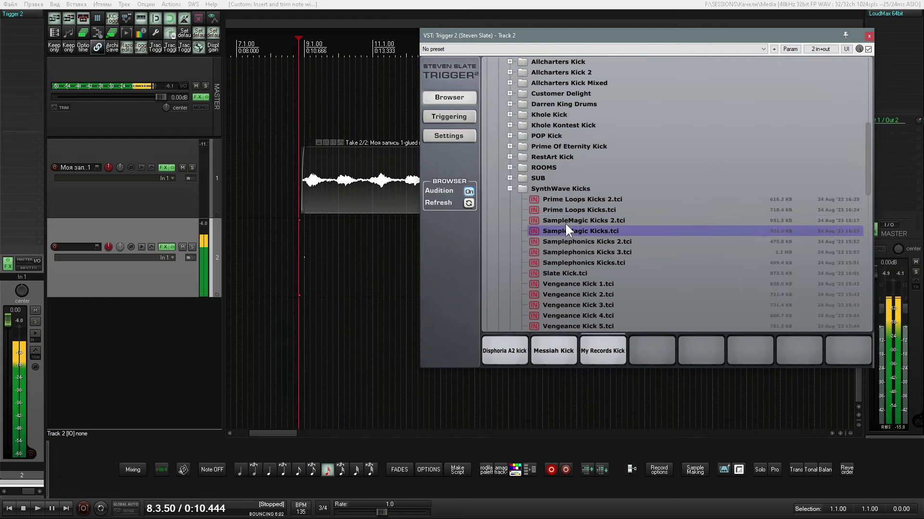
drag(566, 210, 650, 342)
drag(570, 153, 700, 350)
- Audition the successive sample variations of the Prime Loops Kicks slot in the Triggering view and set it to 10
click(457, 116)
click(648, 328)
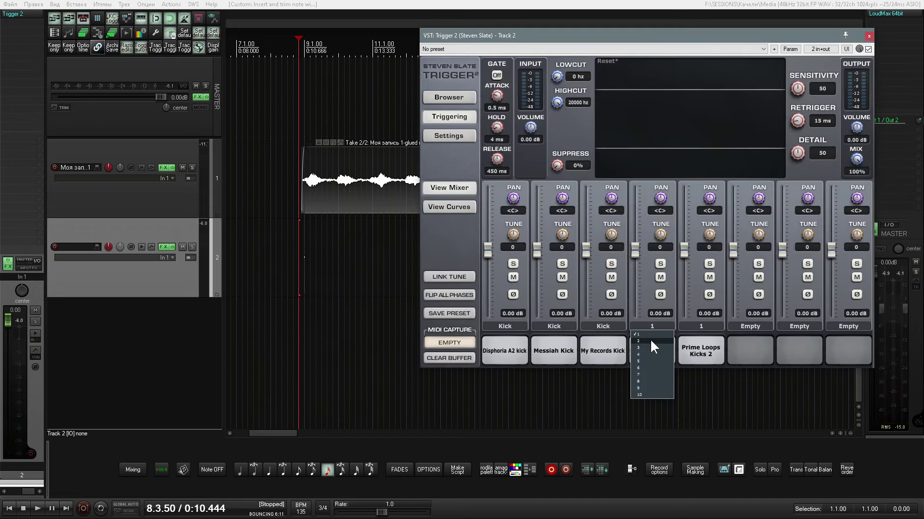
click(650, 340)
click(653, 330)
click(653, 348)
click(653, 330)
click(653, 354)
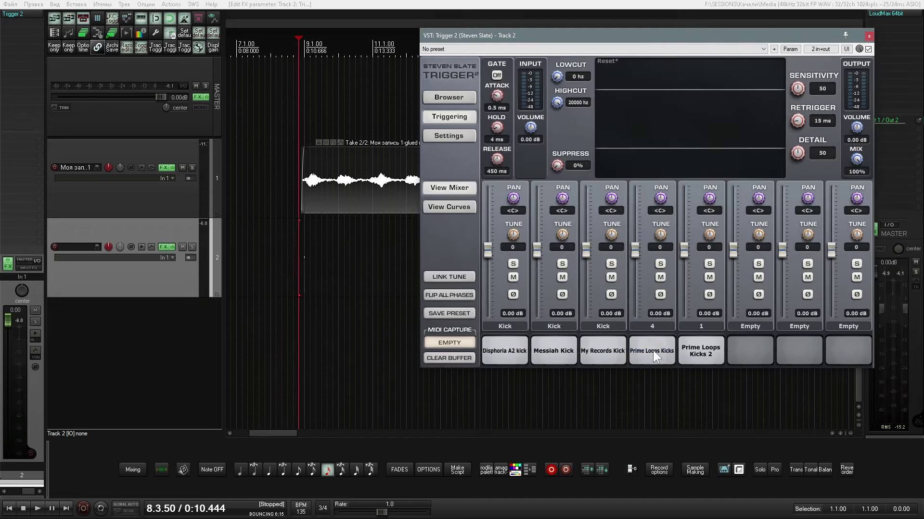
click(654, 329)
click(654, 332)
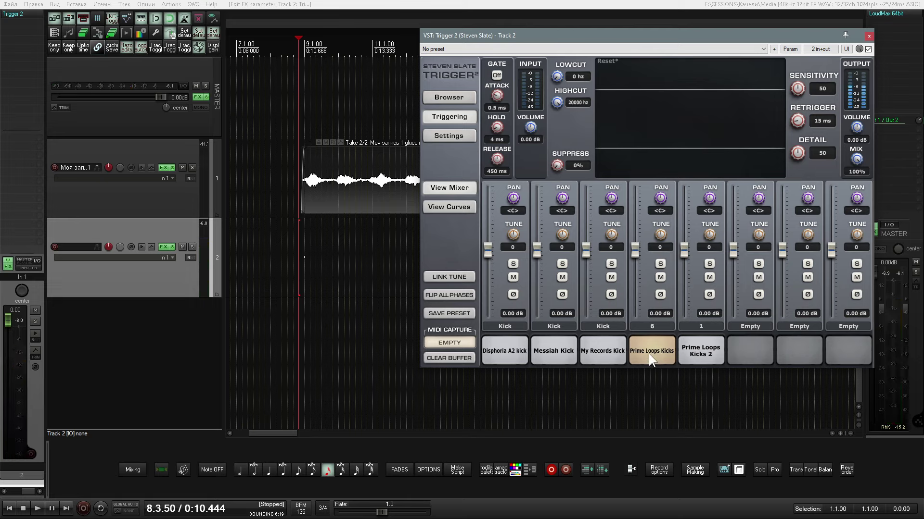
click(651, 375)
click(653, 331)
click(650, 381)
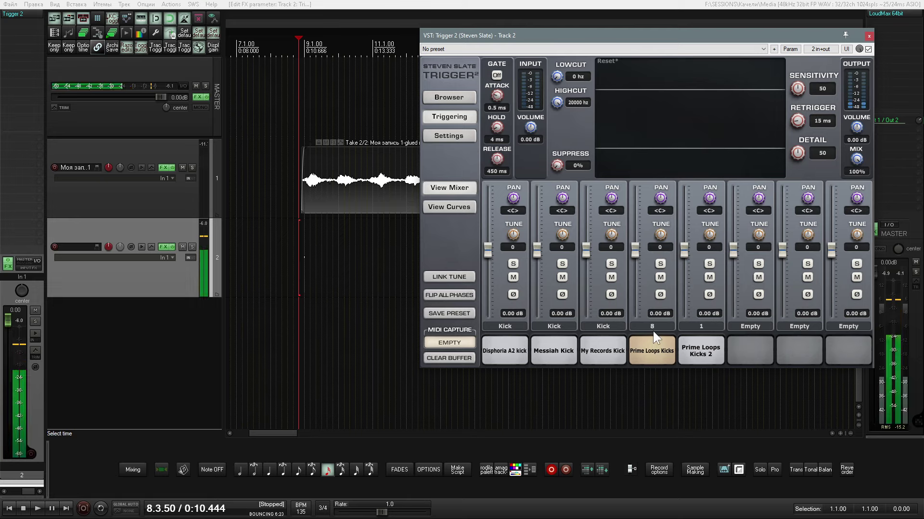
click(653, 330)
click(651, 388)
click(661, 329)
click(654, 353)
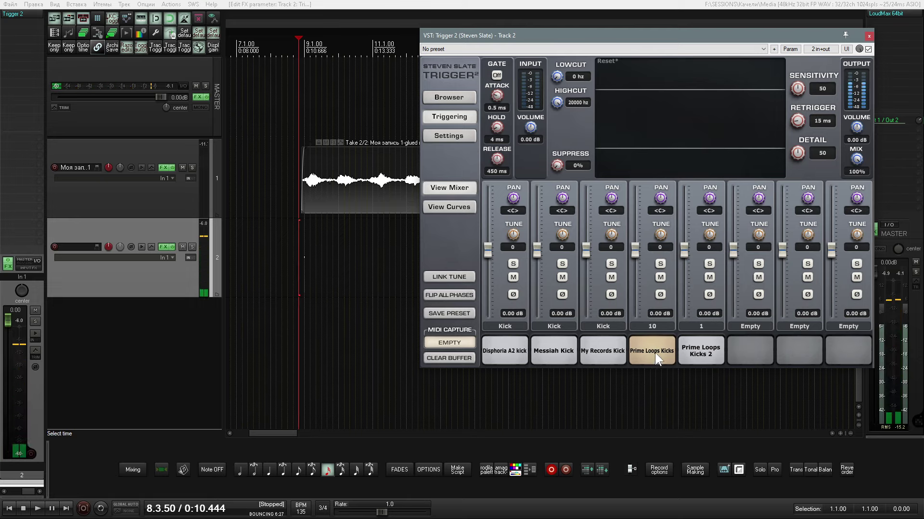
- Audition the successive sample variations of the Prime Loops Kicks 2 slot, stepping up to number 10
click(697, 327)
click(697, 334)
click(697, 350)
click(699, 327)
click(700, 341)
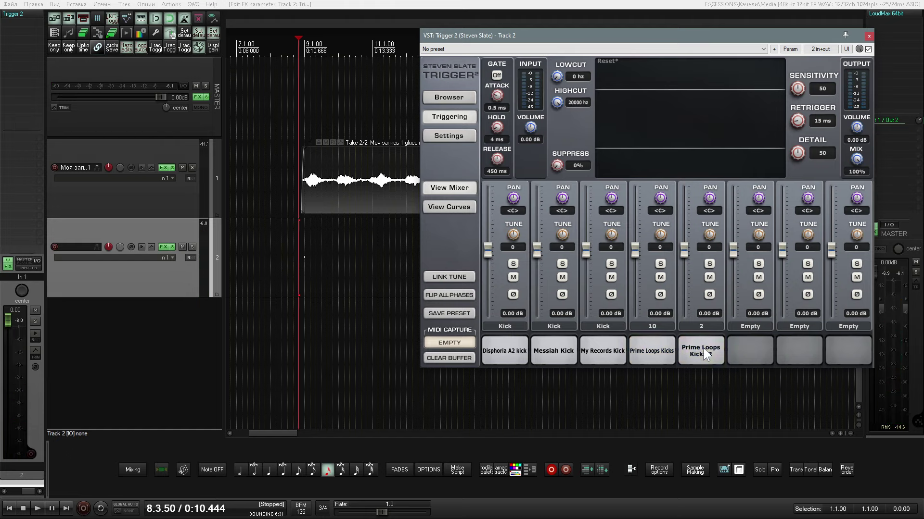
click(703, 347)
click(700, 327)
click(703, 348)
click(701, 349)
click(701, 327)
click(698, 355)
click(697, 343)
click(699, 328)
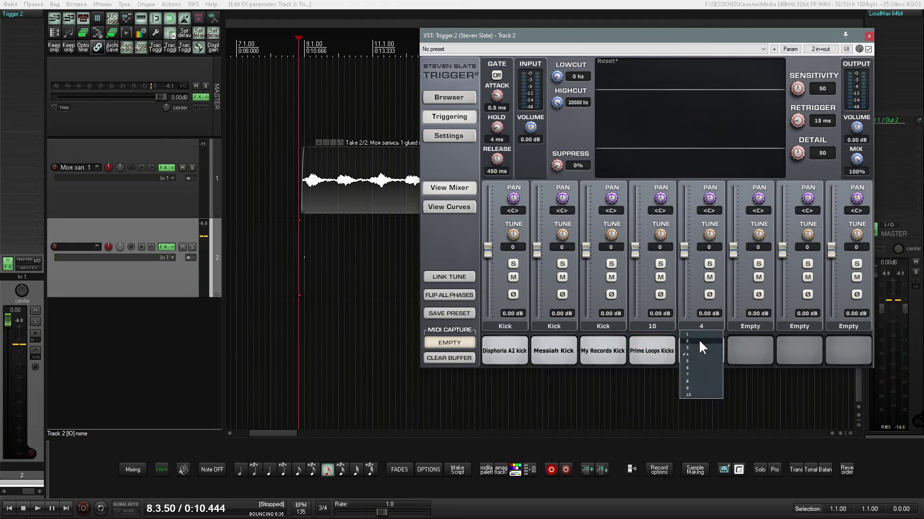
click(699, 360)
click(699, 349)
click(700, 330)
click(694, 366)
click(697, 350)
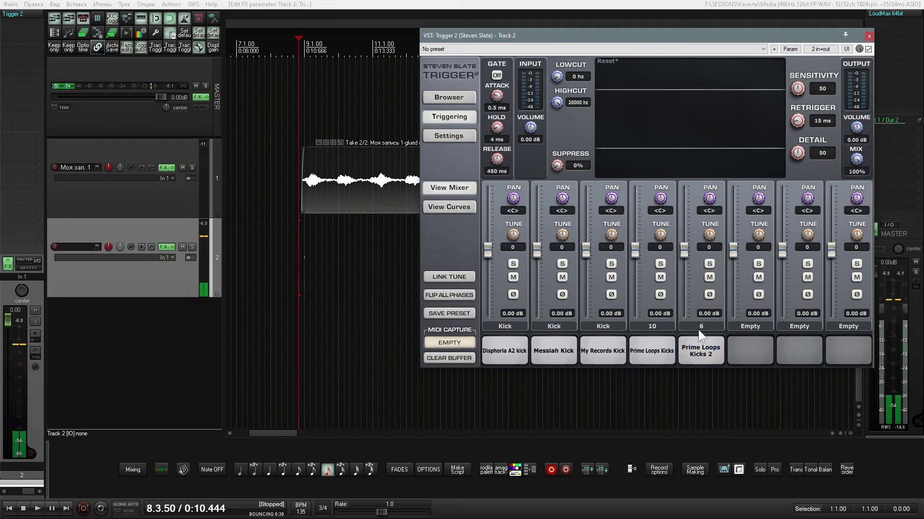
click(695, 381)
click(695, 358)
click(700, 388)
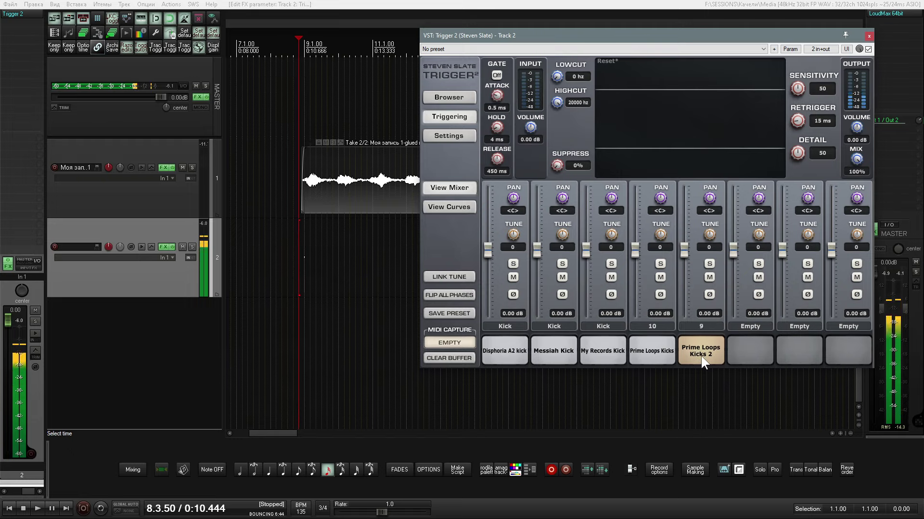
click(695, 394)
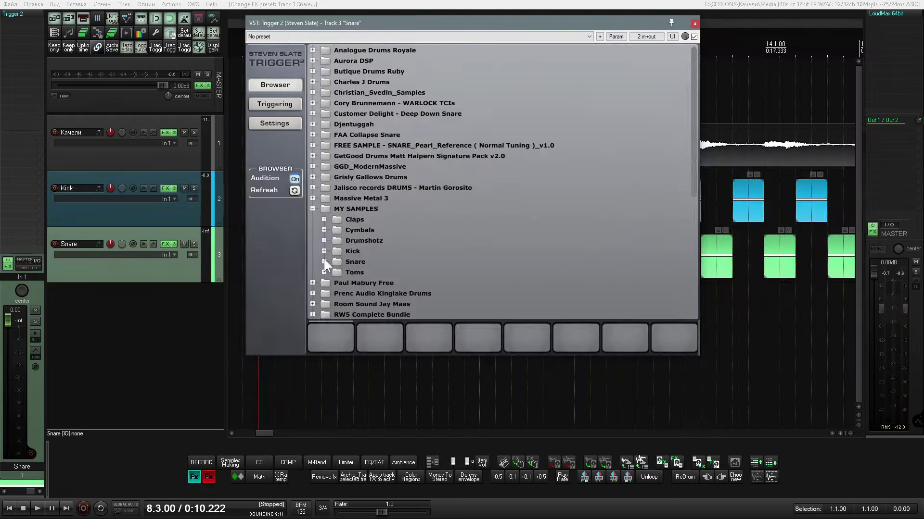
- Audition the first samples in the Snare folder for the Snare track and load BOO snare into the first slot
scroll(375, 265, down, 10)
scroll(427, 278, down, 5)
click(394, 90)
click(394, 100)
click(392, 122)
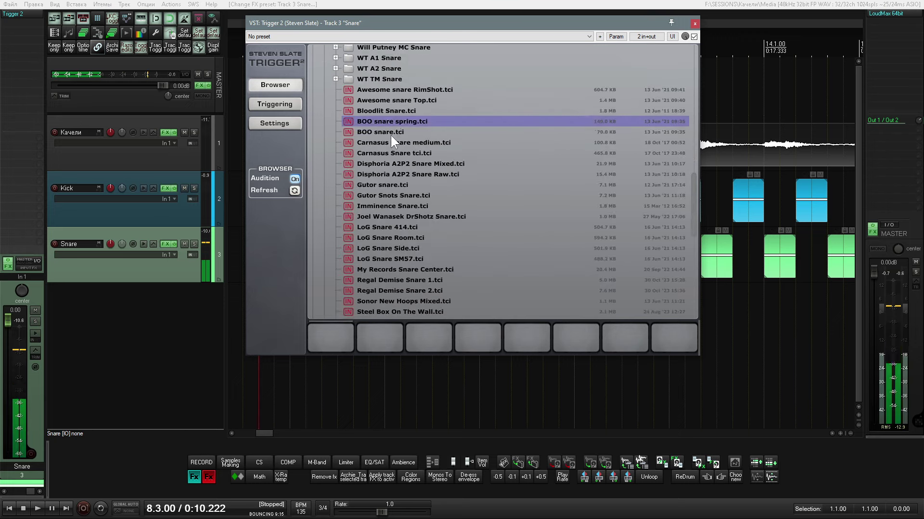
click(393, 143)
click(389, 133)
click(388, 153)
drag(385, 133, 366, 141)
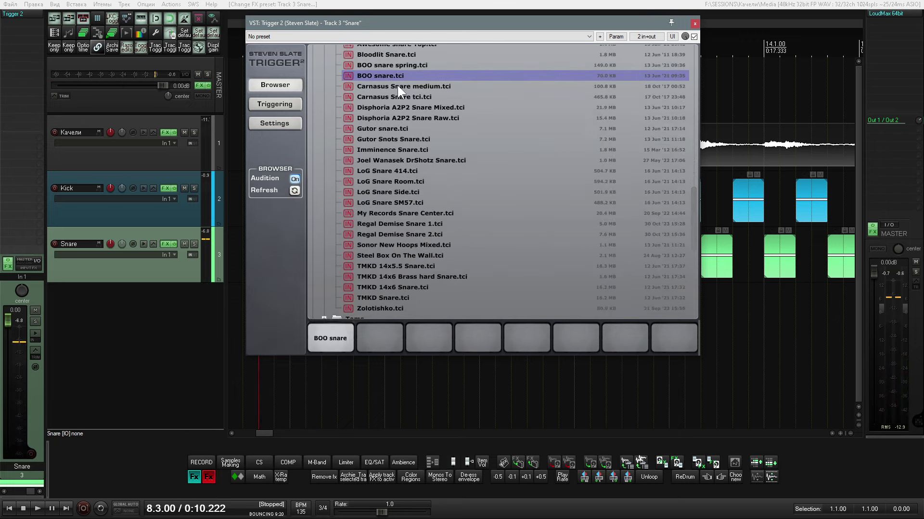
- Audition the remaining samples in the Snare folder, from Carnasus Snare tci to Zolotishko
click(397, 96)
click(397, 108)
click(397, 118)
click(387, 129)
click(388, 139)
click(388, 150)
click(384, 128)
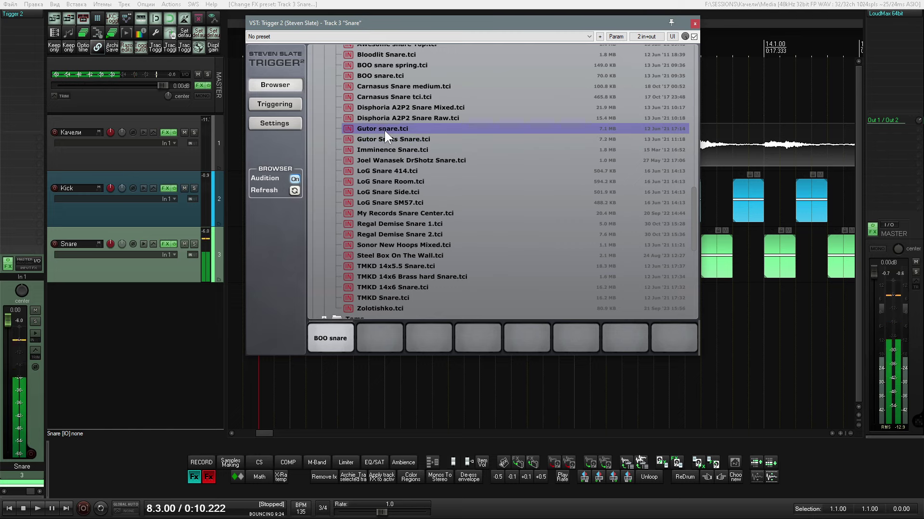
click(385, 149)
click(385, 161)
click(383, 171)
click(382, 181)
click(381, 192)
click(384, 203)
click(387, 213)
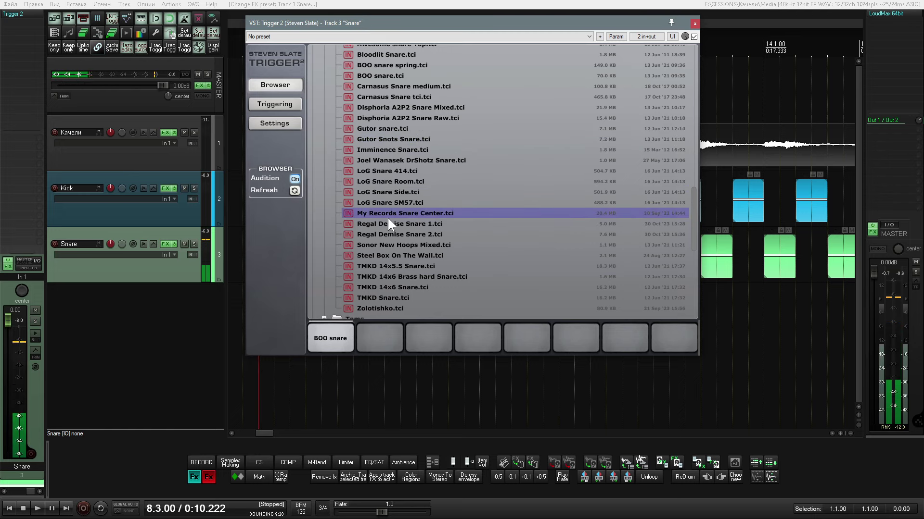
click(390, 224)
click(393, 235)
click(392, 244)
click(392, 255)
click(391, 266)
click(394, 245)
click(393, 256)
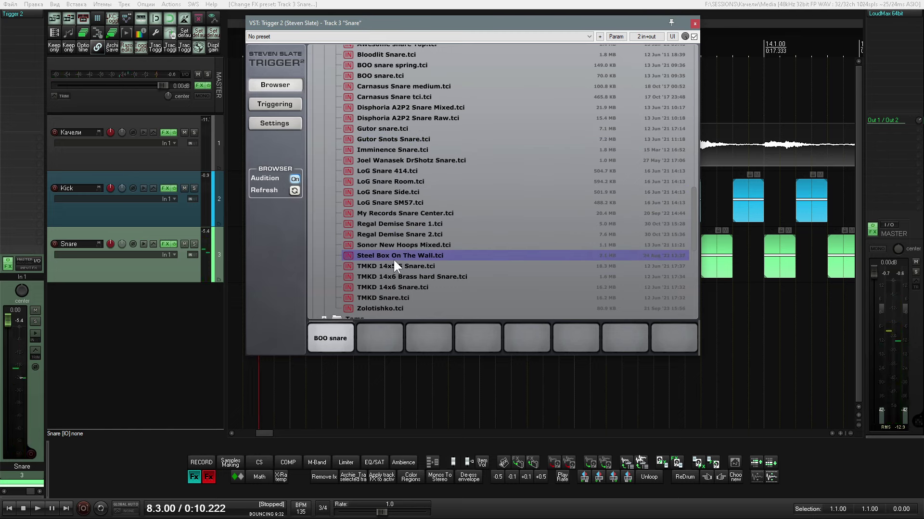
click(394, 266)
click(394, 277)
click(394, 287)
click(391, 298)
click(388, 306)
- Audition the Prime Loops samples in the SynthWave Snares folder and load Prime Loops Snares 3 into the second slot
scroll(394, 287, up, 6)
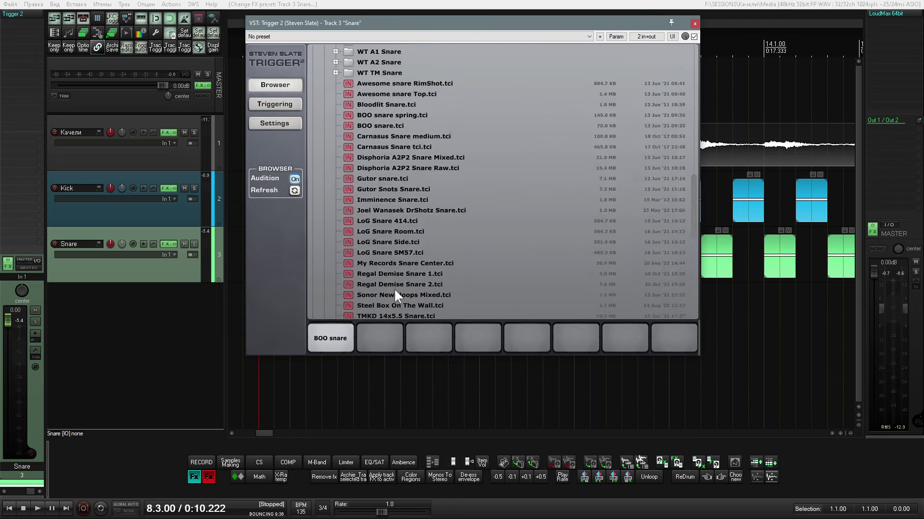
click(335, 169)
click(384, 180)
click(397, 191)
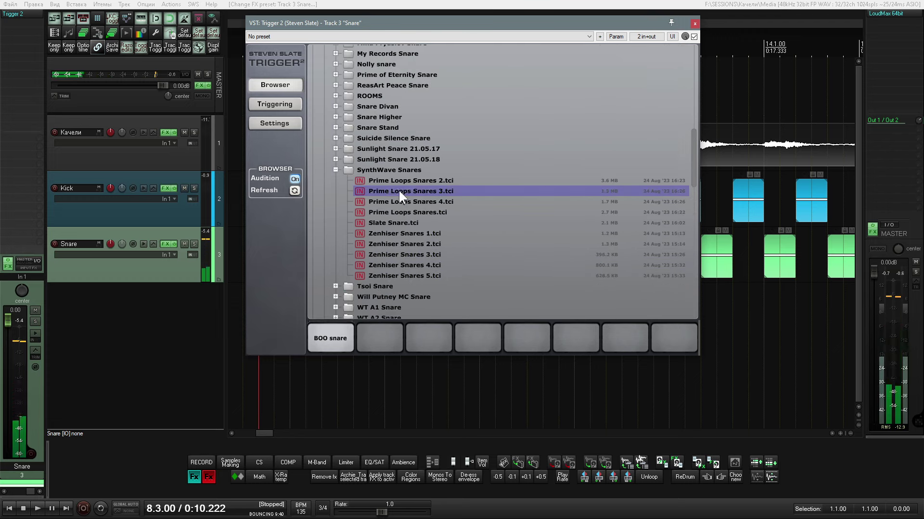
click(402, 201)
click(407, 212)
drag(410, 192, 380, 337)
- Audition the Prime Loops Snares, Slate Snare and Zenhiser Snares samples in the SynthWave Snares folder
click(409, 212)
click(404, 223)
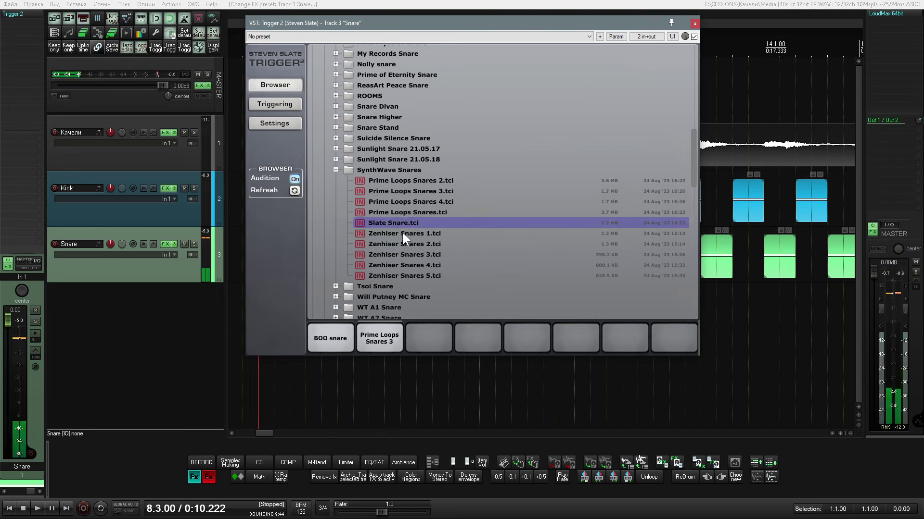
click(405, 212)
key(Down)
key(Down)
key(Down)
key(Down)
key(Down)
key(Down)
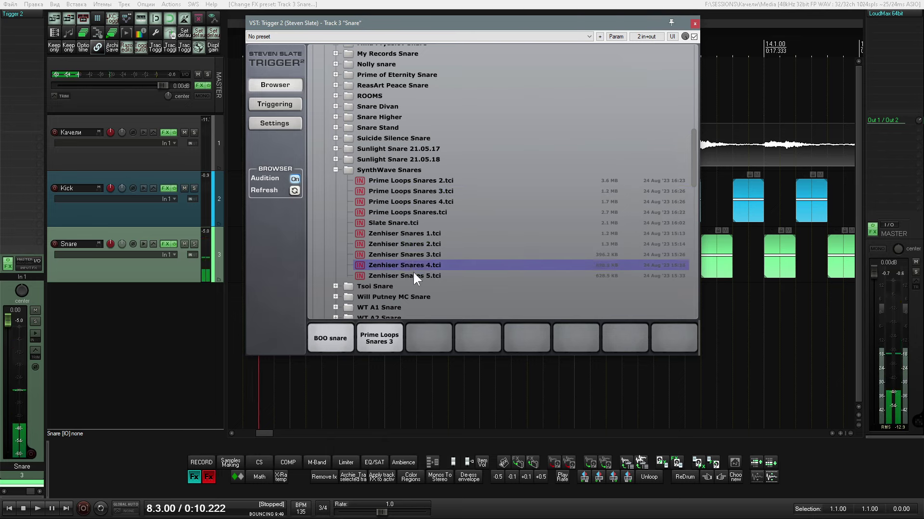
click(411, 233)
- Compare Prime Loops Snares 2 with the second slot's sample, load it into the third slot and show the triggering mixer
click(406, 182)
click(386, 336)
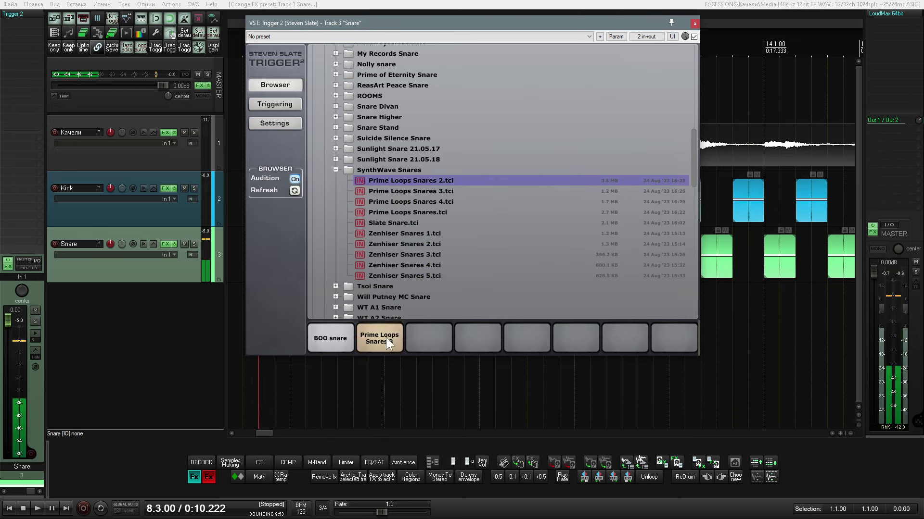
click(404, 203)
click(403, 181)
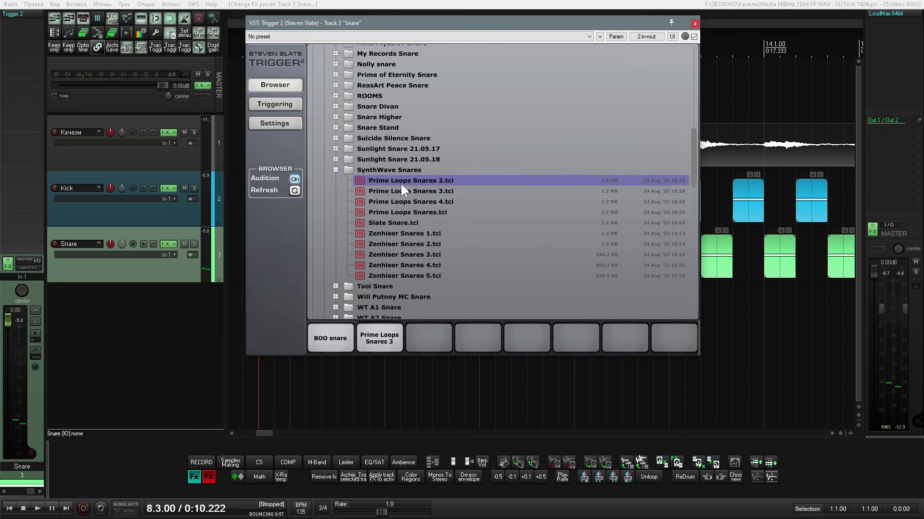
drag(400, 183, 430, 334)
click(275, 104)
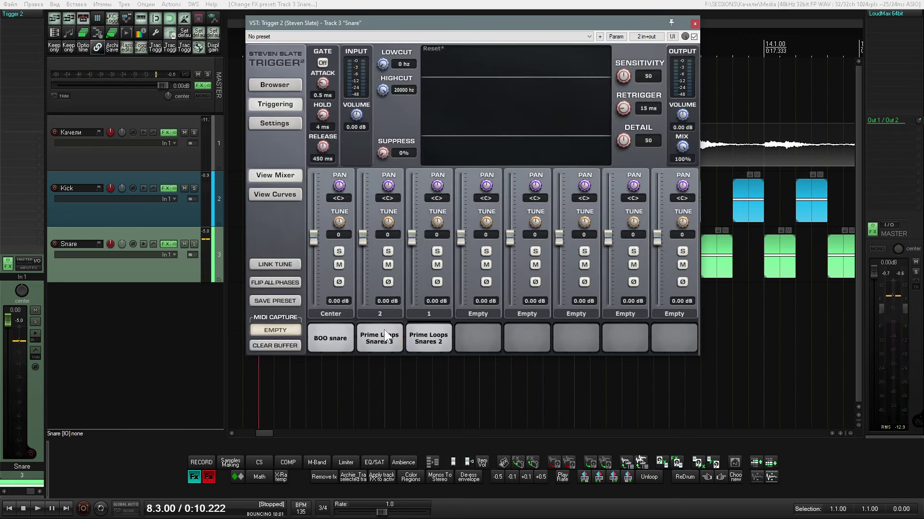
- Try articulations 3 and 4 on the second slot, set it to 5 and start playback
click(382, 315)
click(383, 335)
click(385, 316)
click(383, 341)
click(384, 315)
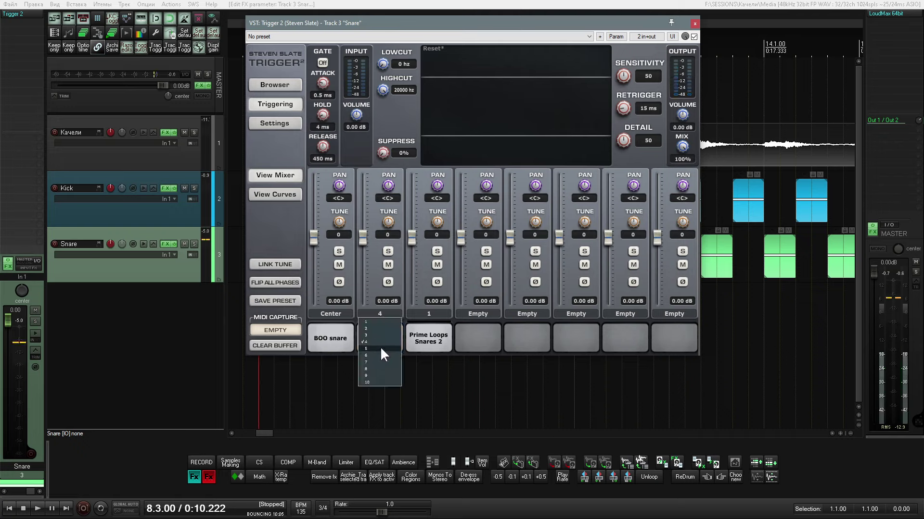
click(380, 348)
key(space)
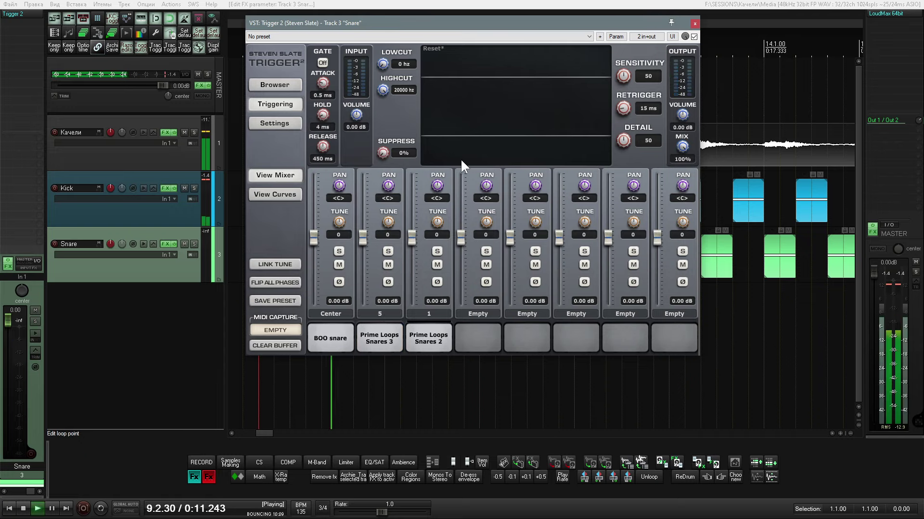
- Learn the snare trigger's MIDI In note in the plug-in settings and close the plug-in window
drag(411, 23, 643, 45)
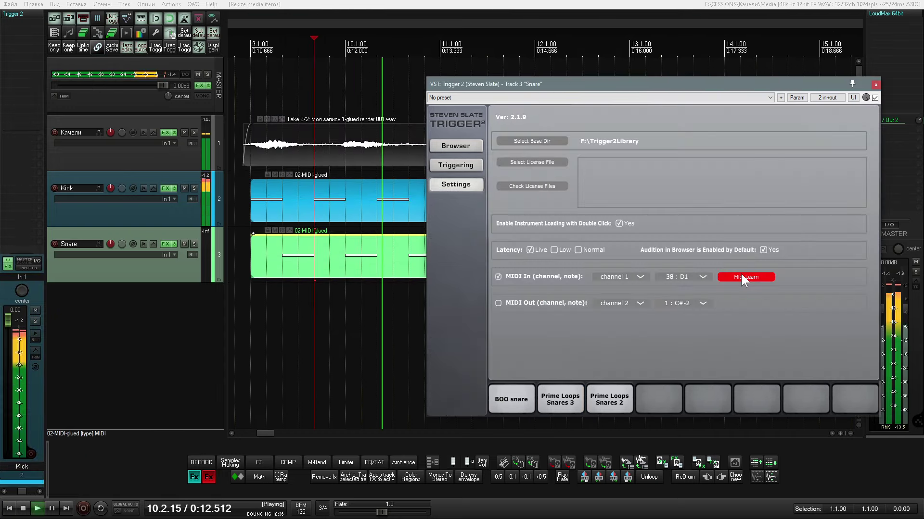
click(876, 85)
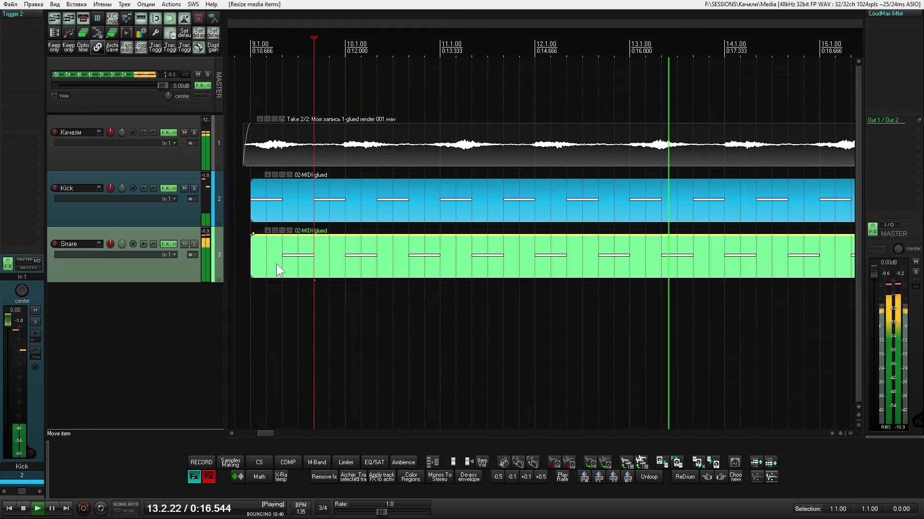
- Play back the kick and snare patterns together with the recorded track around measure 9
scroll(382, 259, left, 2)
scroll(371, 257, down, 1)
scroll(361, 258, right, 1)
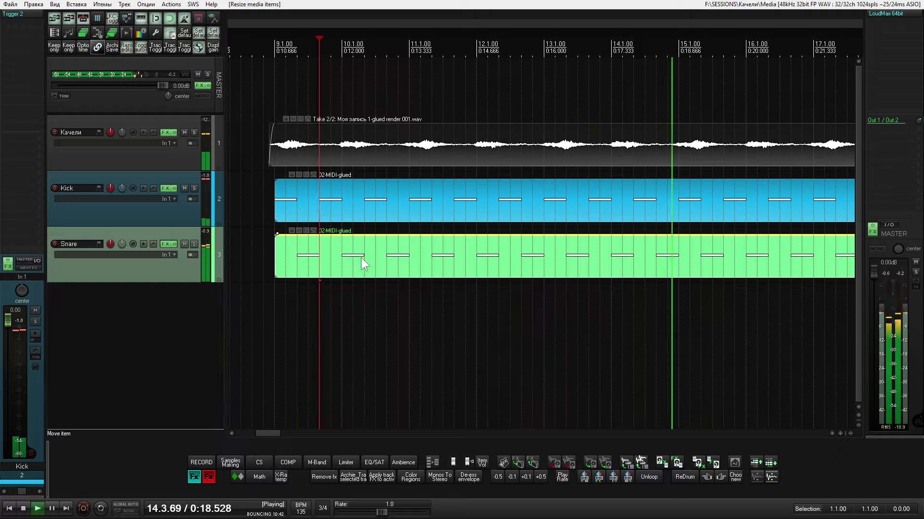
scroll(347, 245, left, 1)
key(space)
scroll(337, 241, down, 3)
scroll(290, 233, up, 6)
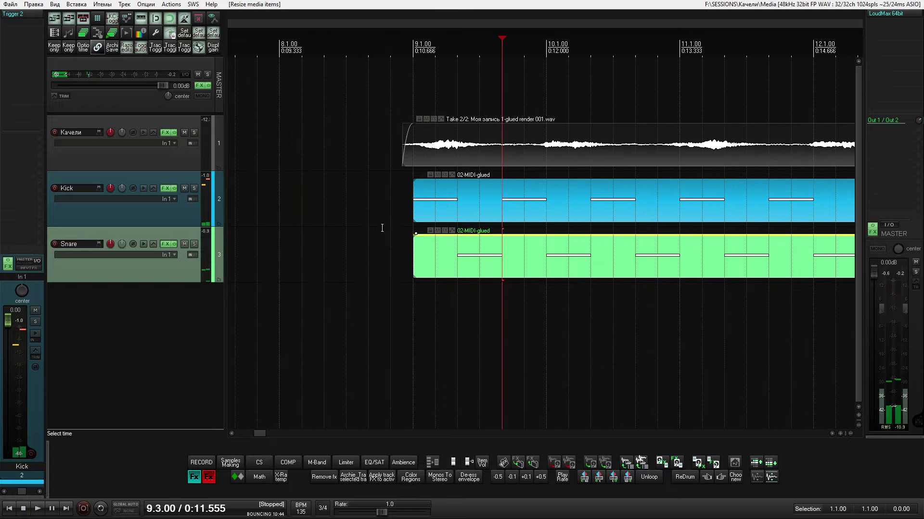
click(374, 231)
key(space)
scroll(387, 249, right, 2)
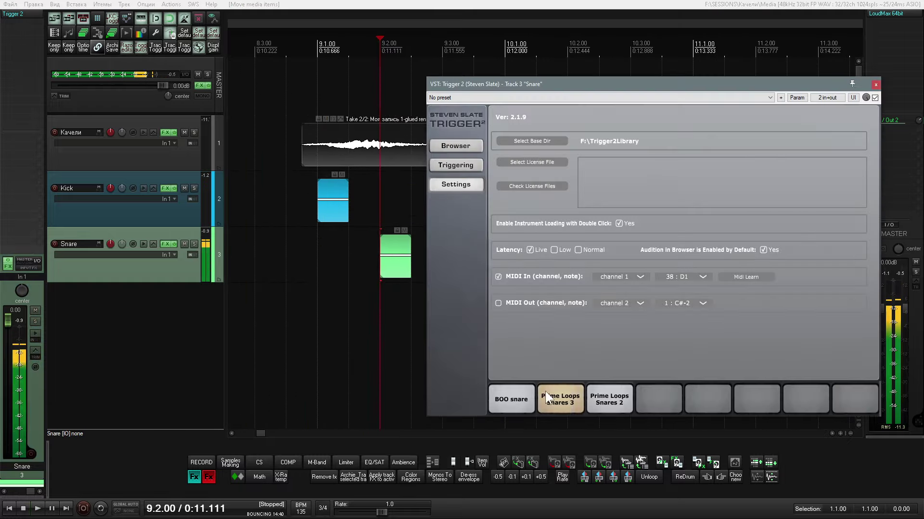
- Audition the second and third slots in the triggering mixer and switch Prime Loops Snares 2 to articulation 2
click(459, 165)
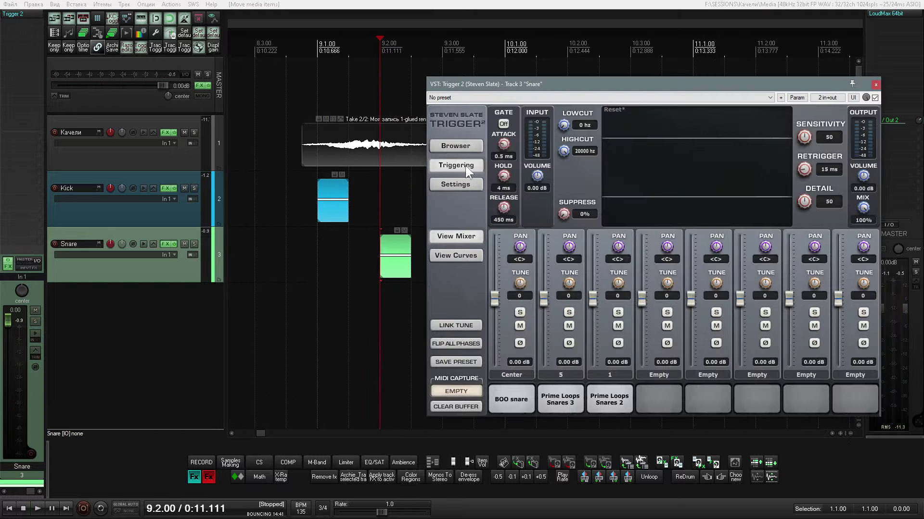
click(559, 393)
click(610, 395)
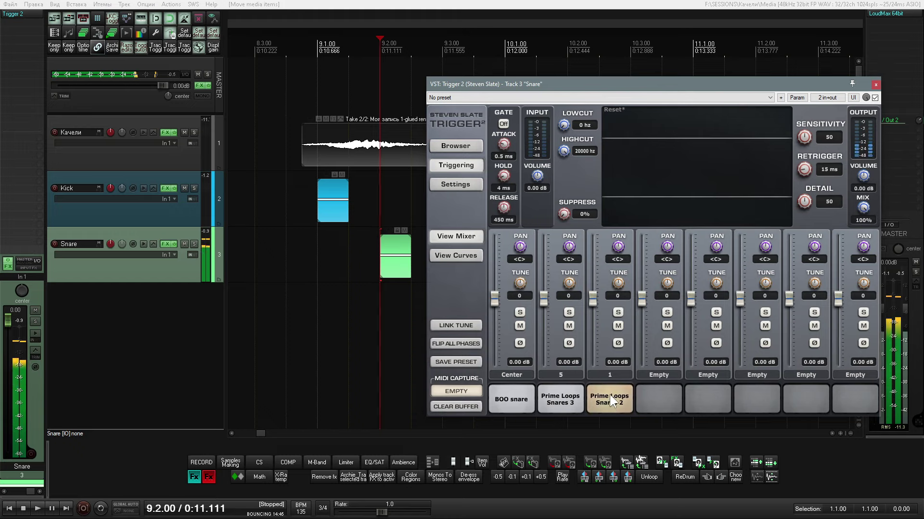
click(610, 376)
click(608, 390)
click(609, 376)
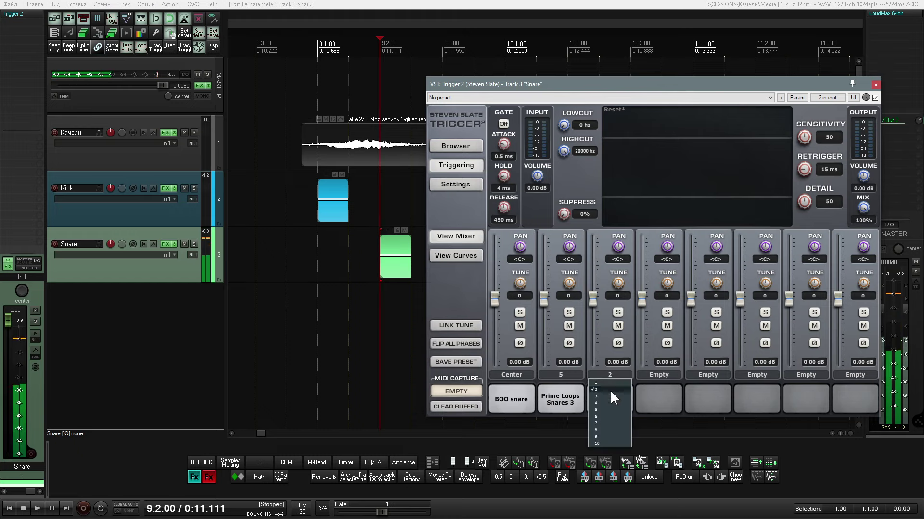
click(325, 296)
key(space)
key(space)
- Try the Prime Loops Snares 2 articulations from 3 to 10 in the third slot
click(608, 374)
click(607, 395)
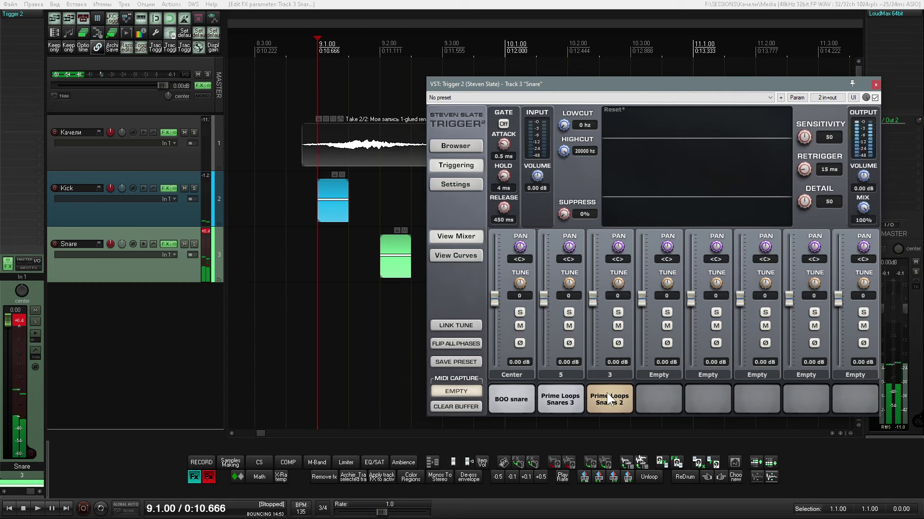
click(608, 376)
click(607, 403)
click(610, 375)
click(607, 409)
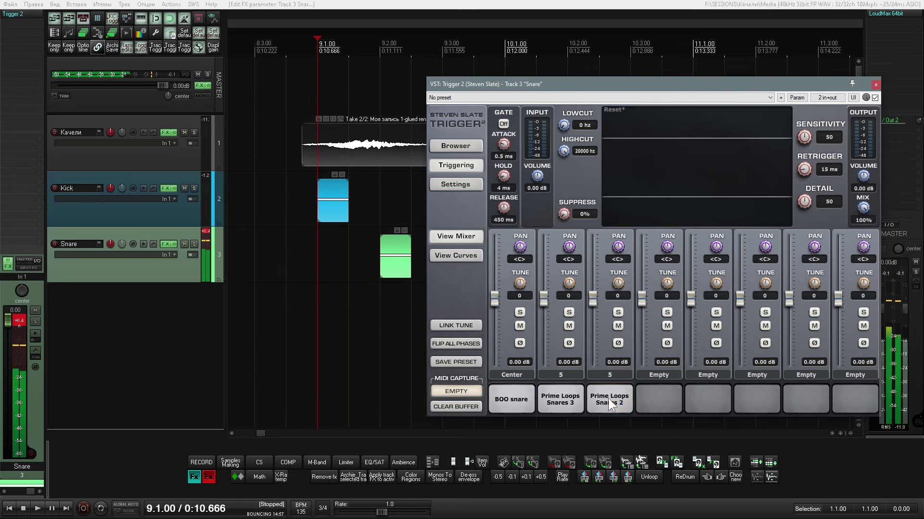
click(610, 380)
click(605, 413)
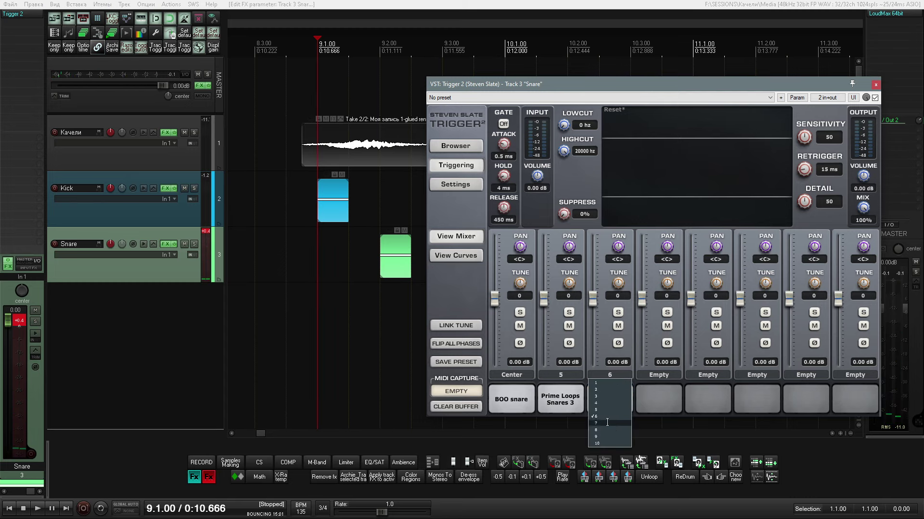
click(607, 422)
click(609, 375)
click(610, 375)
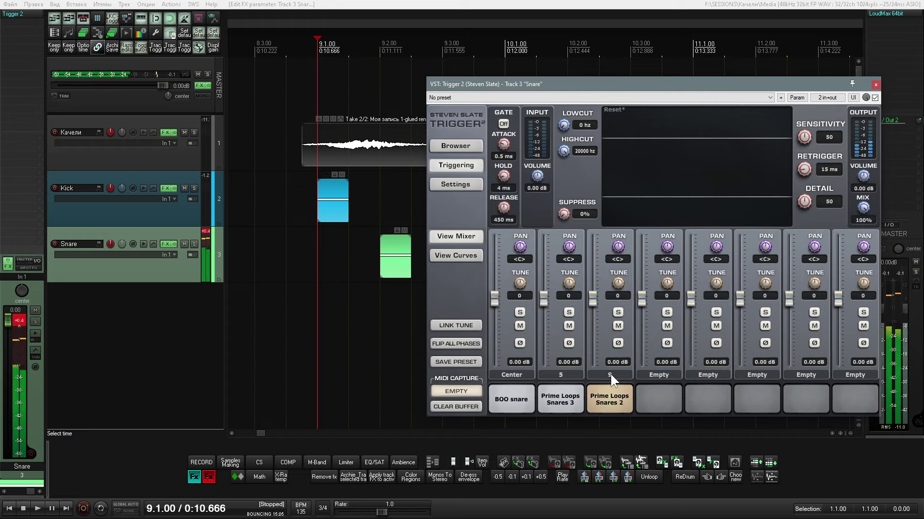
click(610, 375)
click(607, 443)
- Lower the third slot's volume to -13.82 dB during playback
key(space)
drag(593, 302, 594, 327)
key(space)
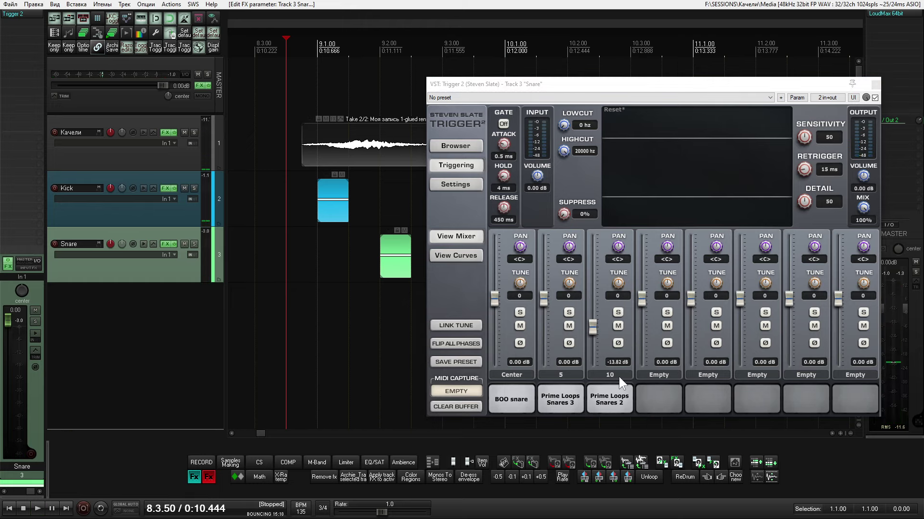
- Compare articulations 7, 9 and 10 on the second slot and return it to 5
click(564, 373)
click(553, 423)
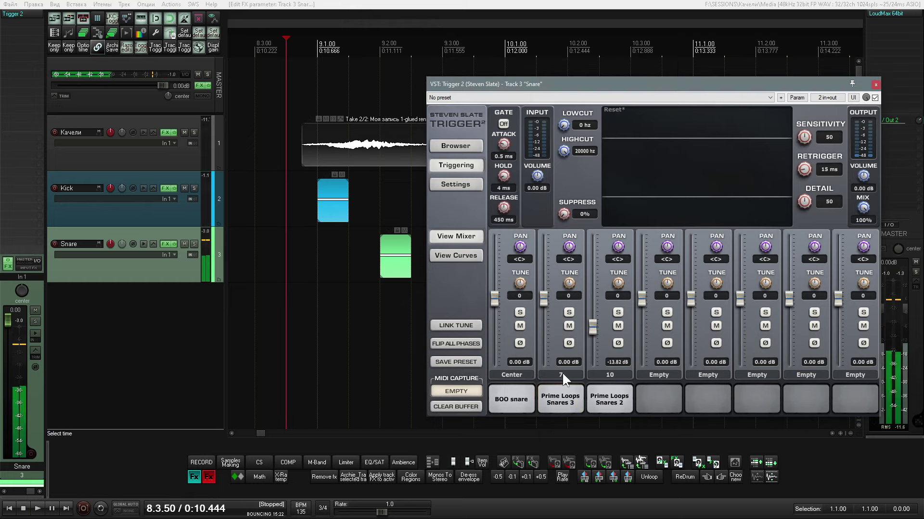
click(558, 399)
click(560, 374)
click(556, 437)
click(559, 399)
click(561, 376)
click(557, 443)
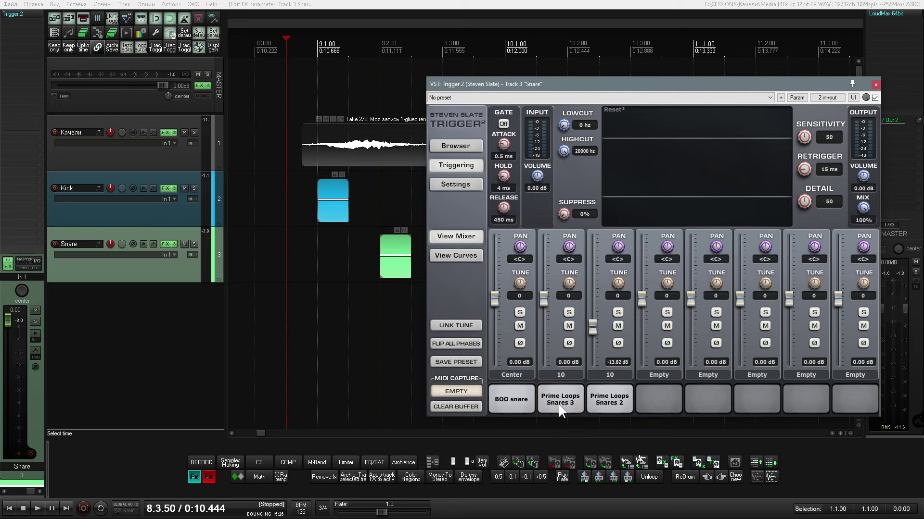
click(559, 404)
click(559, 376)
click(558, 410)
- Clear the third slot and load Prime Loops Snares 3 from the SynthWave Snares folder into it
click(607, 376)
right_click(591, 394)
click(614, 279)
click(465, 147)
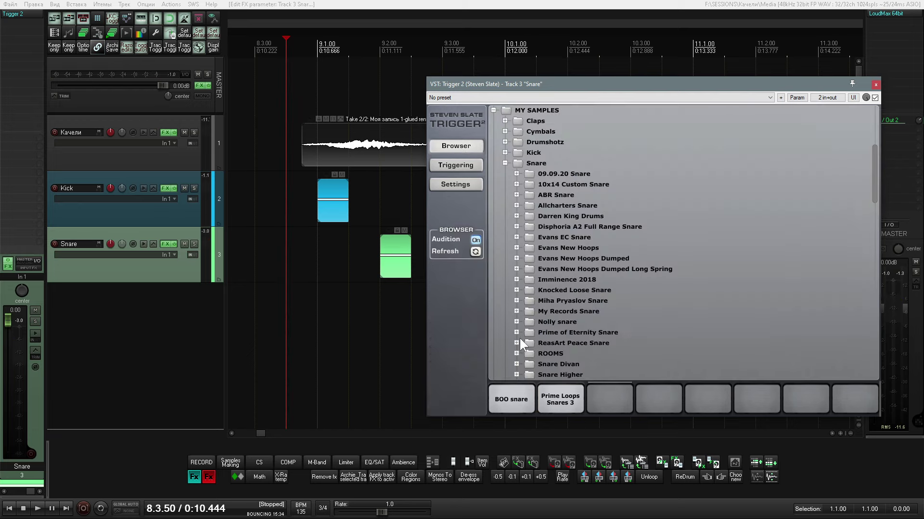
scroll(534, 304, down, 8)
click(586, 198)
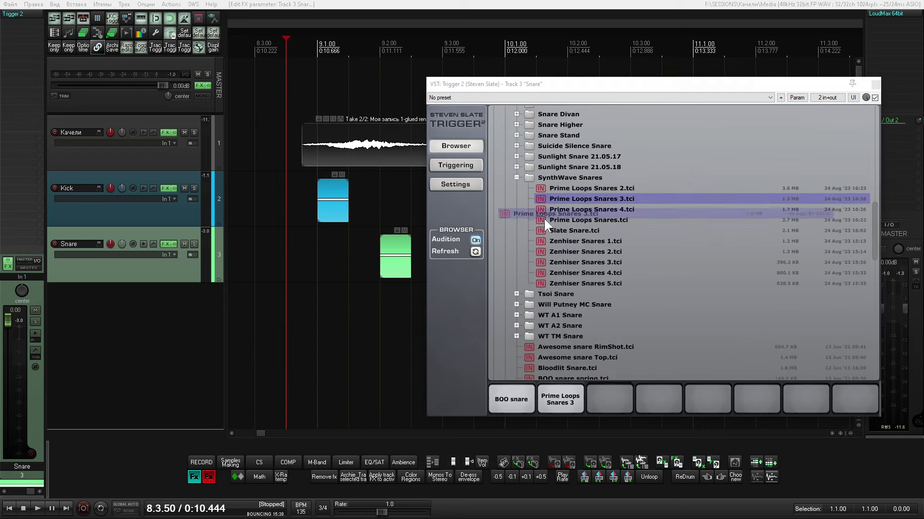
click(609, 392)
- Set a playback loop from 9.1.00 to 10.1.00 and play it
drag(318, 53, 504, 53)
key(space)
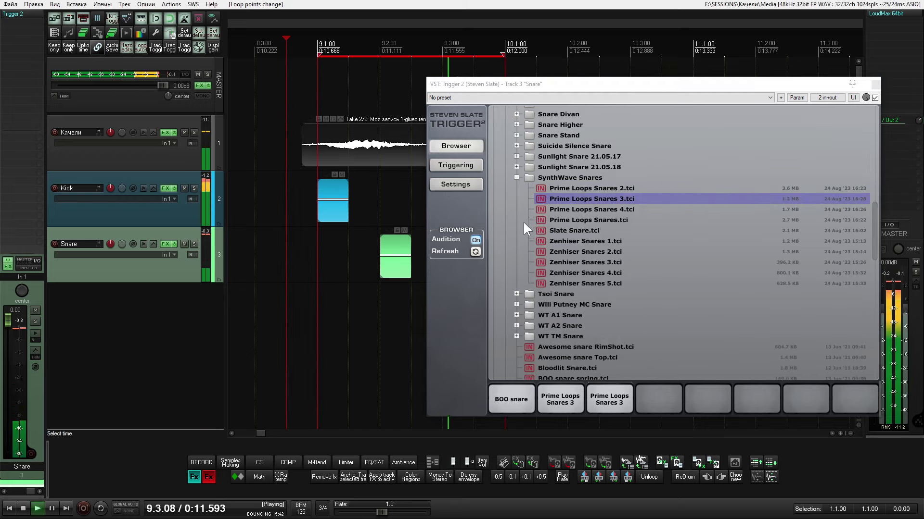
- Try the Prime Loops Snares 3 articulations from 1 to 10 in the third slot of the triggering mixer
click(455, 165)
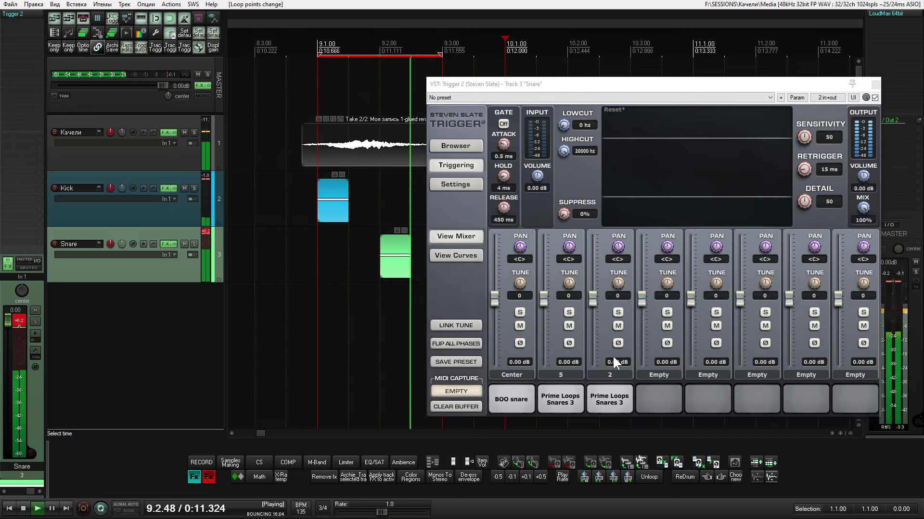
click(614, 375)
click(611, 383)
click(607, 375)
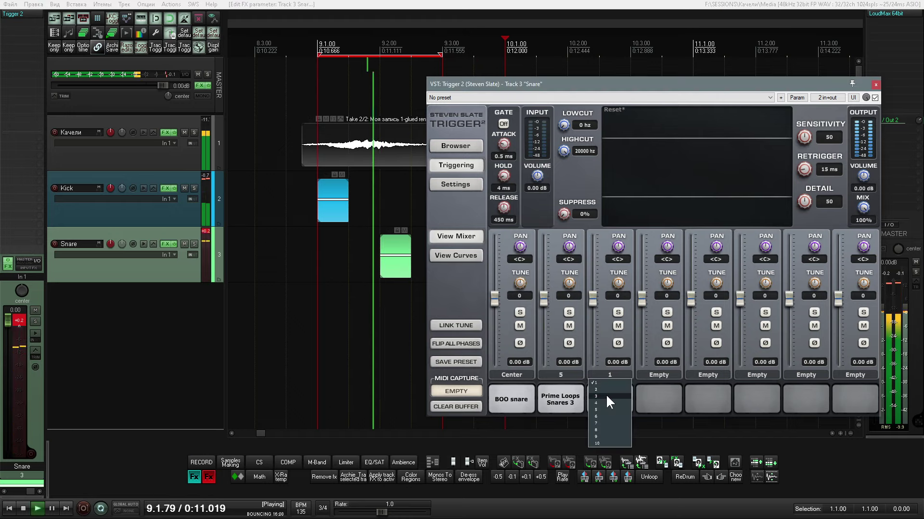
click(610, 379)
click(607, 406)
click(614, 377)
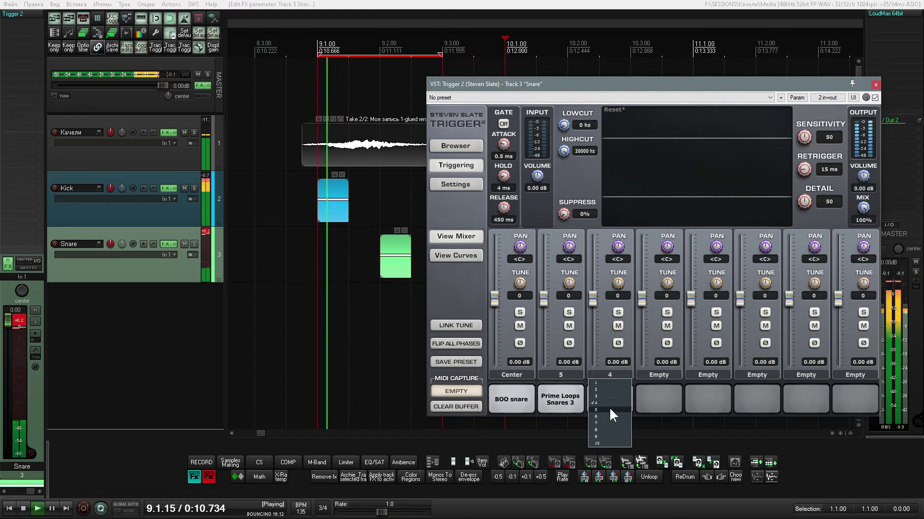
click(609, 407)
click(618, 379)
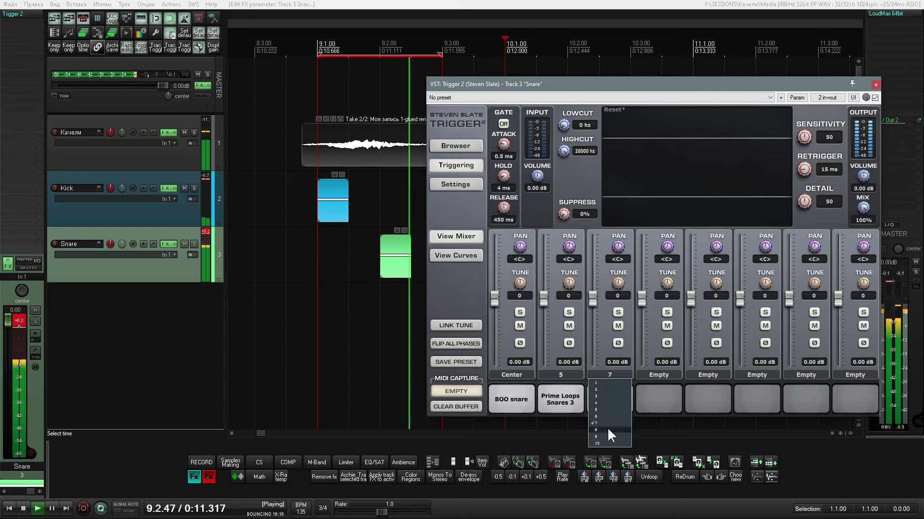
click(607, 429)
click(617, 375)
click(607, 443)
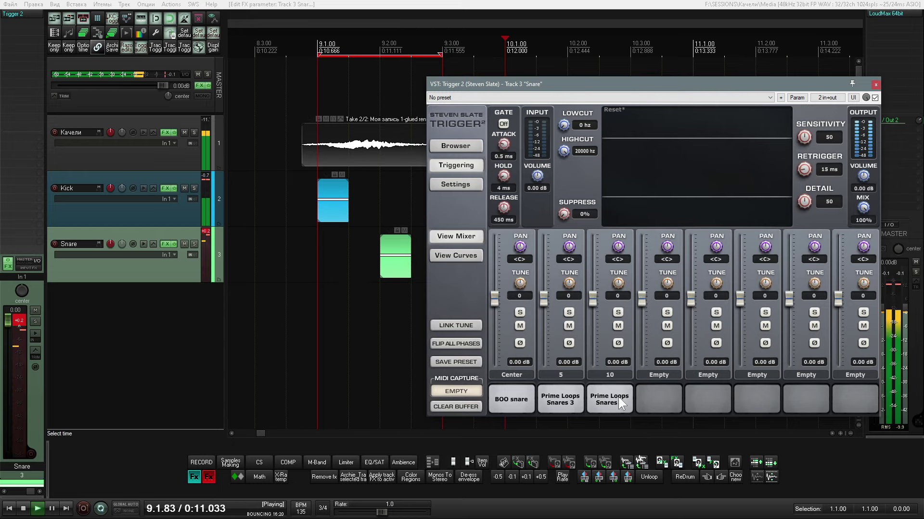
click(609, 375)
- Replace the third slot's sample with Prime Loops Snares 4 and set its articulation to 2
click(455, 145)
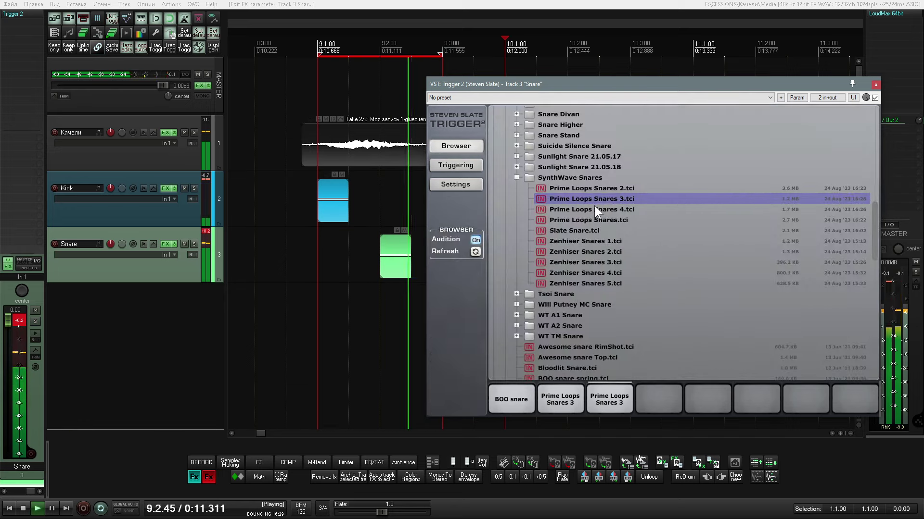
drag(594, 206, 607, 398)
click(455, 165)
click(609, 375)
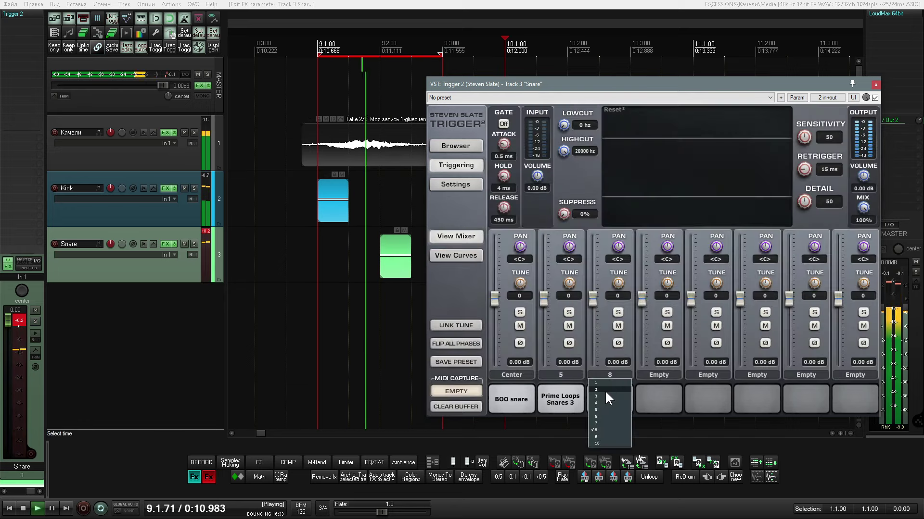
click(605, 390)
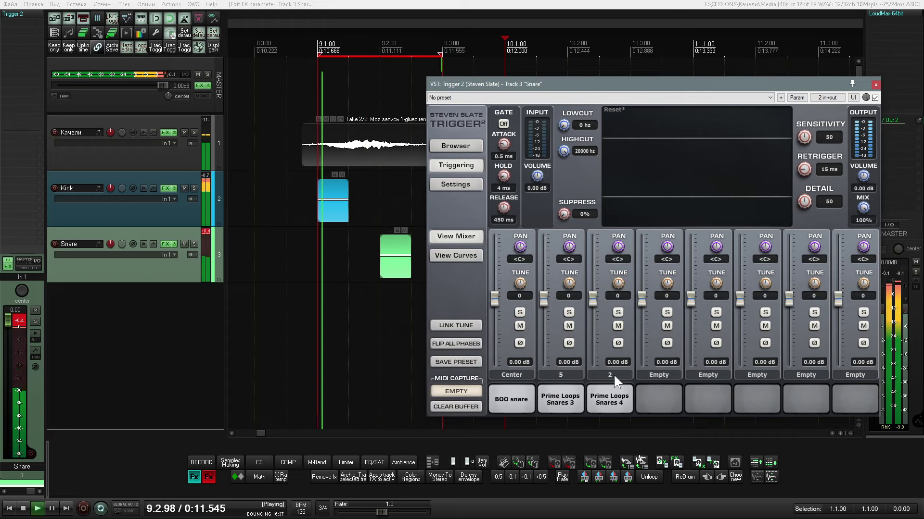
- Try the Prime Loops Snares 4 articulations from 3 to 8 in the third slot while the loop plays
click(614, 375)
click(611, 396)
click(611, 377)
click(613, 402)
click(611, 376)
click(610, 408)
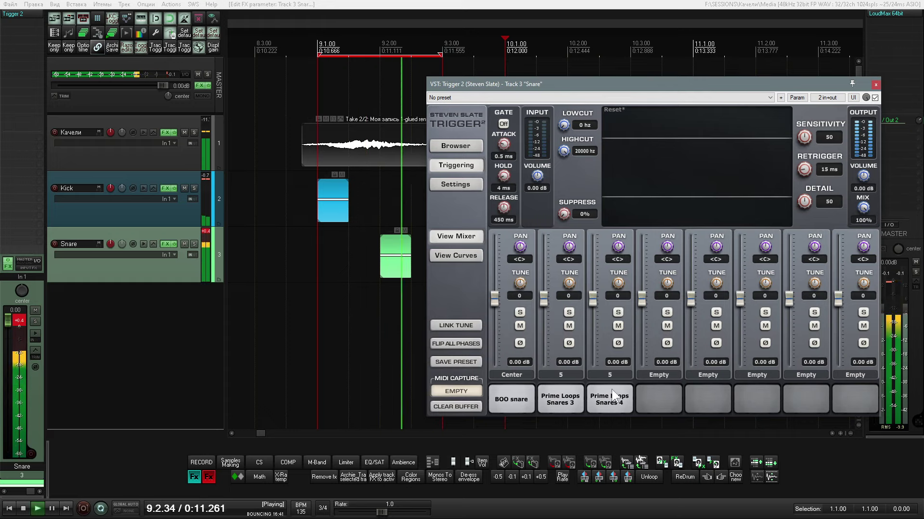
click(611, 376)
click(612, 417)
click(611, 376)
click(610, 424)
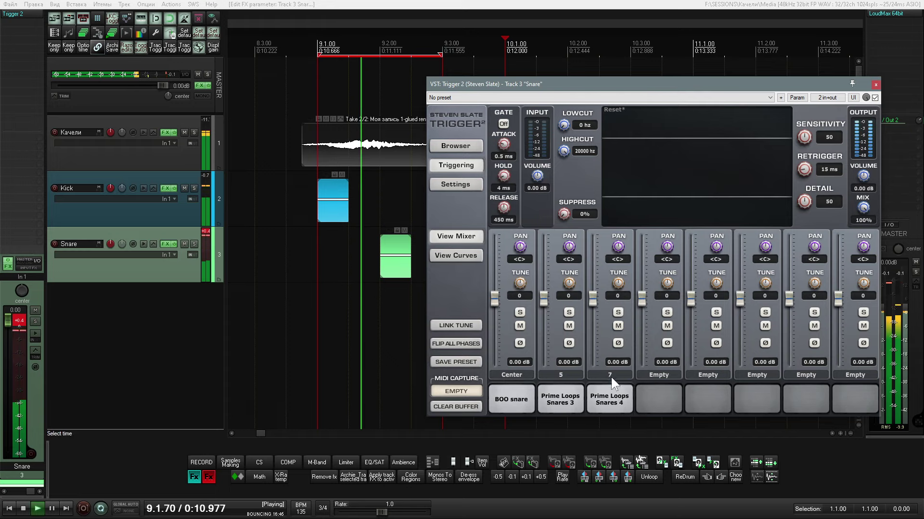
click(611, 377)
click(607, 430)
- Compare the lower articulations of Prime Loops Snares 4 once more and settle the third slot on 5
click(608, 376)
click(606, 383)
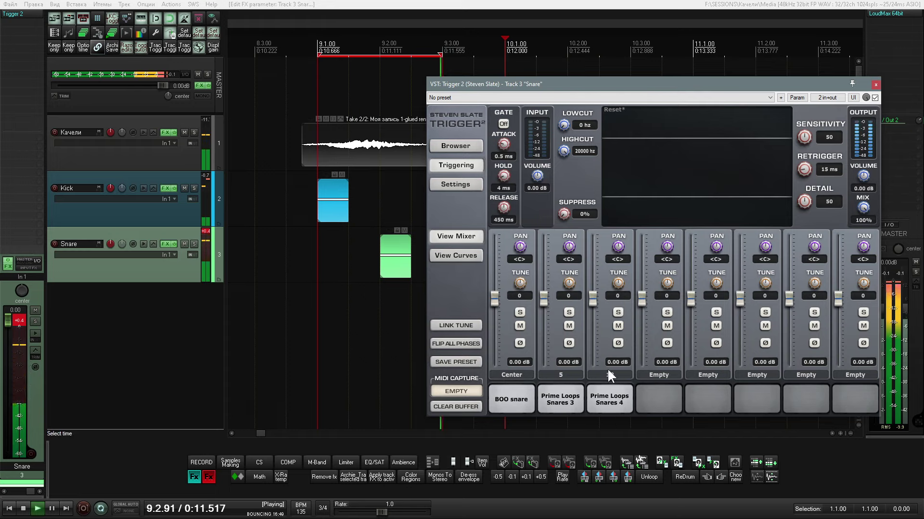
click(607, 375)
click(609, 382)
click(610, 375)
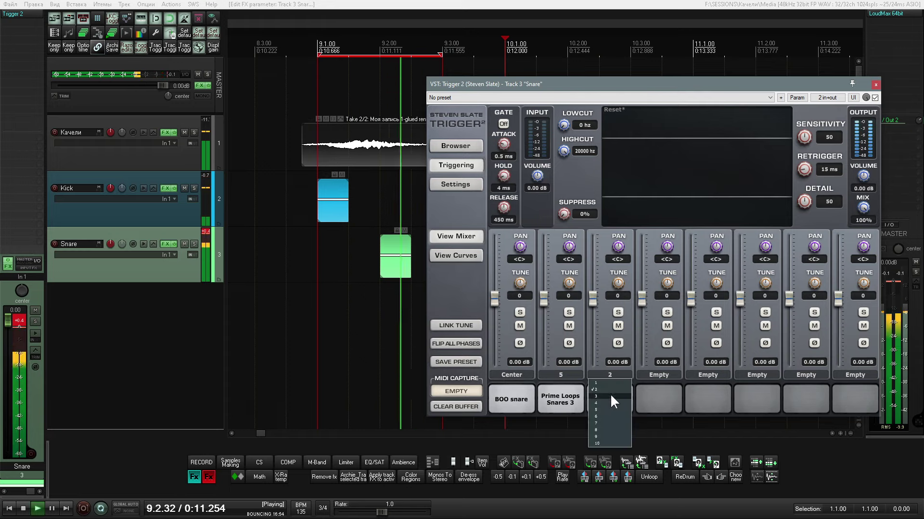
click(610, 402)
click(612, 377)
click(612, 413)
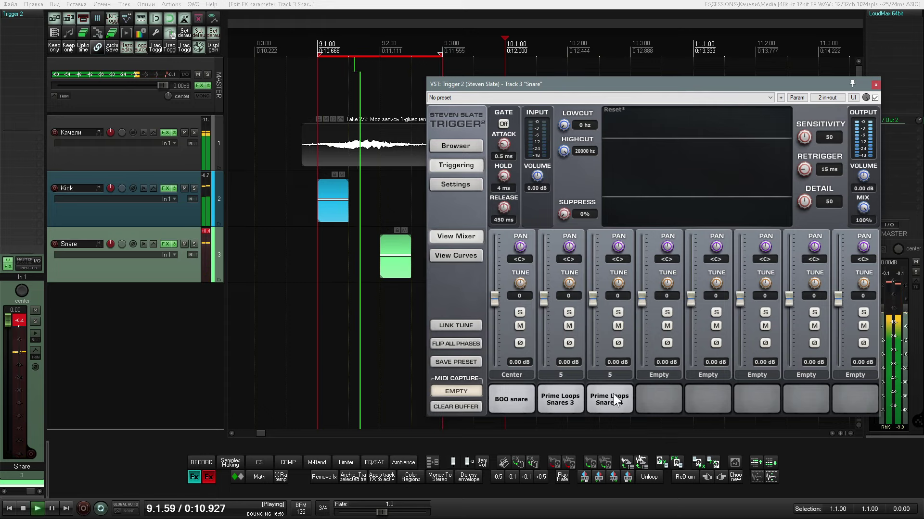
click(614, 376)
click(614, 421)
click(616, 376)
click(615, 413)
- Balance the snare layers by setting the second slot to 2.14 dB and the third to -1.33 dB
drag(593, 301, 547, 292)
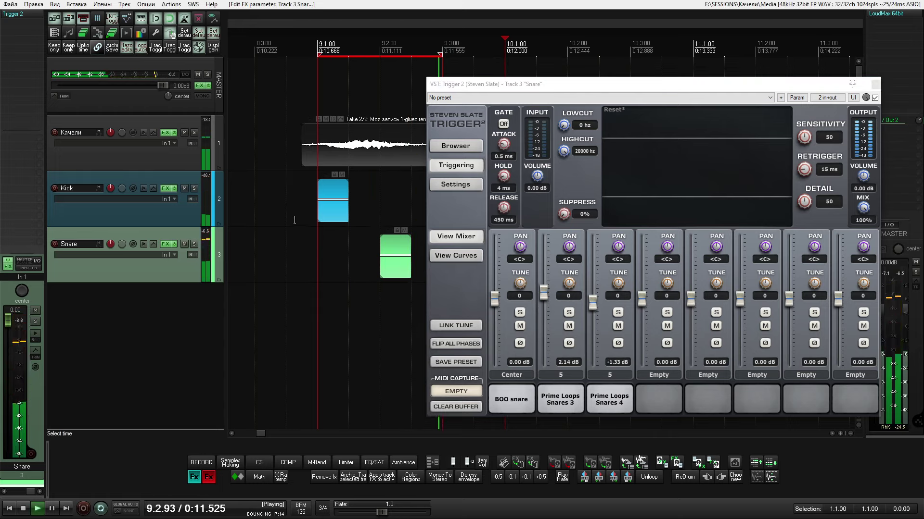
- Select all three tracks, from Качели to Snare
click(183, 158)
shift+click(103, 267)
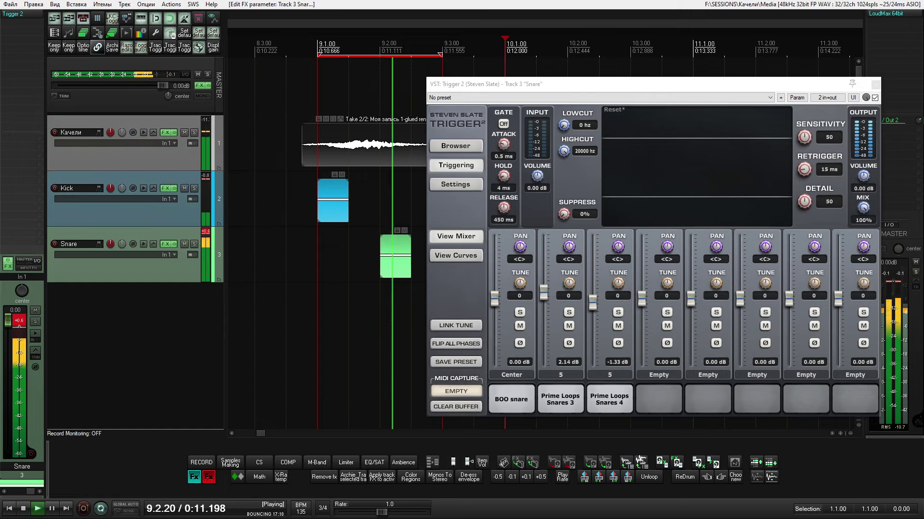
- Lower the volume of the three selected tracks to -6.31 dB, close the snare's Trigger 2 window and stop playback
drag(11, 326, 11, 345)
click(905, 121)
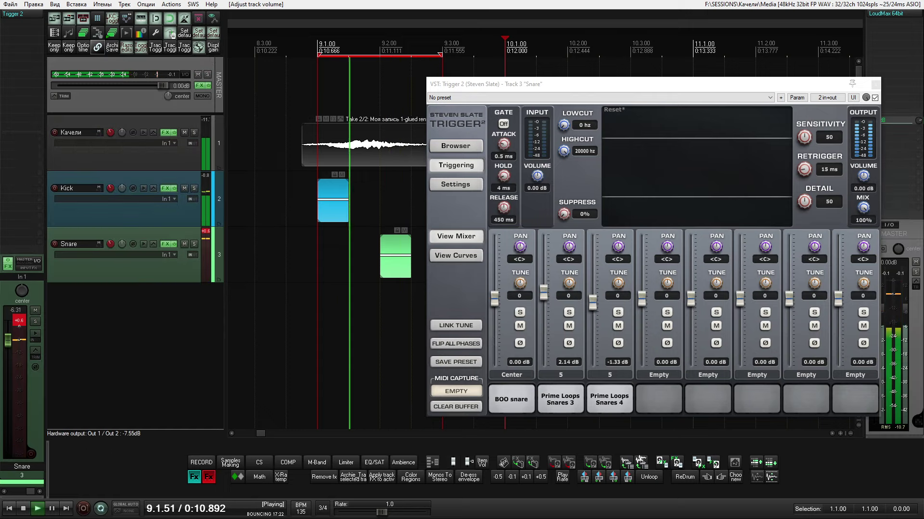
drag(765, 87, 656, 76)
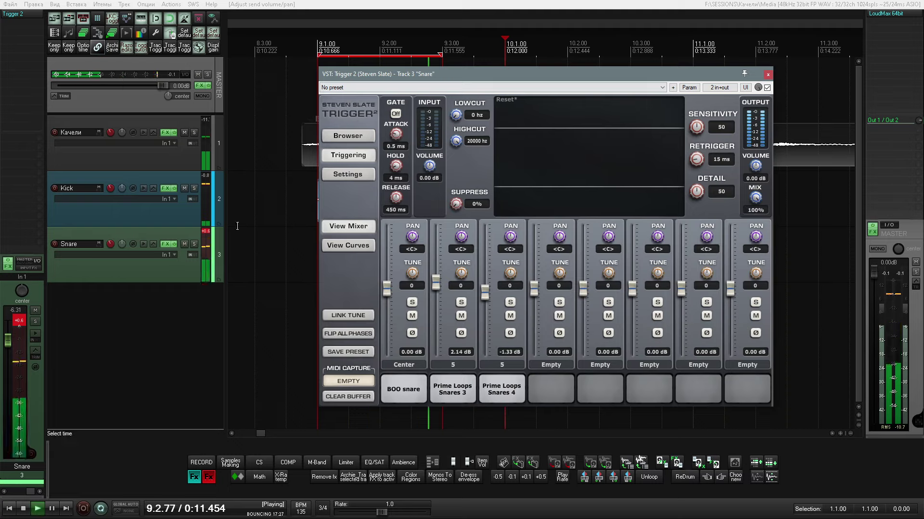
click(162, 11)
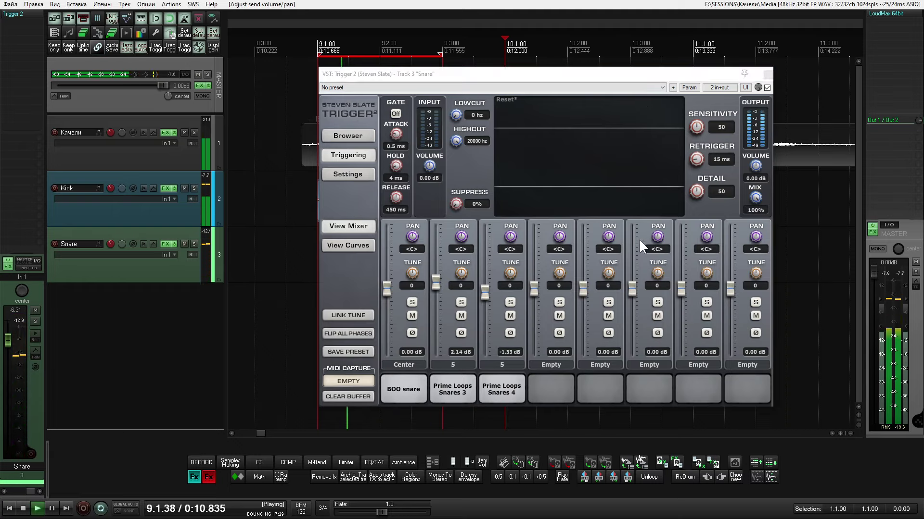
click(768, 74)
key(space)
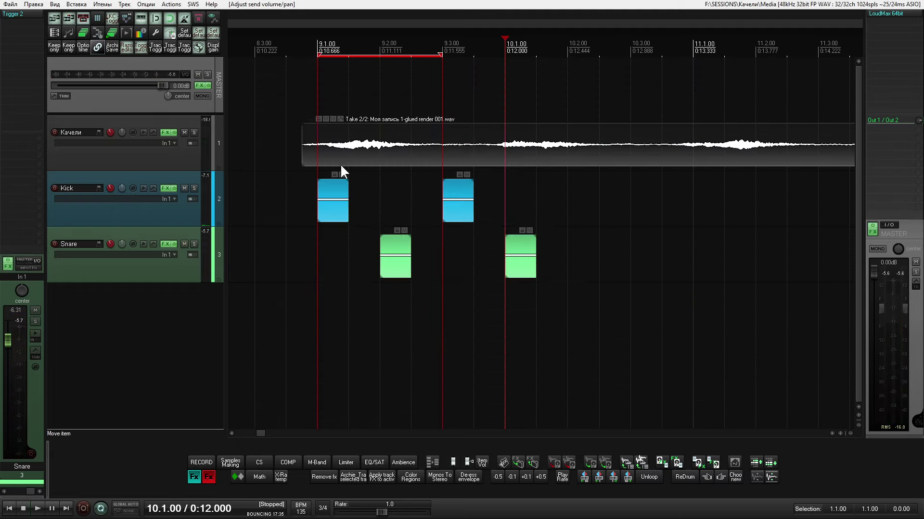
- Play the duplicated kick and snare pattern from just before bar 9 to check it against the recorded track
click(359, 301)
key(space)
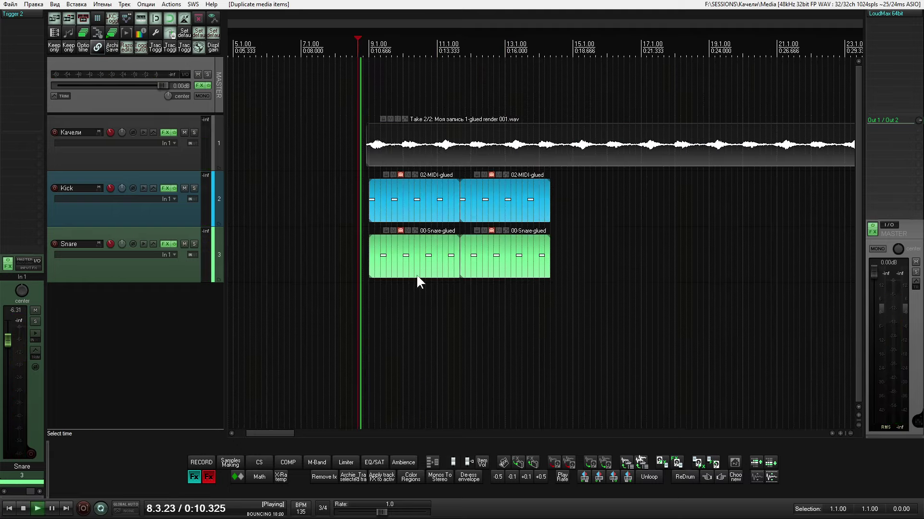
scroll(457, 252, up, 3)
drag(444, 261, 419, 243)
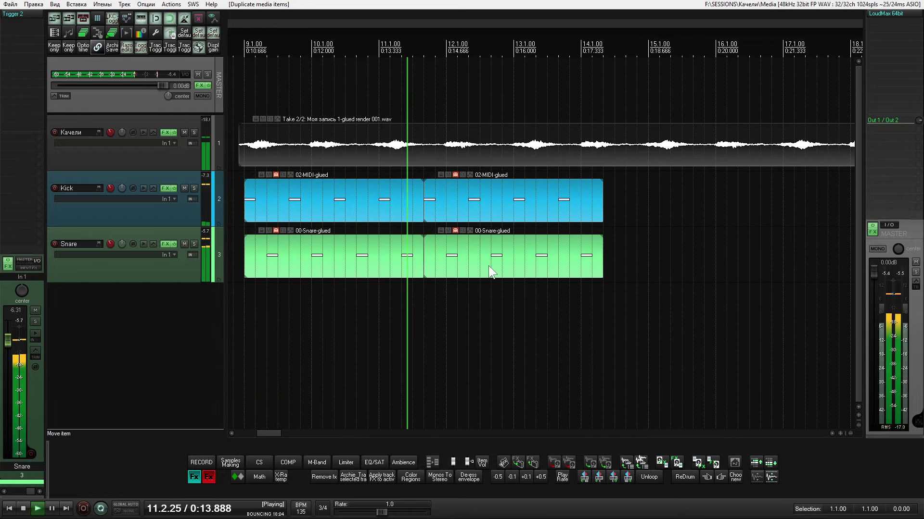
scroll(488, 266, down, 4)
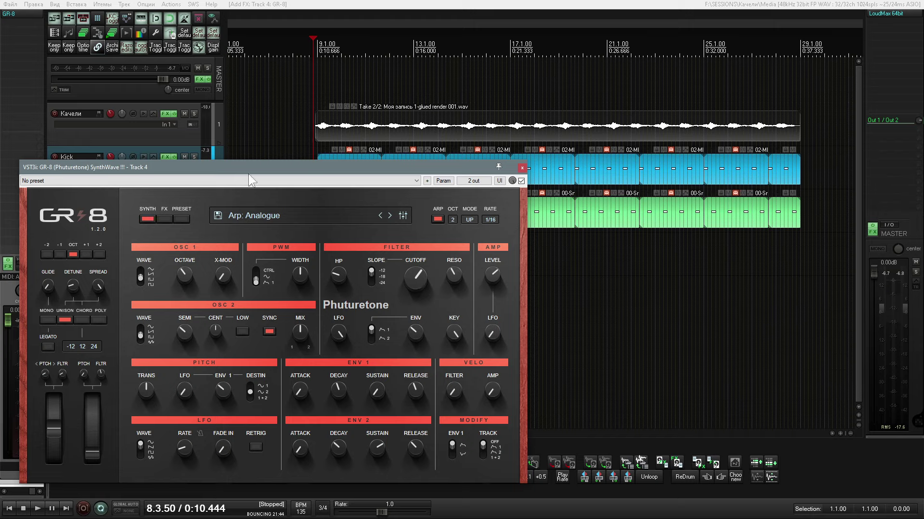
- Move the GR-8 synth window clear of the track list and lower track 4's volume to -16.4 dB
drag(248, 173, 481, 140)
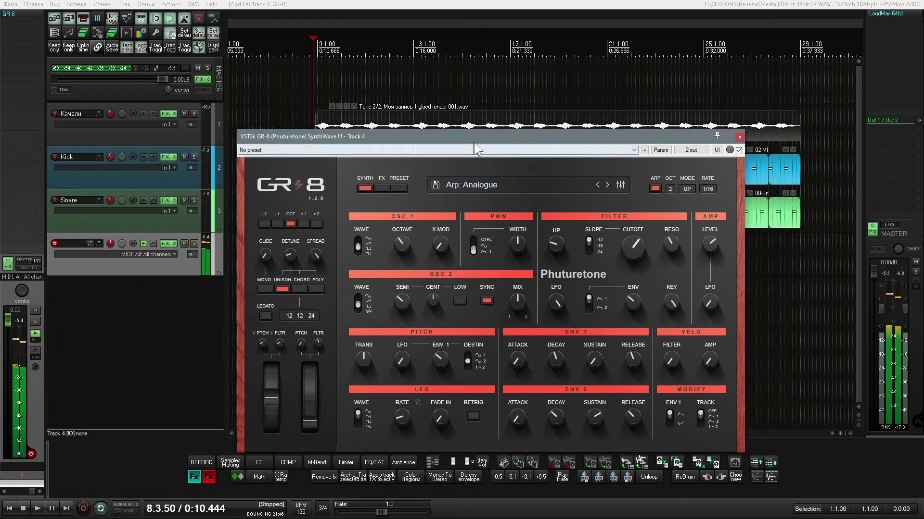
drag(9, 340, 15, 350)
scroll(17, 356, down, 5)
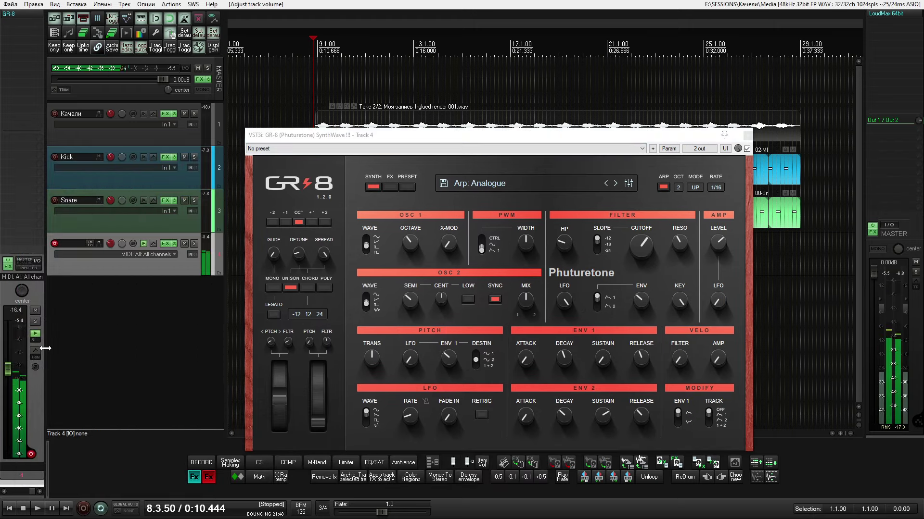
- Audition the GR-8 presets from Arp: Analogue through the Arp group to Bass: Electrical over the drums
click(615, 183)
click(615, 183)
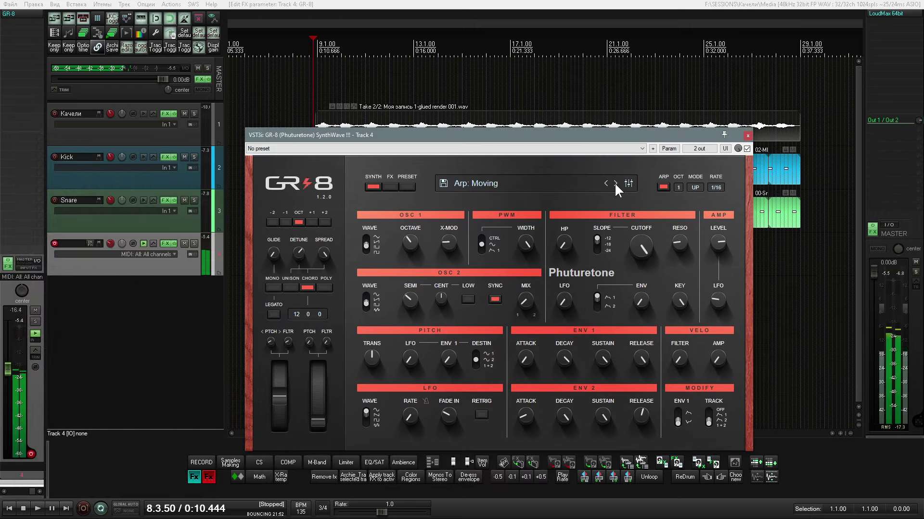
click(614, 183)
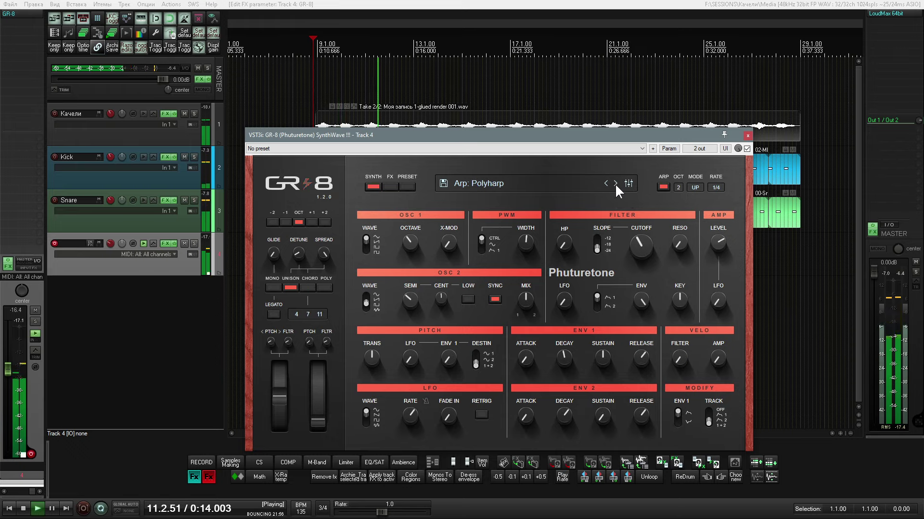
click(615, 183)
click(614, 184)
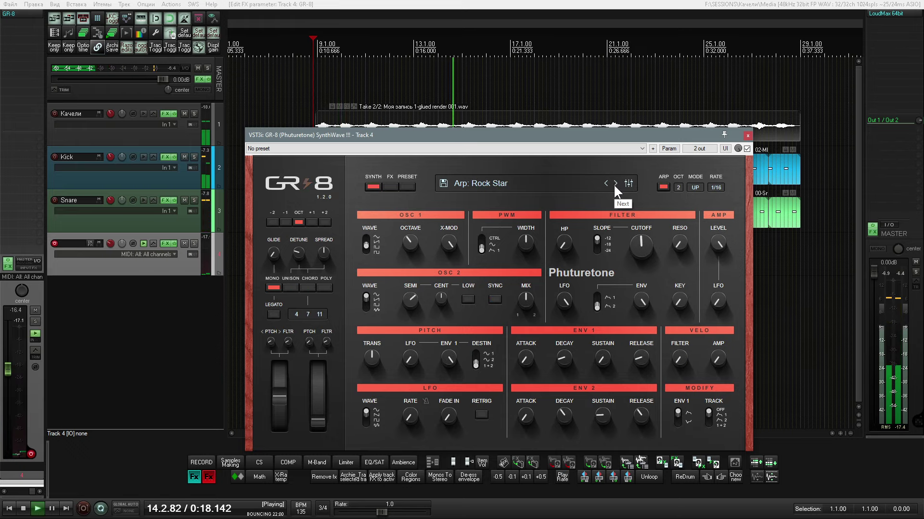
click(614, 183)
click(615, 183)
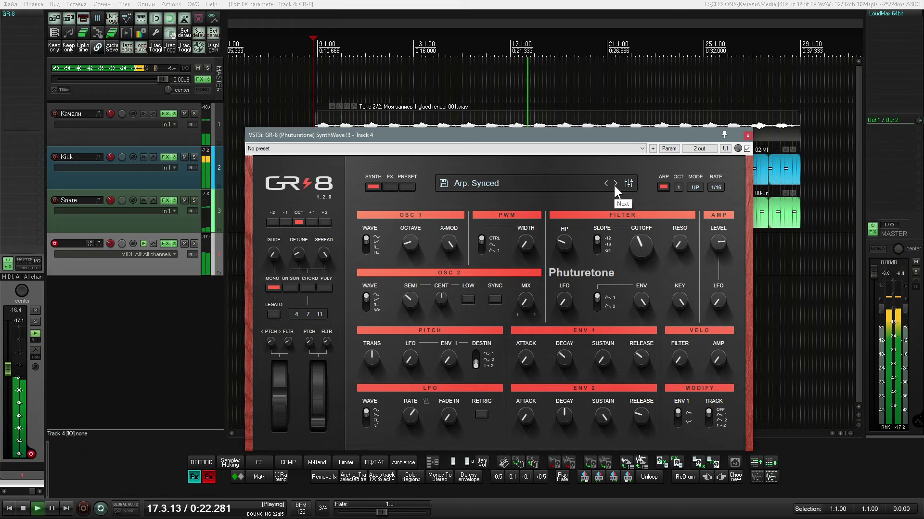
click(615, 183)
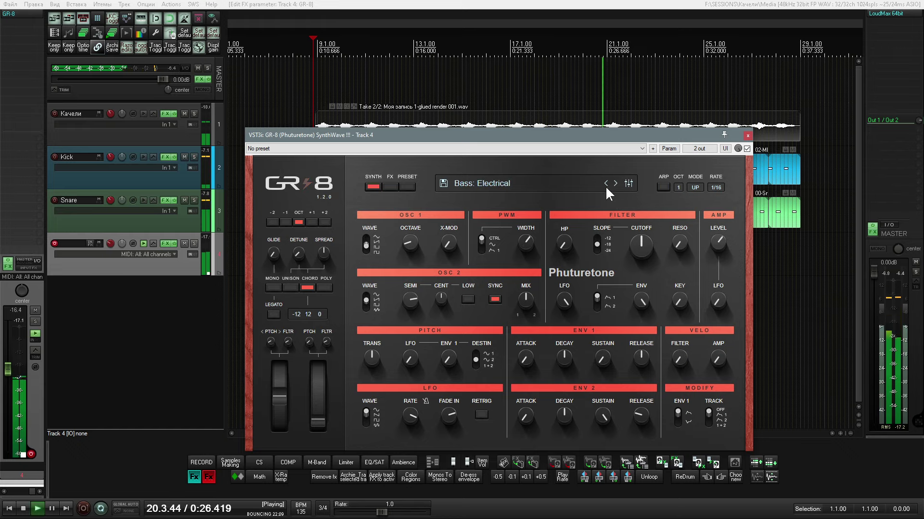
- Compare the Bass: Aboriginal, Electrical and Fat presets in GR-8, restarting playback from just before bar 9
click(605, 182)
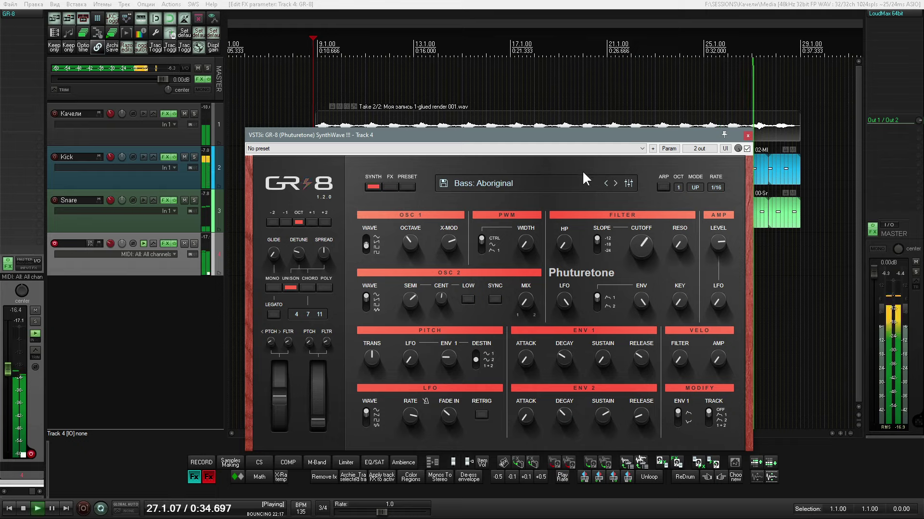
click(312, 50)
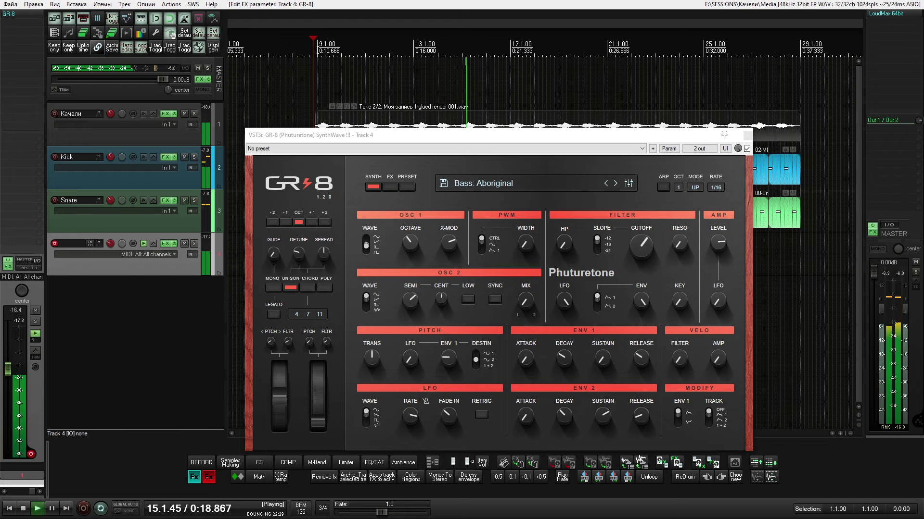
click(616, 183)
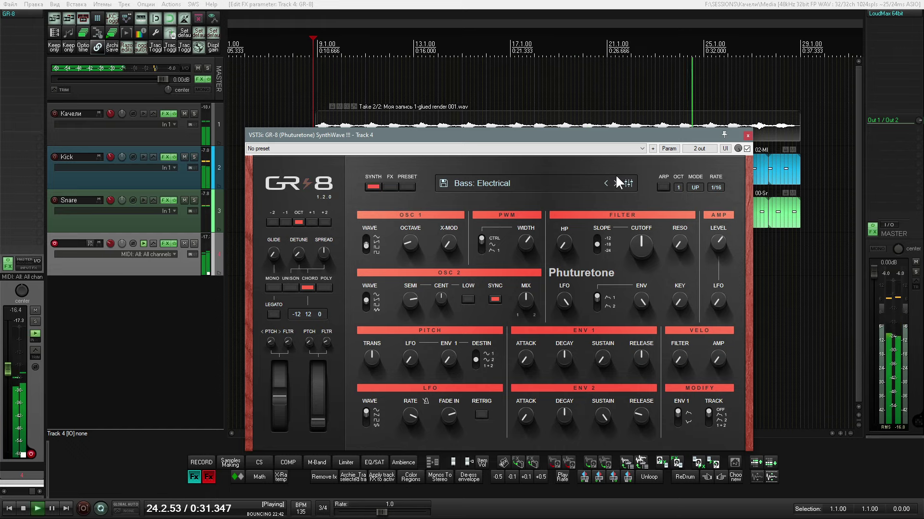
click(616, 183)
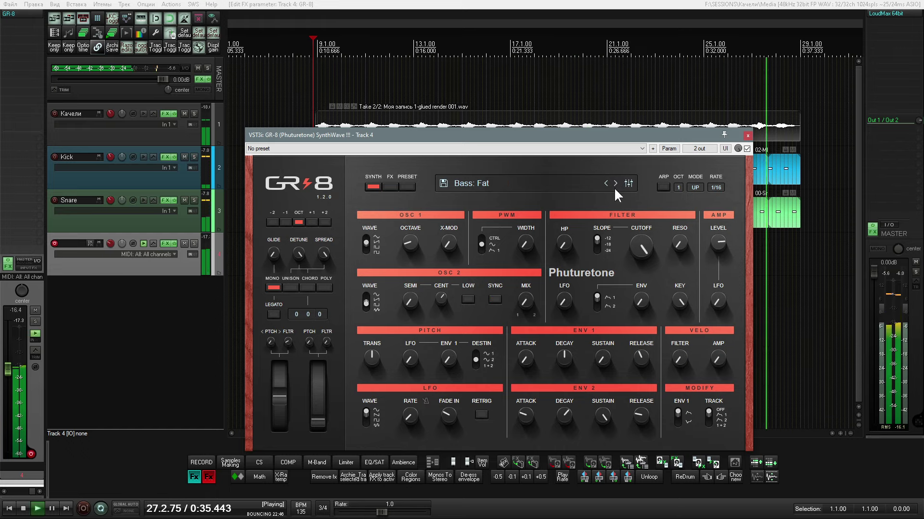
click(313, 89)
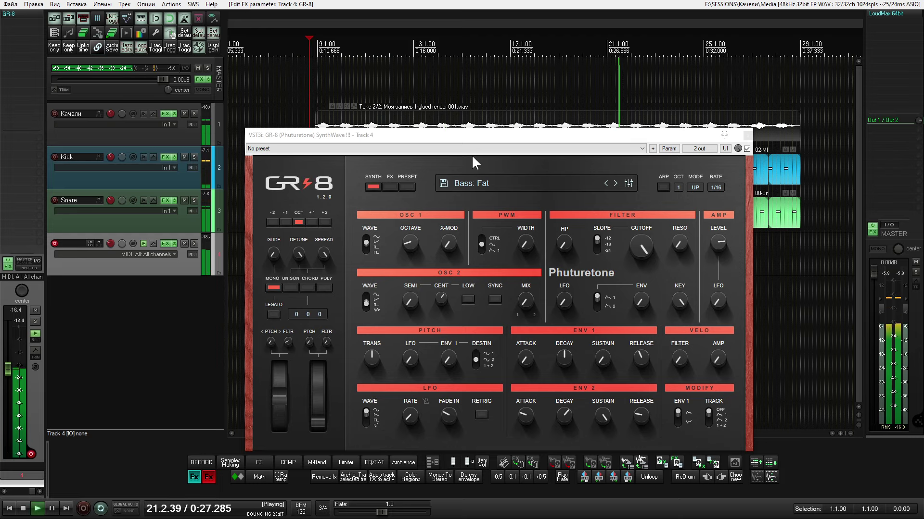
- Add the GTune tuner to the Качели track, move its window over the track list and close it after reading
double_click(167, 134)
key(Escape)
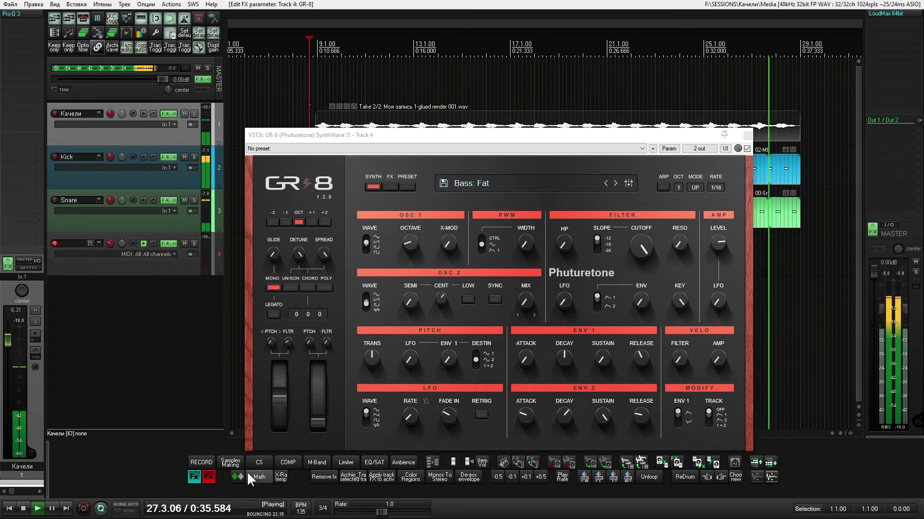
click(237, 476)
click(183, 470)
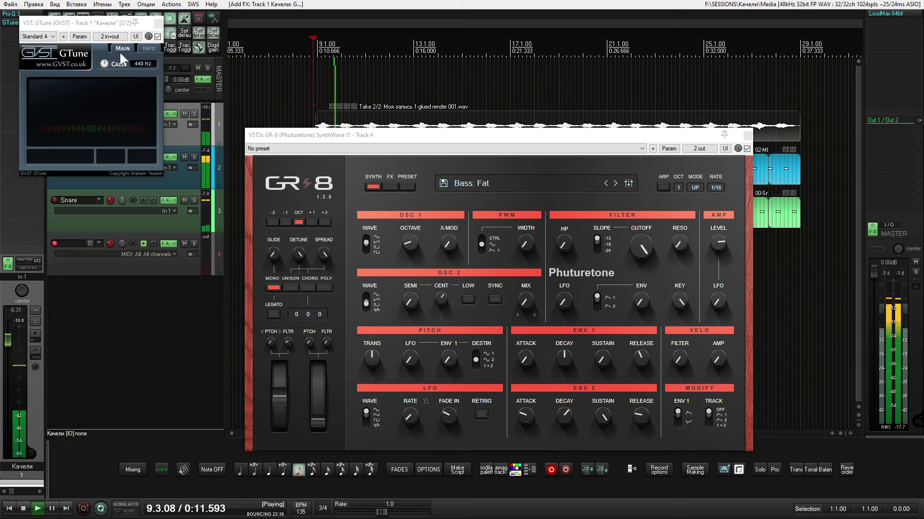
drag(93, 22, 133, 53)
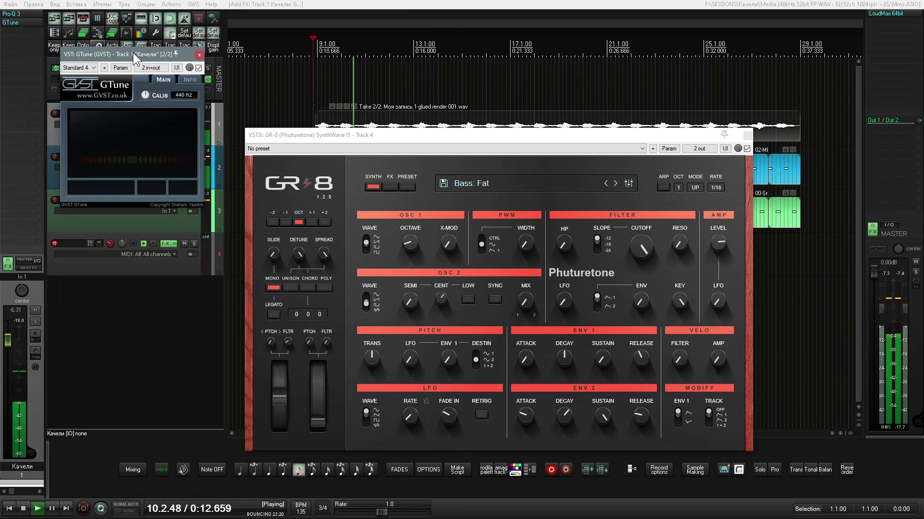
click(199, 55)
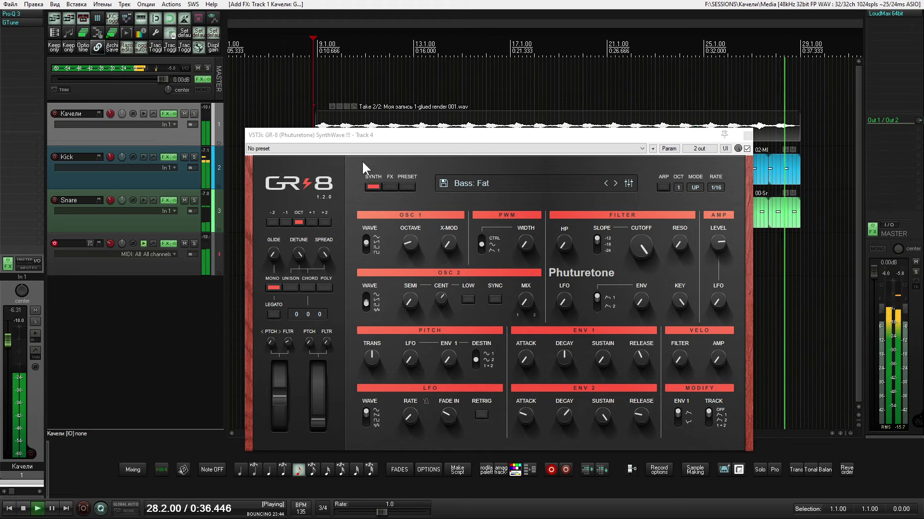
- Restart playback before bar 9 and audition further GR-8 presets, from Bass: Juicy to the Chord group
click(309, 85)
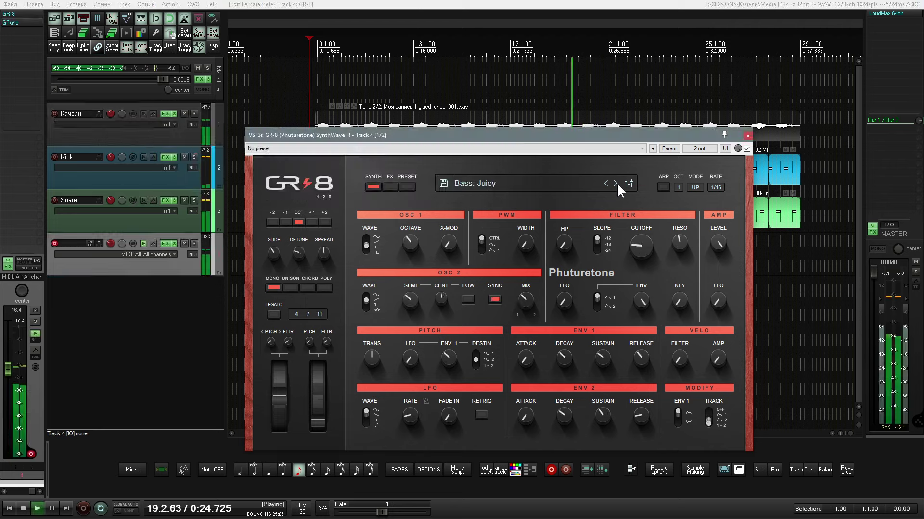
click(614, 183)
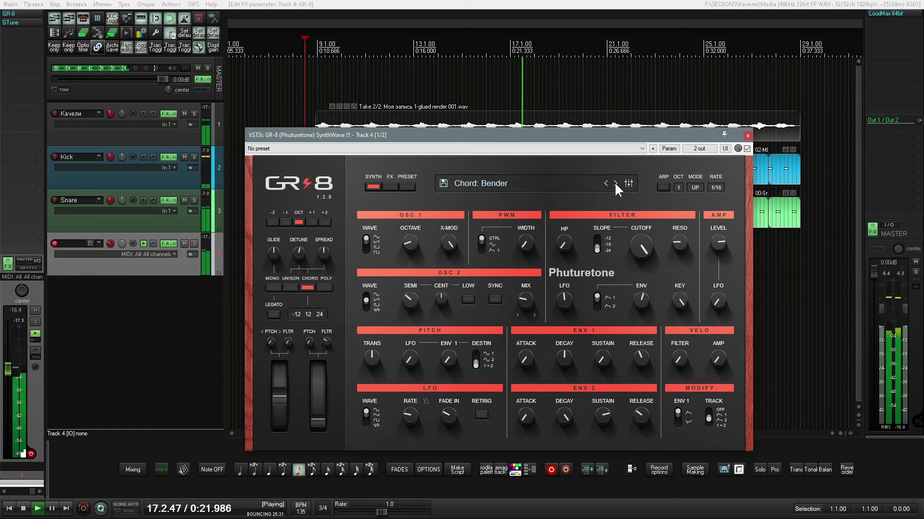
click(614, 182)
click(605, 183)
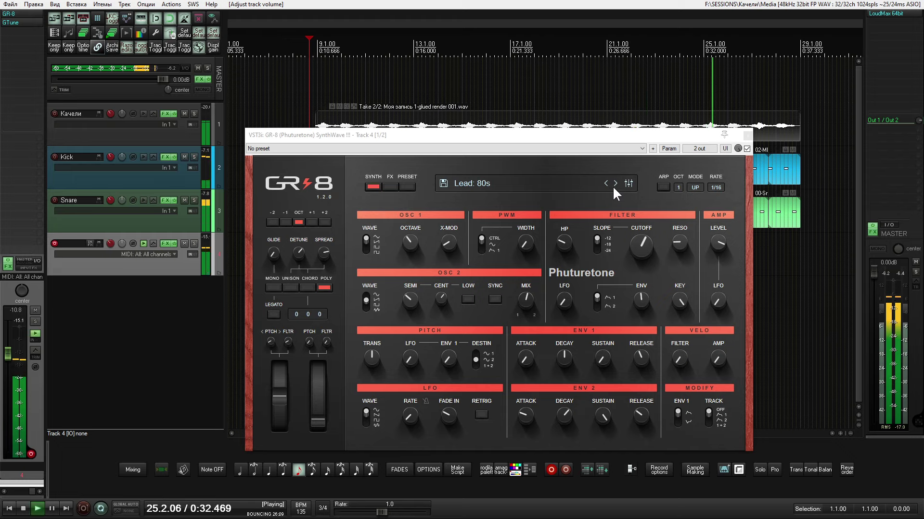
- Step through the GR-8 Lead presets, load Lead: Classic Trance for track 4 and end the MIDI recording
click(614, 184)
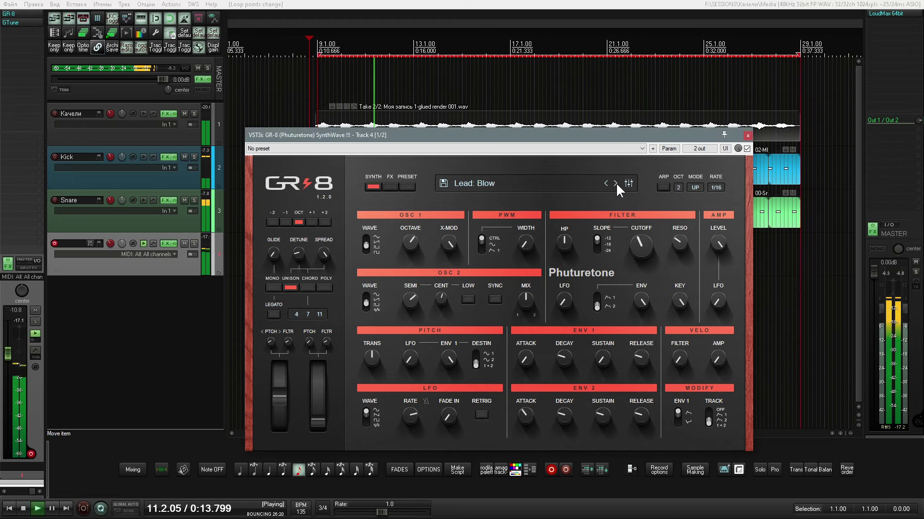
click(615, 184)
click(616, 183)
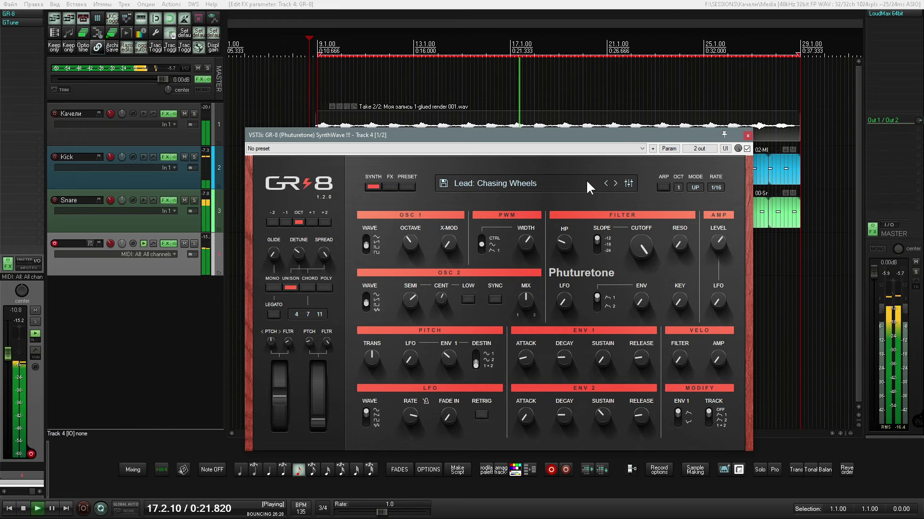
click(614, 183)
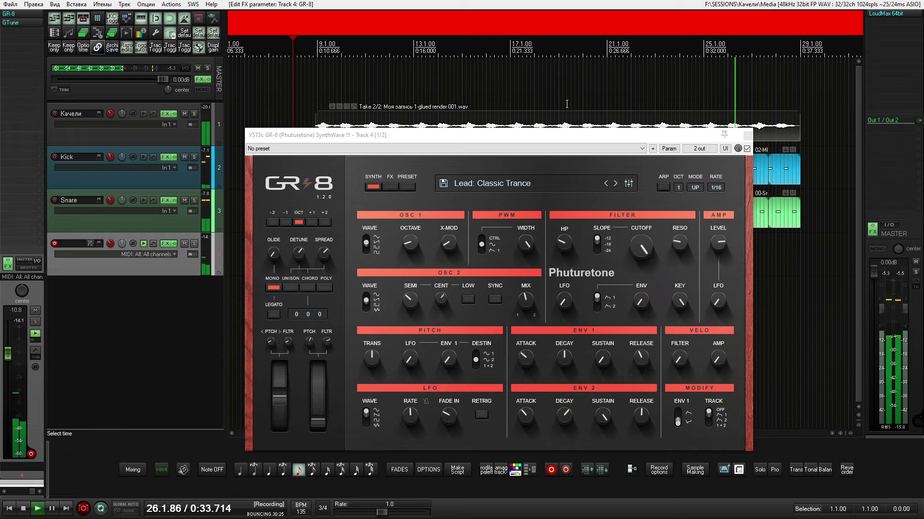
key(space)
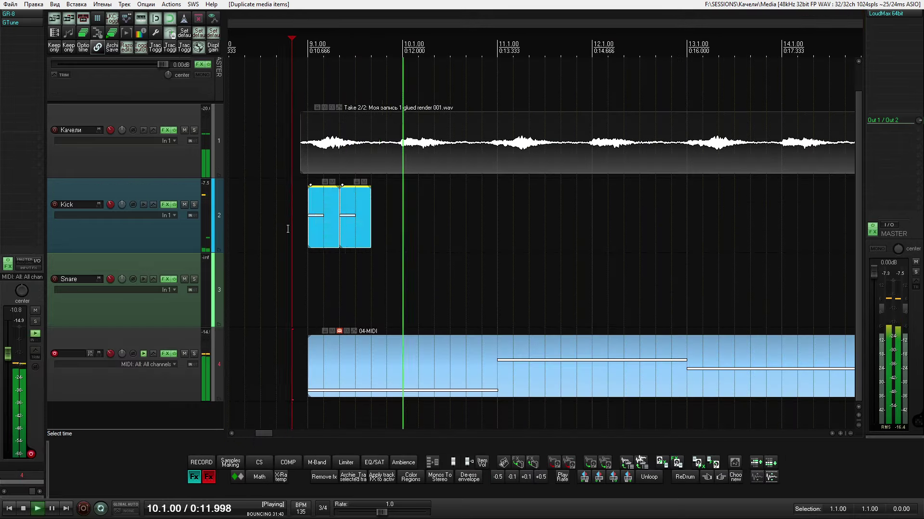
- Duplicate the two selected kick items repeatedly along the Kick track until the pattern reaches bar 29
key(ctrl+d)
key(ctrl+d)
key(ctrl+d)
key(ctrl+d)
key(ctrl+d)
key(ctrl+d)
key(ctrl+d)
key(ctrl+d)
key(ctrl+d)
key(ctrl+d)
key(ctrl+d)
key(ctrl+d)
key(ctrl+d)
key(ctrl+d)
key(ctrl+d)
key(ctrl+d)
key(ctrl+d)
key(ctrl+d)
key(ctrl+d)
key(ctrl+d)
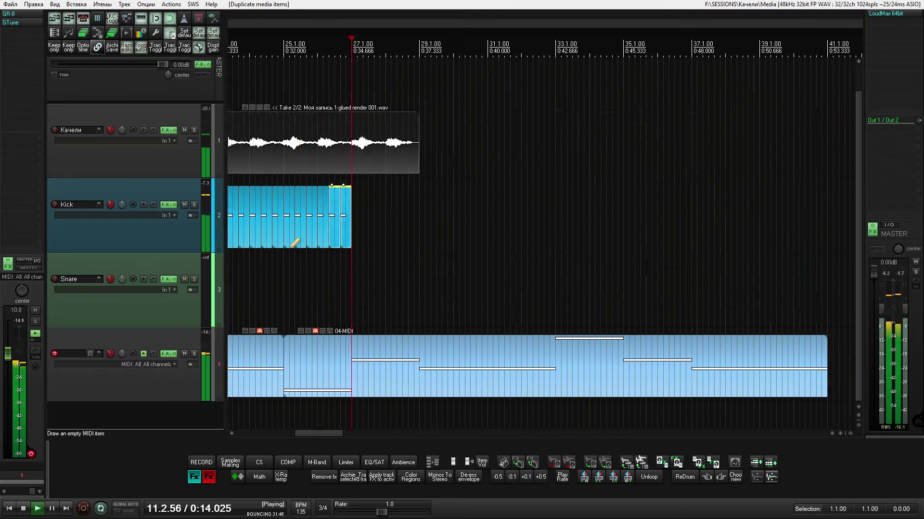
scroll(292, 244, down, 5)
scroll(290, 249, up, 12)
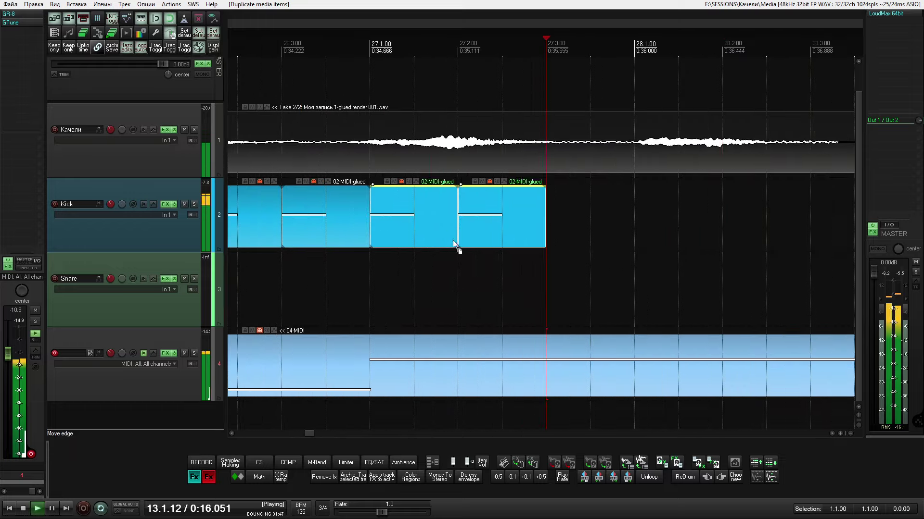
scroll(455, 236, down, 10)
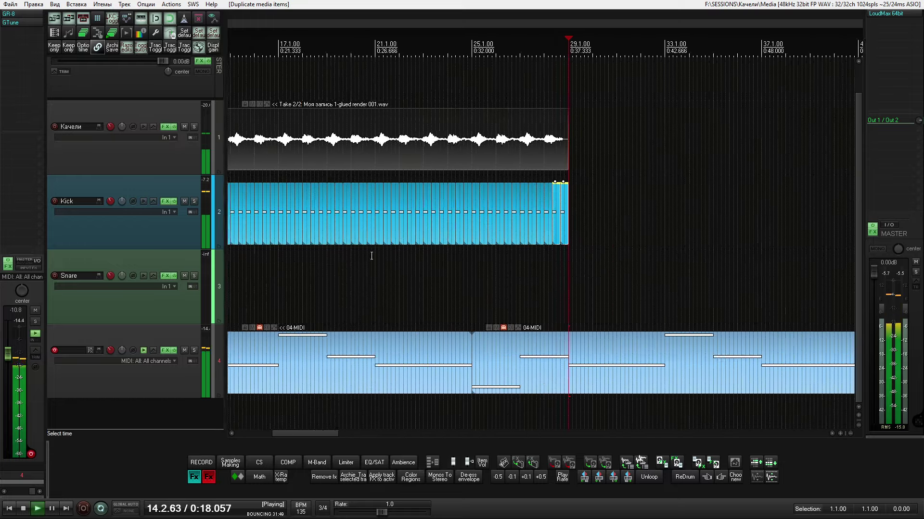
- Select all the kick items from bar 9 to bar 29 and glue them into one item
drag(783, 268, 260, 222)
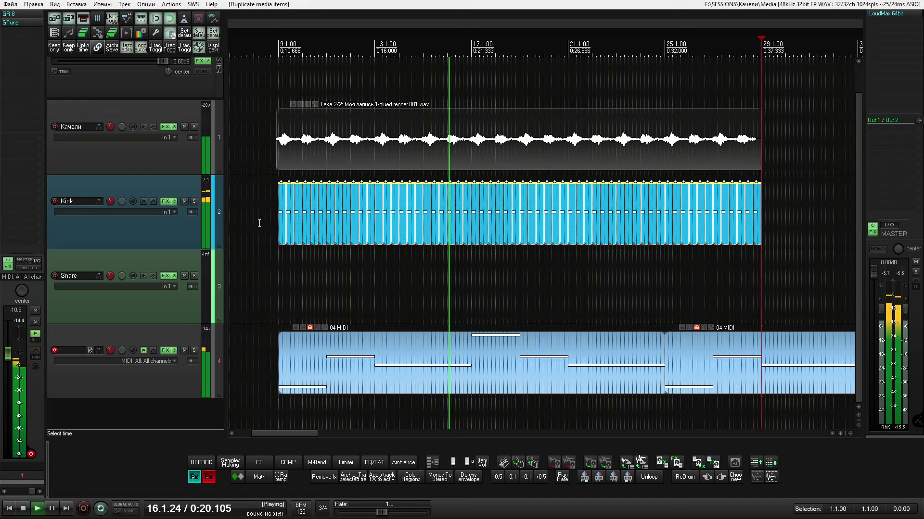
key(ctrl+shift+g)
scroll(304, 234, up, 2)
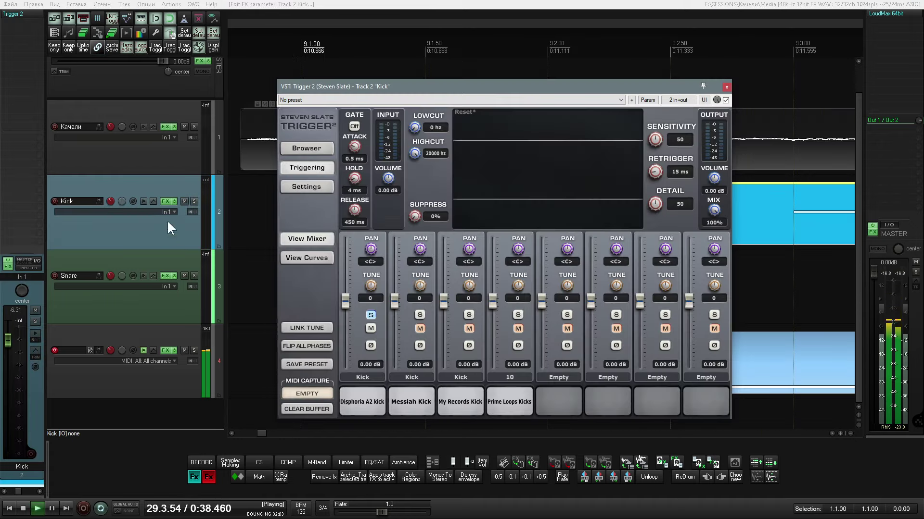
- Solo the Kick track, restart playback from bar 9 and raise the Disphoria A2 kick layer to 9.88 dB
click(271, 250)
click(194, 201)
drag(345, 301, 345, 265)
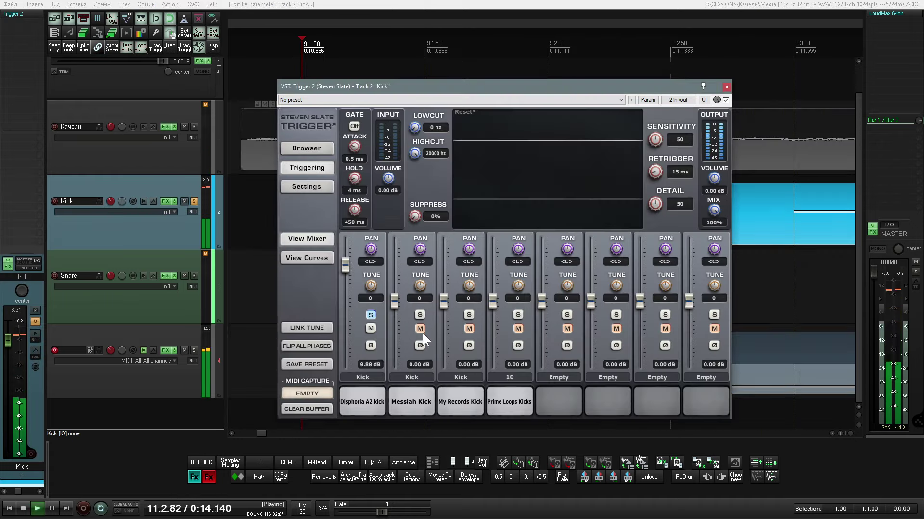
drag(363, 91, 367, 70)
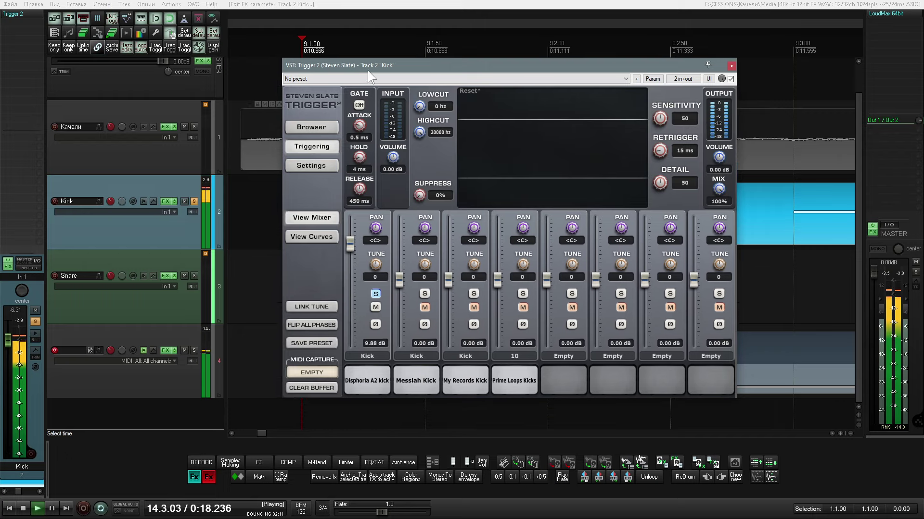
- Unsolo the Disphoria A2 layer, then blend it at 5.84 dB with the unmuted, phase-inverted Messiah Kick at 8.02 dB
click(375, 293)
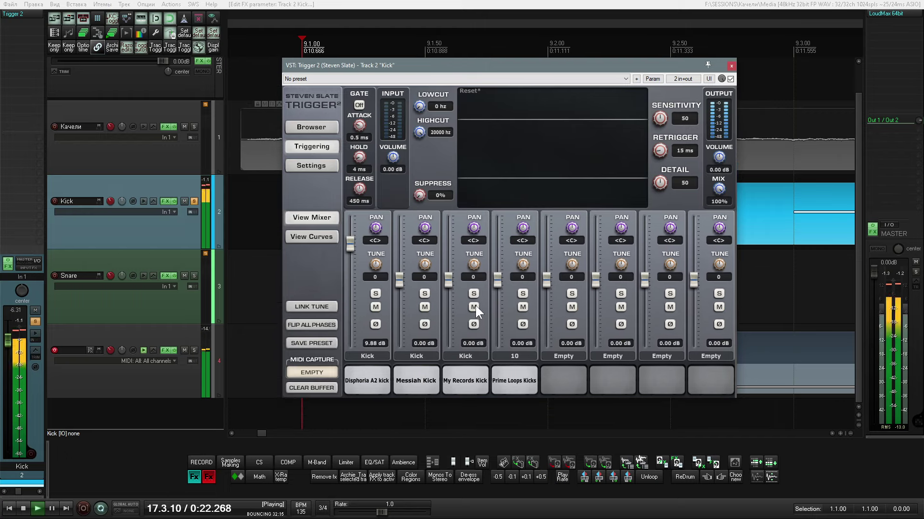
drag(403, 333, 400, 244)
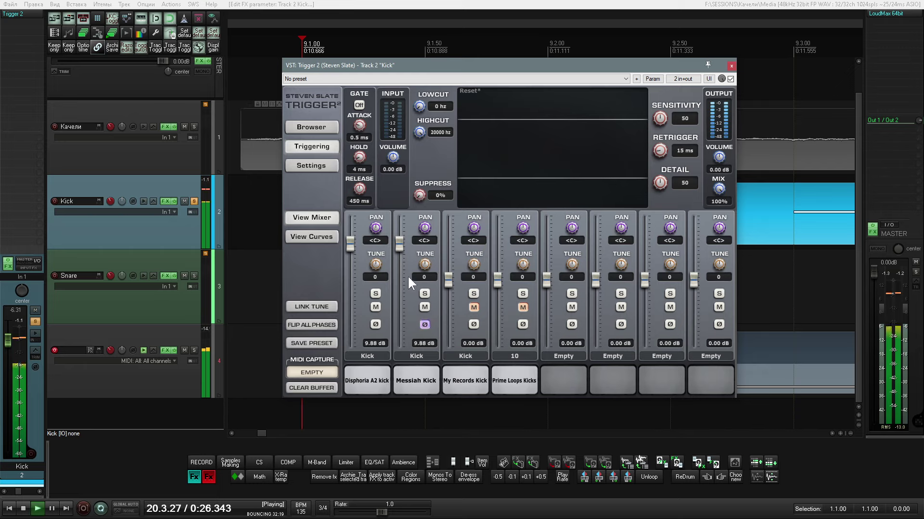
drag(398, 284, 398, 270)
drag(351, 244, 398, 331)
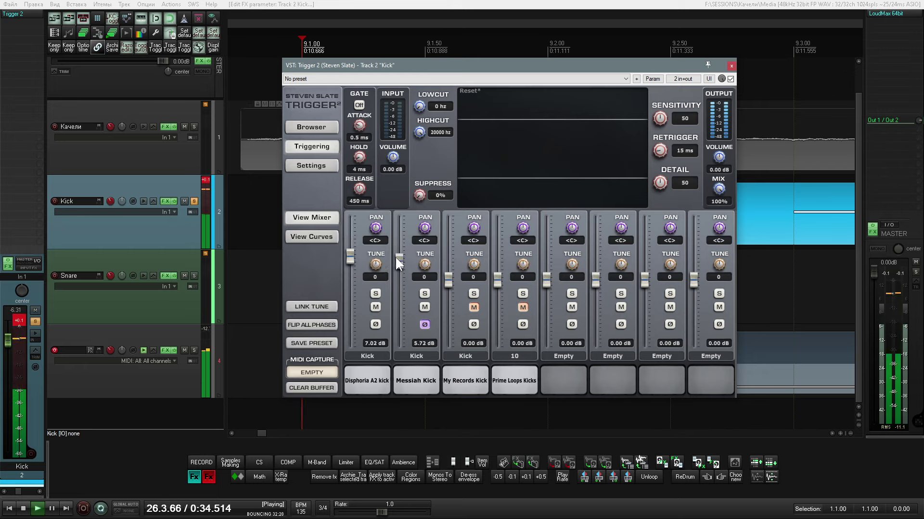
drag(350, 275, 352, 261)
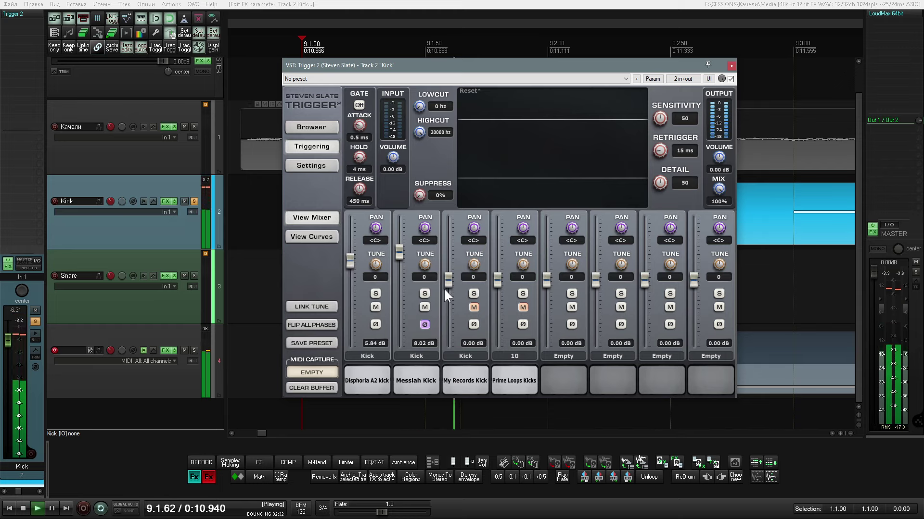
- Unmute the My Records Kick layer and set its level to 2.00 dB
click(473, 306)
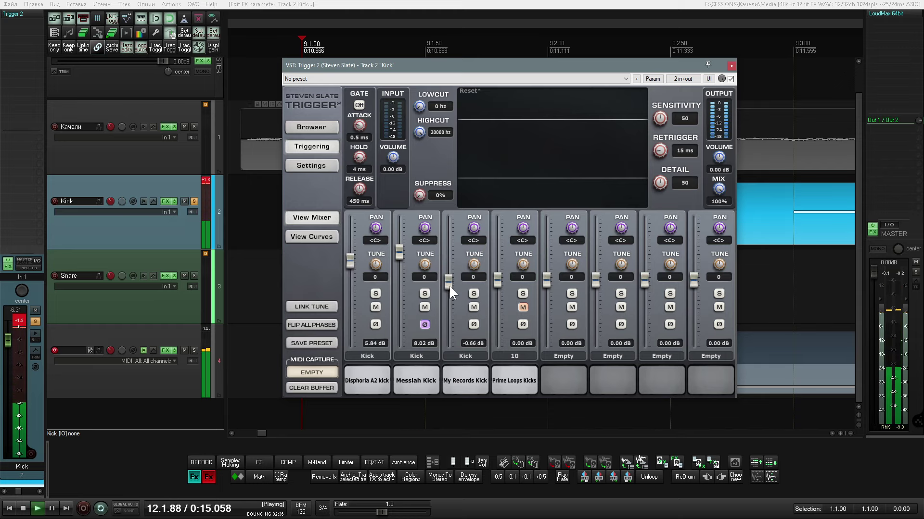
click(469, 322)
drag(449, 286, 497, 273)
- Unmute the Prime Loops Kicks layer, invert its phase, switch it to sample 1 and set its level to 4.98 dB
click(523, 308)
click(523, 324)
drag(498, 328, 497, 265)
click(518, 356)
click(514, 365)
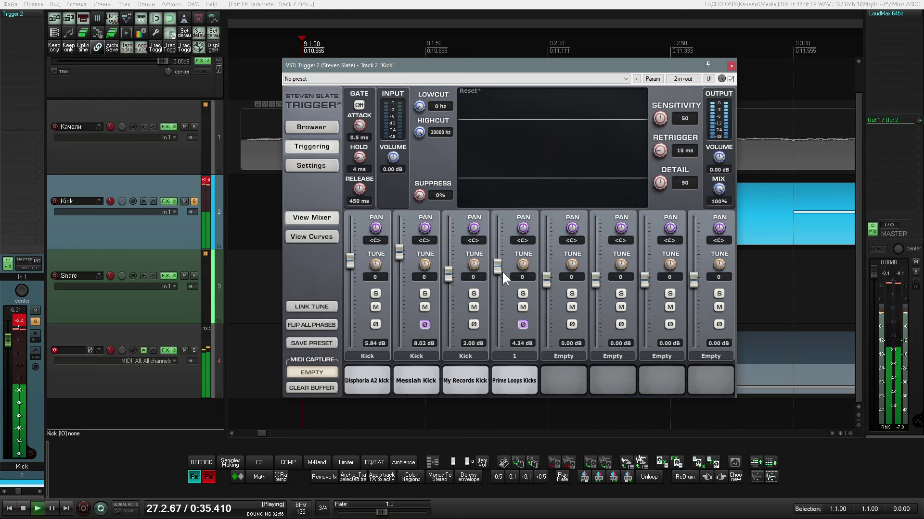
click(524, 324)
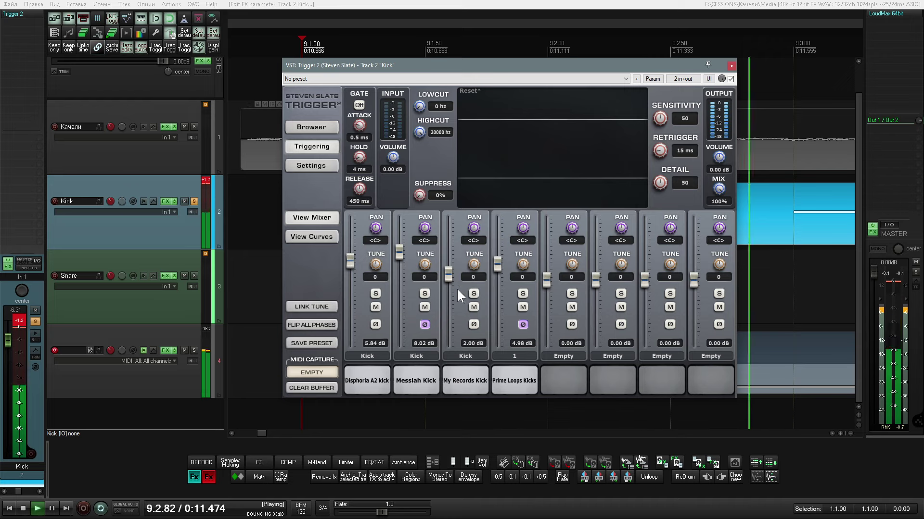
- Compare the kick with and without the My Records Kick layer, lower that layer to -2.95 dB and close Trigger 2
click(474, 307)
click(474, 306)
mouse_move(448, 275)
mouse_down()
mouse_move(452, 295)
mouse_move(451, 287)
mouse_up()
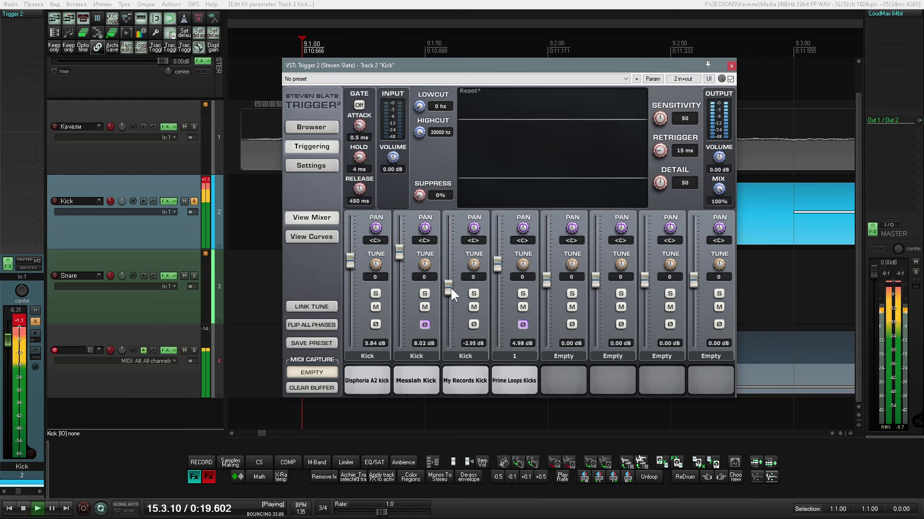
click(731, 66)
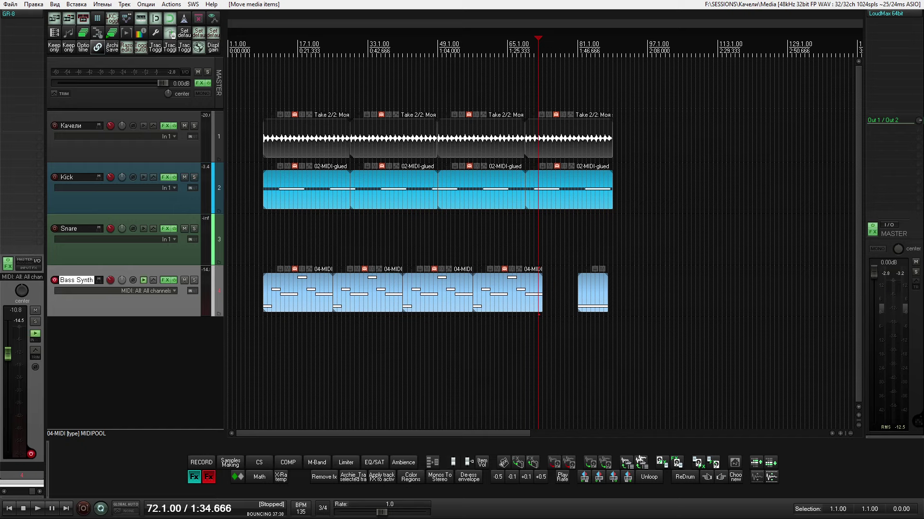
- Name the GR-8 synth track Bass Synth and color it orange
key(Return)
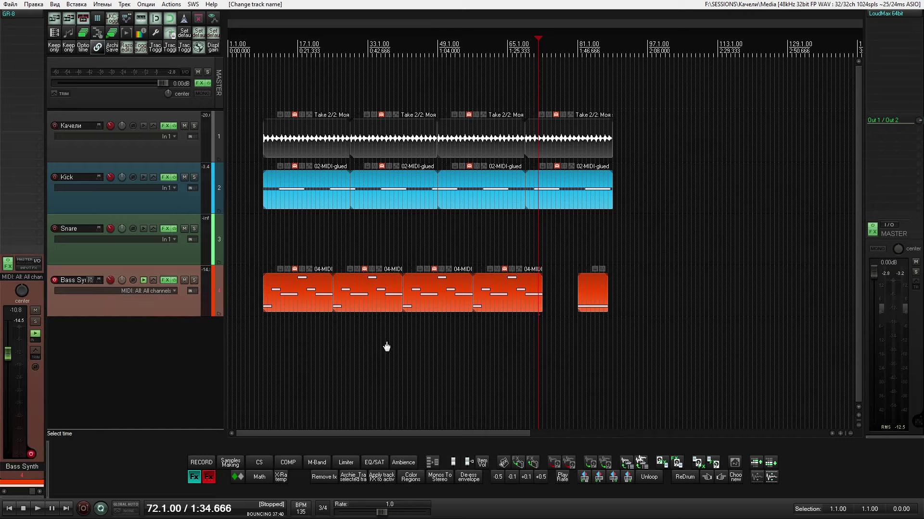
click(572, 460)
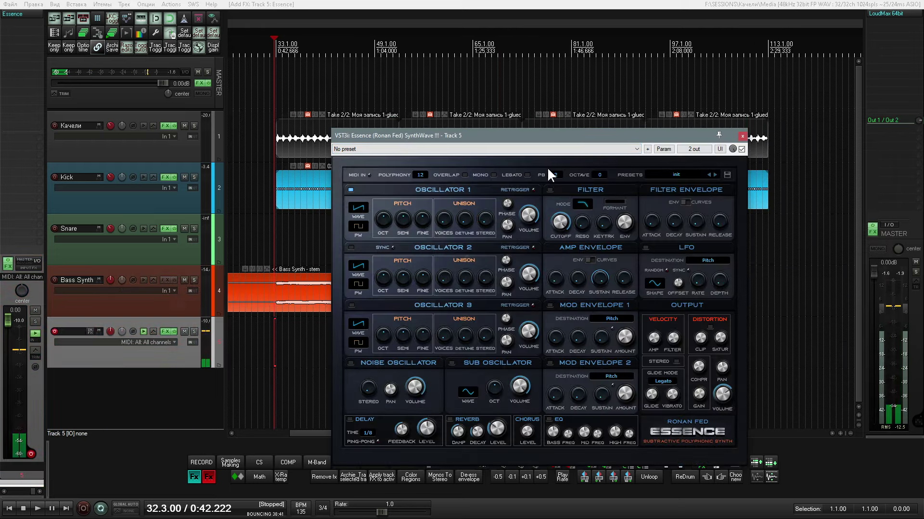
- Audition the Essence bass presets on track 5, from BS Acid Dist to BS Bass 3
click(715, 175)
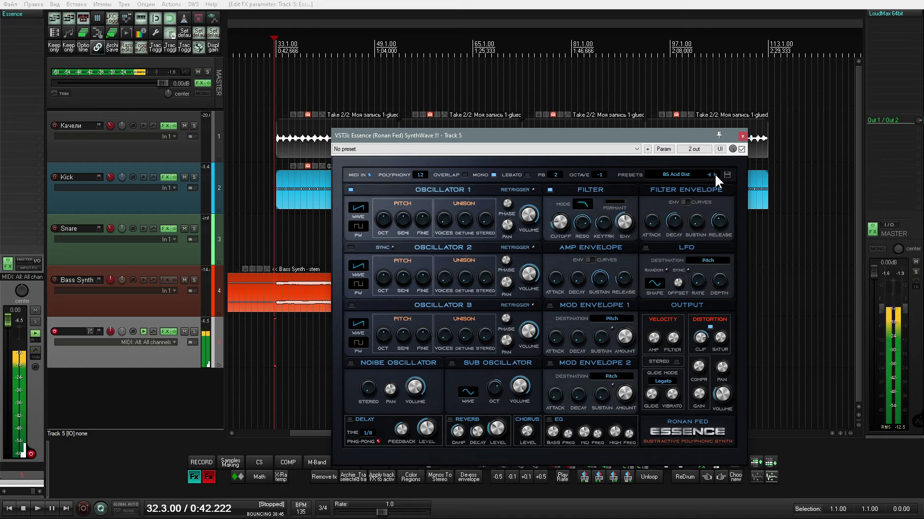
click(714, 175)
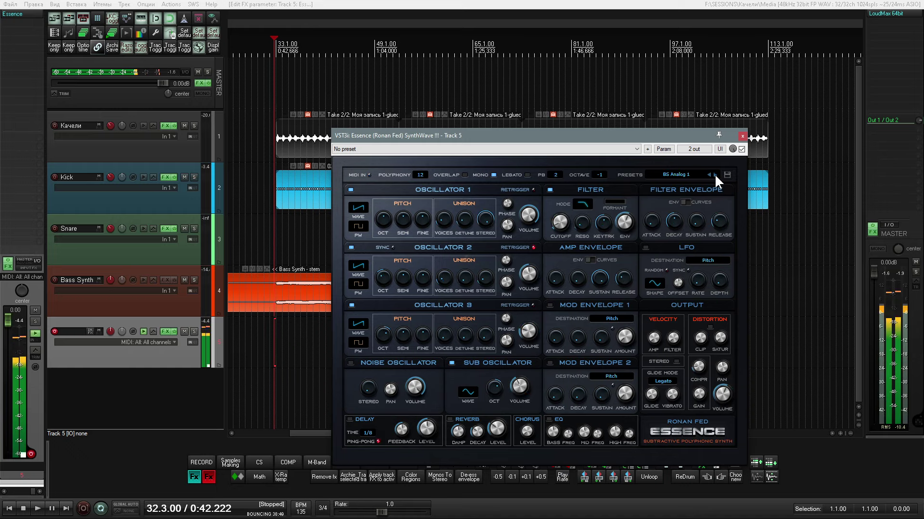
click(714, 174)
click(712, 173)
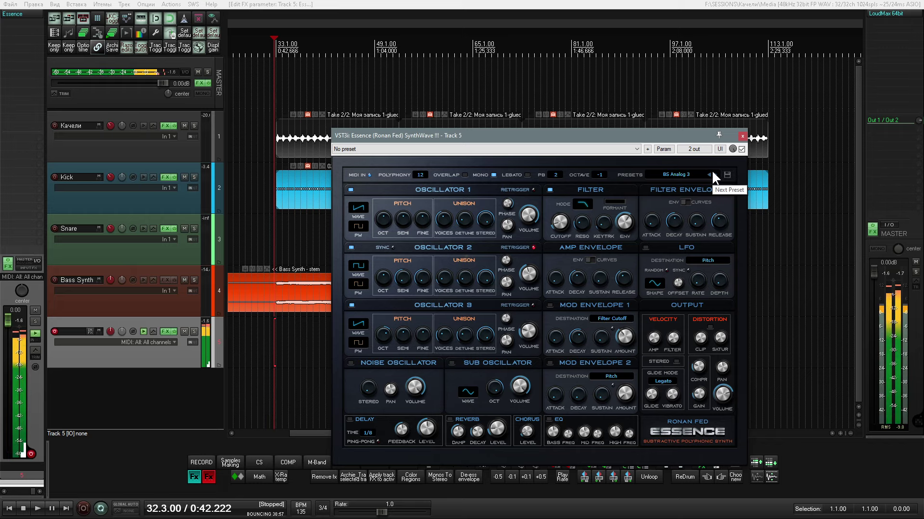
click(715, 175)
click(715, 174)
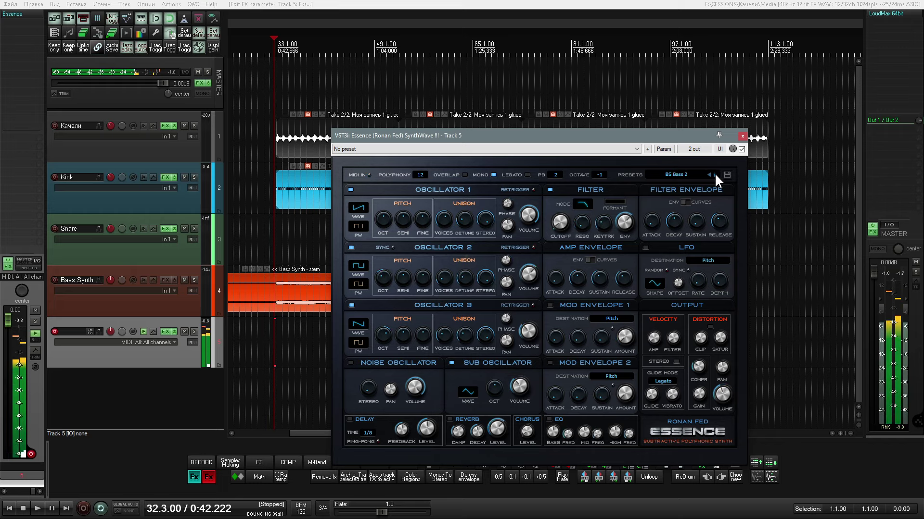
click(714, 173)
- Start playback and lower the Essence track's volume to about -18.4 dB
key(space)
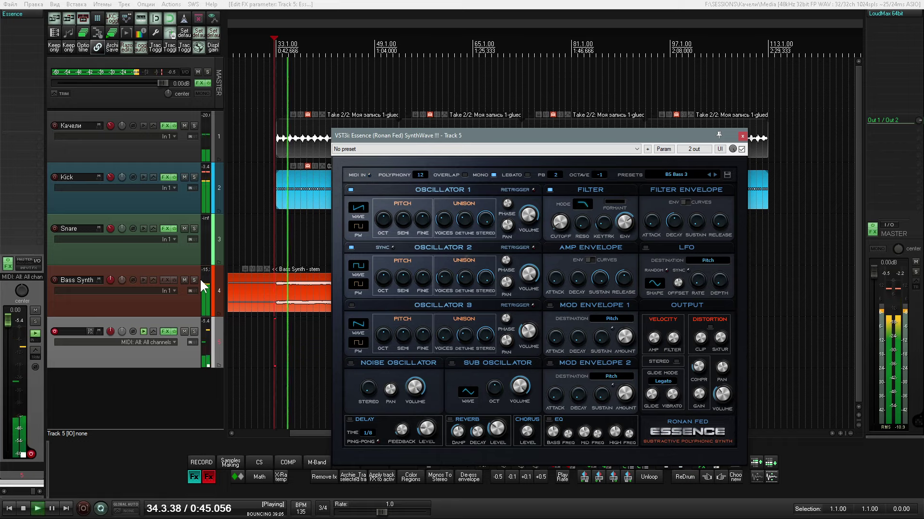
mouse_move(9, 320)
mouse_down()
mouse_move(15, 343)
mouse_move(22, 328)
mouse_up()
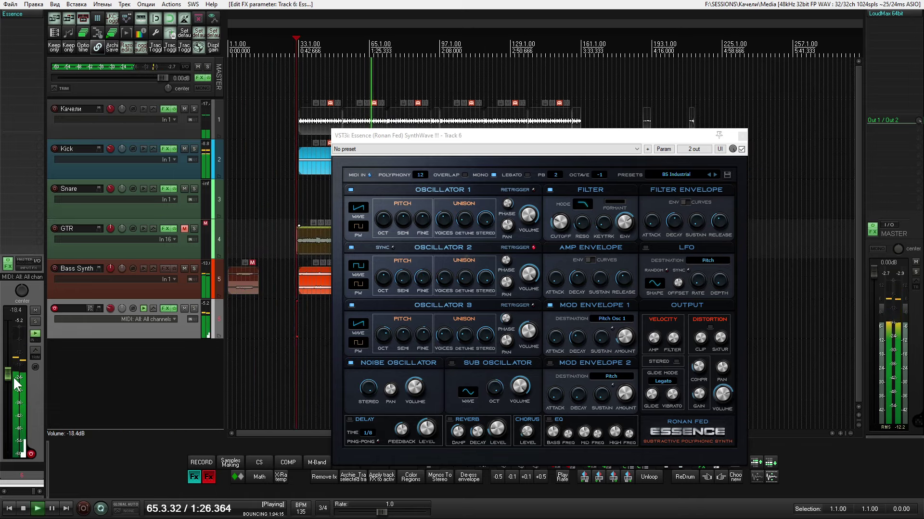
drag(14, 379, 14, 375)
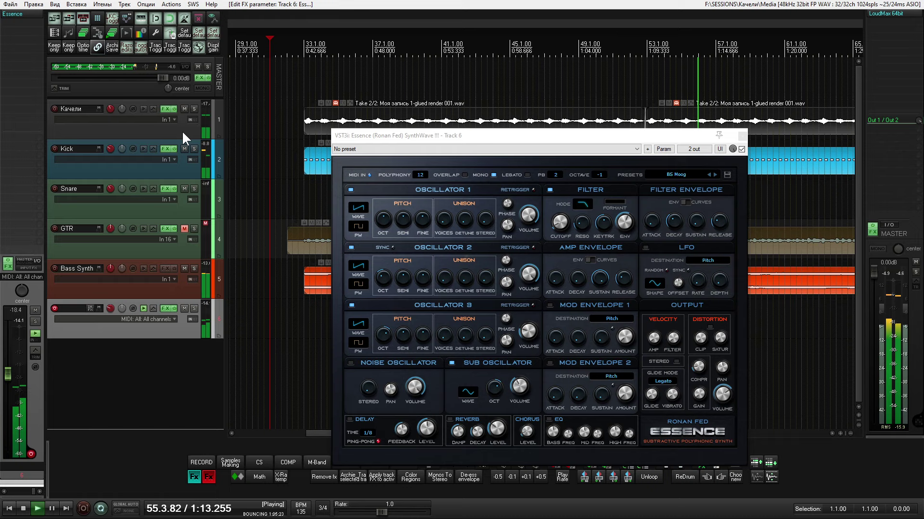
- Compare the mix with the Качели track muted and unmuted, and lower its volume to -11.2 dB
click(182, 131)
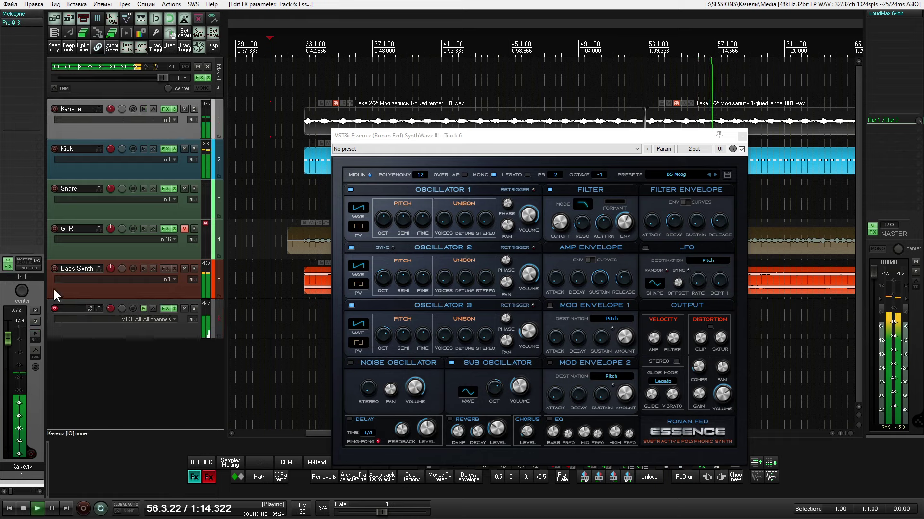
click(184, 109)
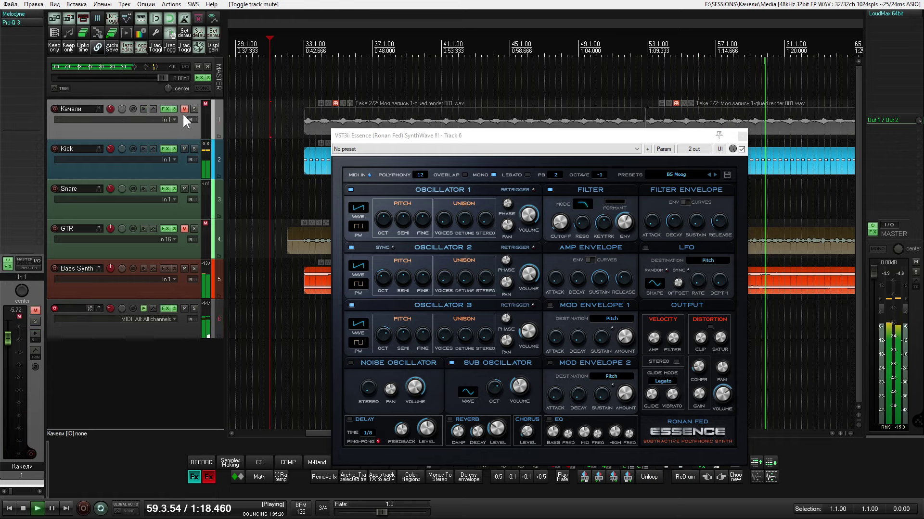
click(184, 110)
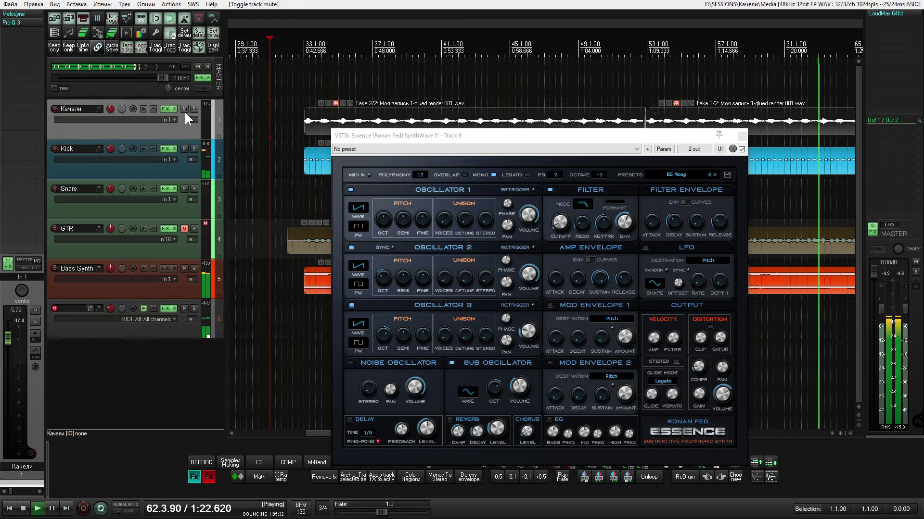
drag(8, 338, 19, 353)
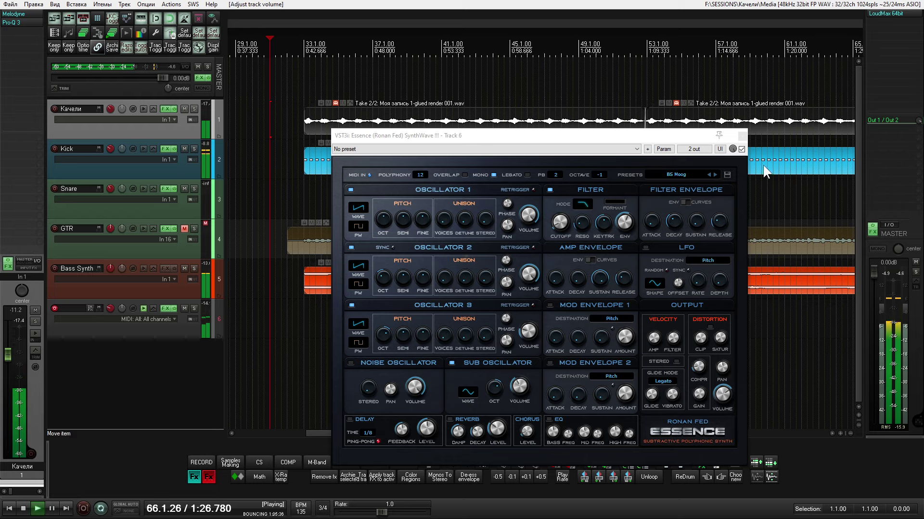
- Try the Essence preset BS Psy Bassline 2 with Legato off and a different filter mode
click(715, 175)
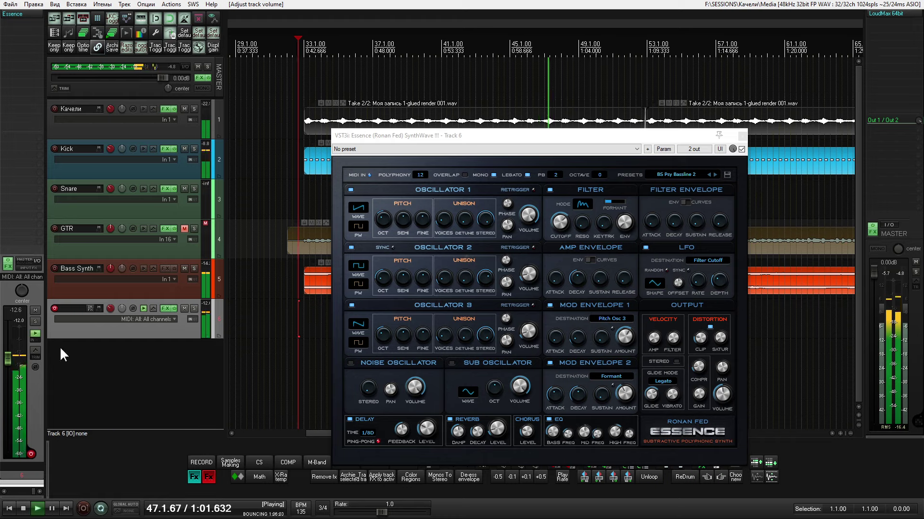
click(528, 175)
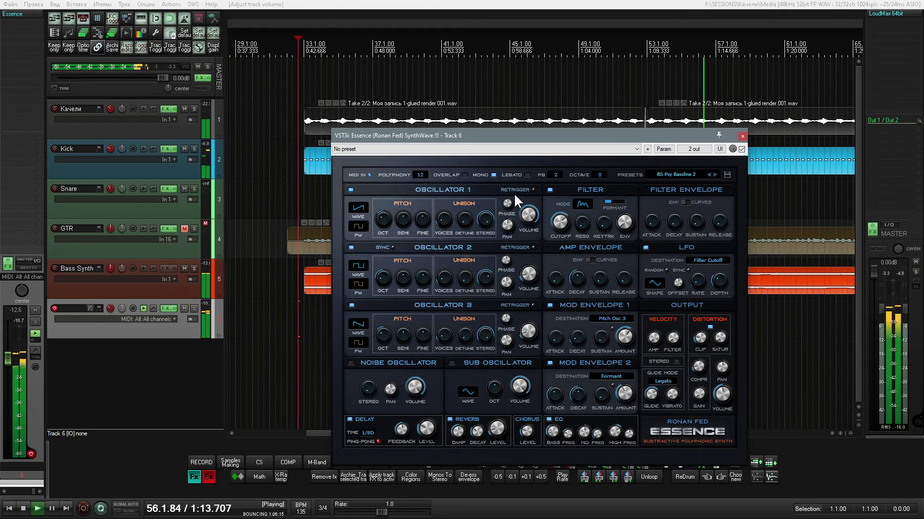
click(583, 203)
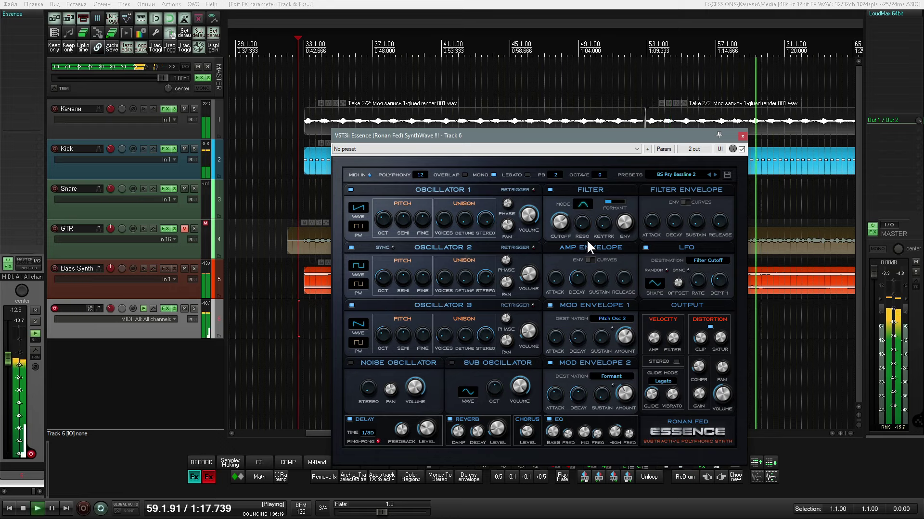
mouse_move(613, 198)
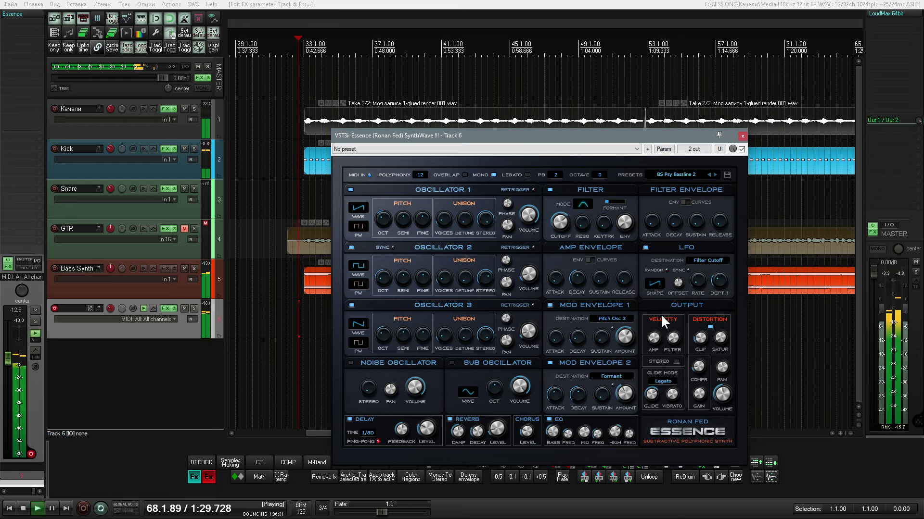
- Audition further Essence bass presets during playback, from BS Retro 1 past BS Synthpop 2
click(715, 175)
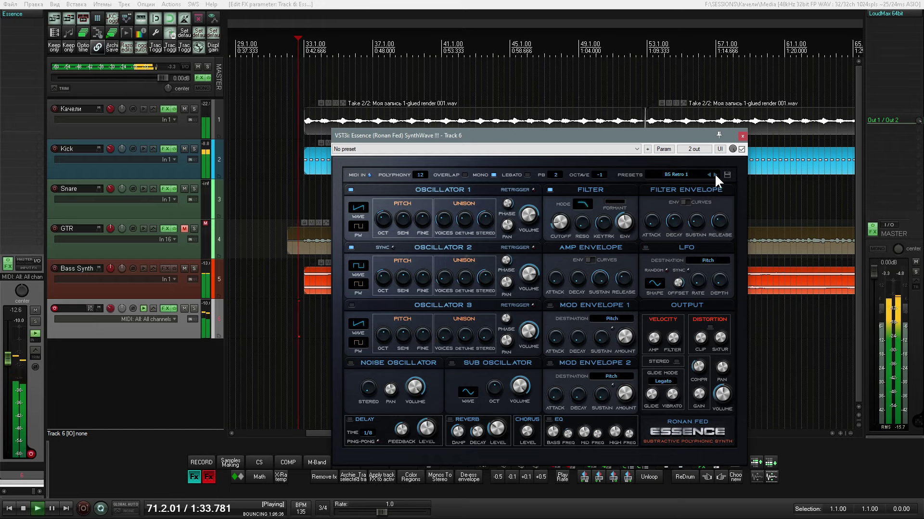
click(715, 175)
click(715, 175)
click(715, 175)
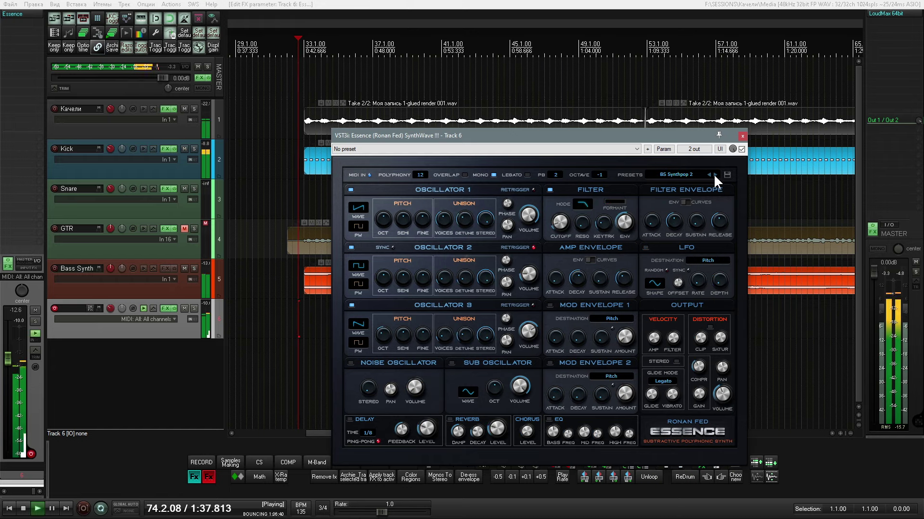
click(715, 175)
click(715, 175)
click(714, 175)
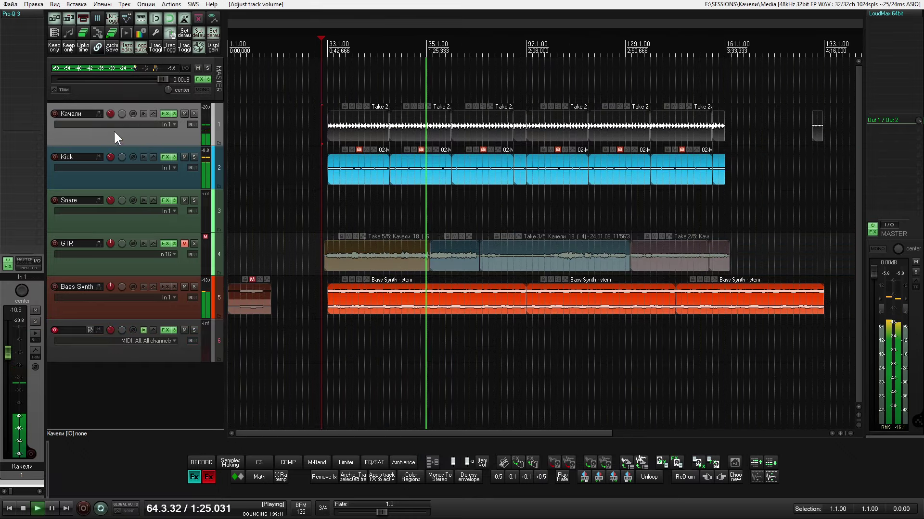
- Insert soothe2 on the Качели track with depth 3.7, set the track volume to -8.55 dB and compare with the effect bypassed
key(F2)
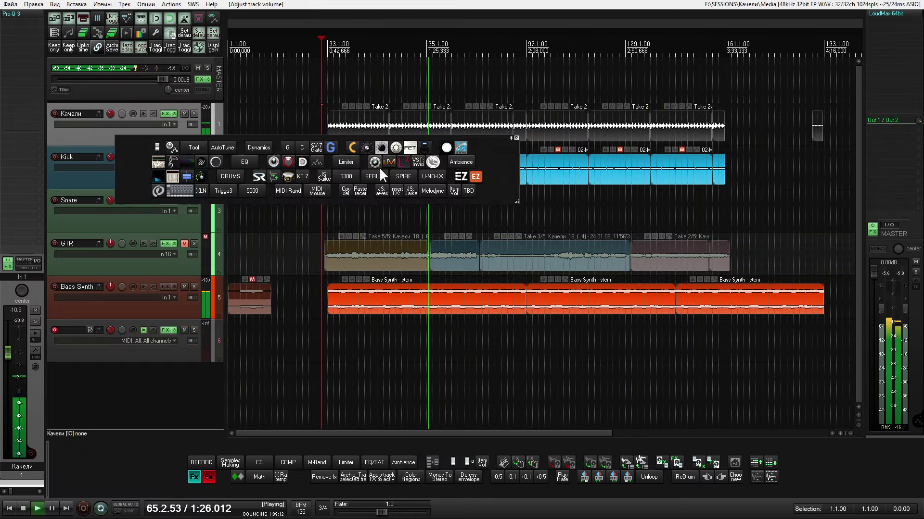
click(317, 162)
drag(477, 157, 477, 166)
drag(6, 360, 4, 354)
drag(460, 140, 467, 137)
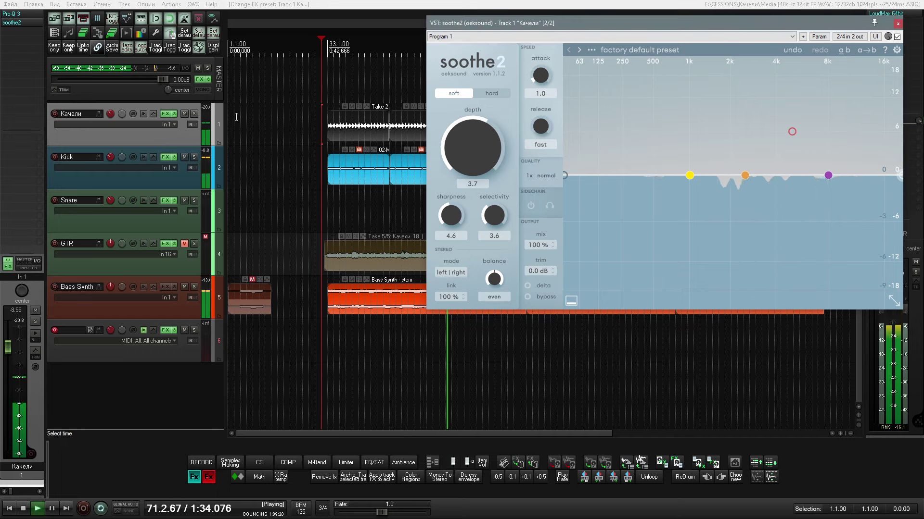
click(897, 37)
click(897, 37)
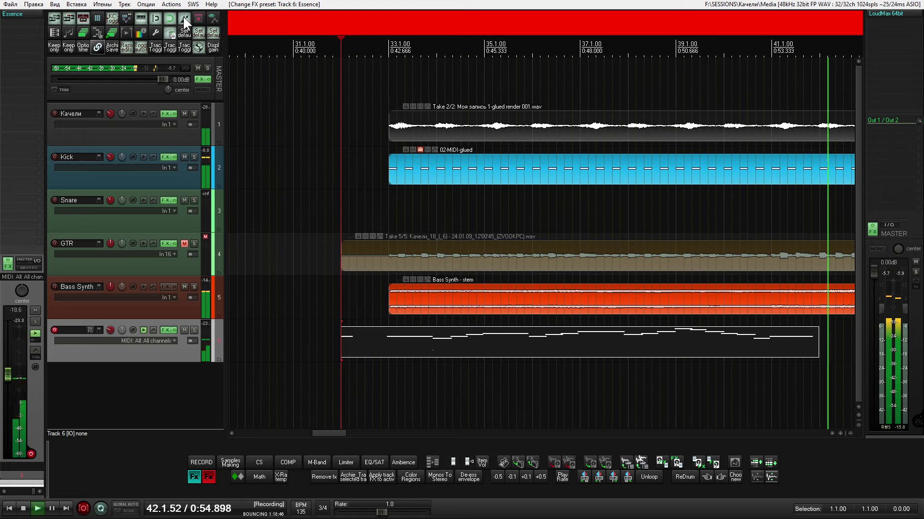
- Stop the MIDI recording of the Essence part on track 6
key(space)
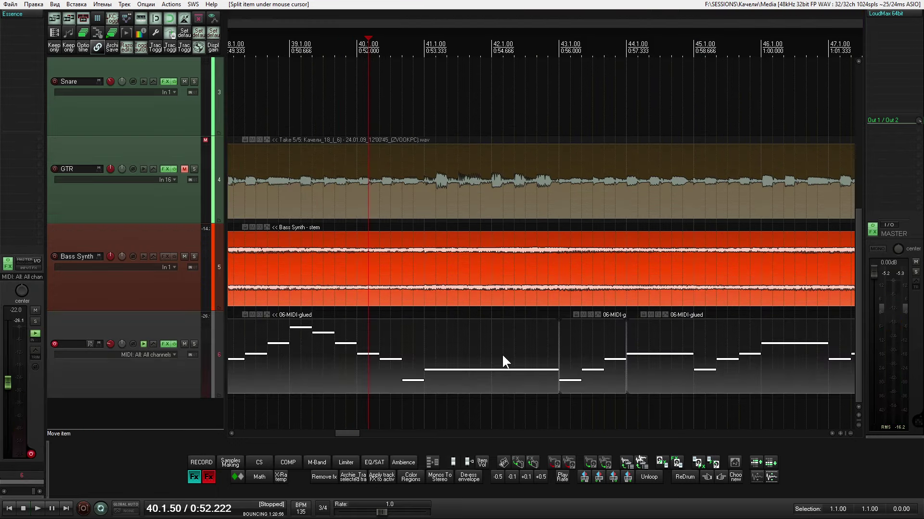
- Delete bar 42 of the track 6 MIDI item and fill the gap with a copy of the bar 43 item
key(s)
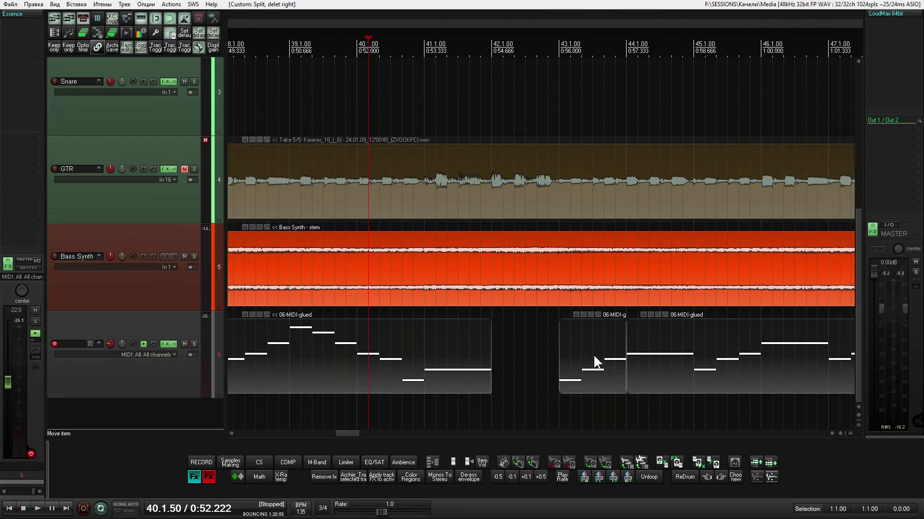
drag(593, 356, 514, 358)
click(391, 402)
key(space)
drag(549, 405, 526, 397)
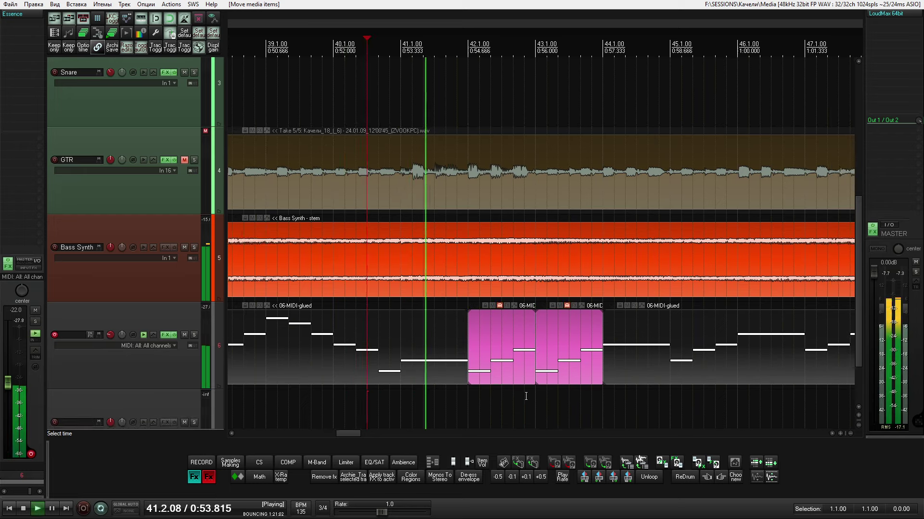
- Glue the track 6 MIDI pieces into one item spanning bars 33 to 65 and repeat it up to bar 97
mouse_move(587, 390)
mouse_down()
mouse_move(467, 375)
mouse_move(530, 367)
mouse_move(516, 356)
mouse_move(420, 343)
mouse_move(524, 347)
mouse_move(478, 326)
mouse_up()
scroll(421, 342, down, 2)
scroll(423, 326, up, 2)
drag(423, 326, 571, 332)
scroll(468, 329, down, 3)
scroll(571, 332, down, 2)
drag(640, 376, 450, 293)
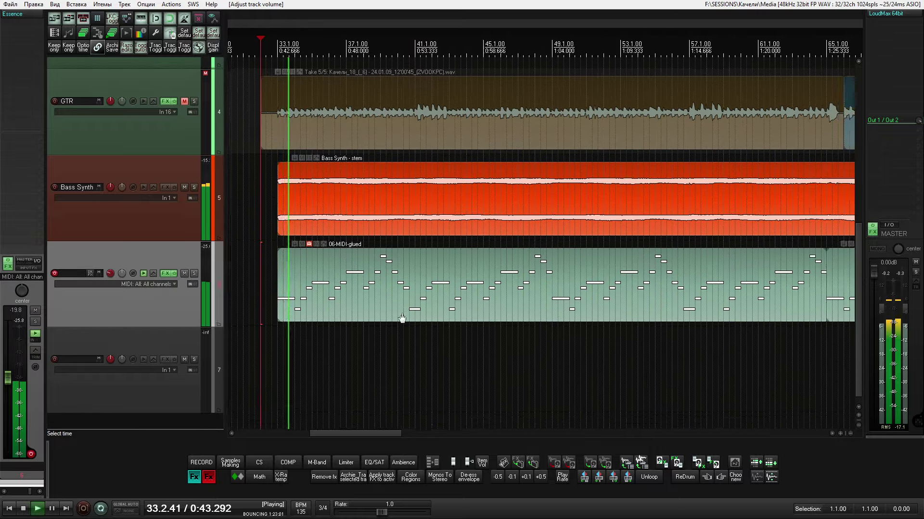
scroll(401, 320, down, 2)
drag(585, 341, 473, 328)
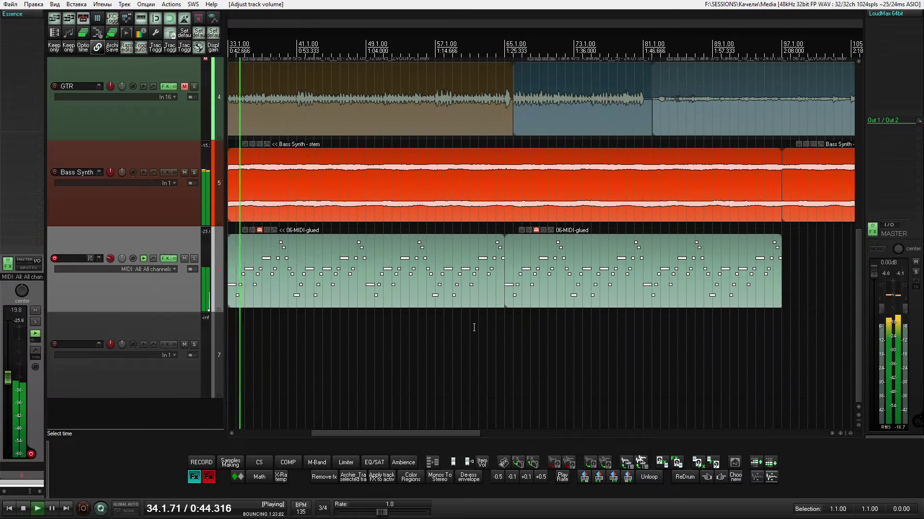
- Split the track 6 MIDI item at bar 41 and shift the remaining items out to about bar 68
scroll(480, 324, left, 1)
scroll(541, 303, up, 6)
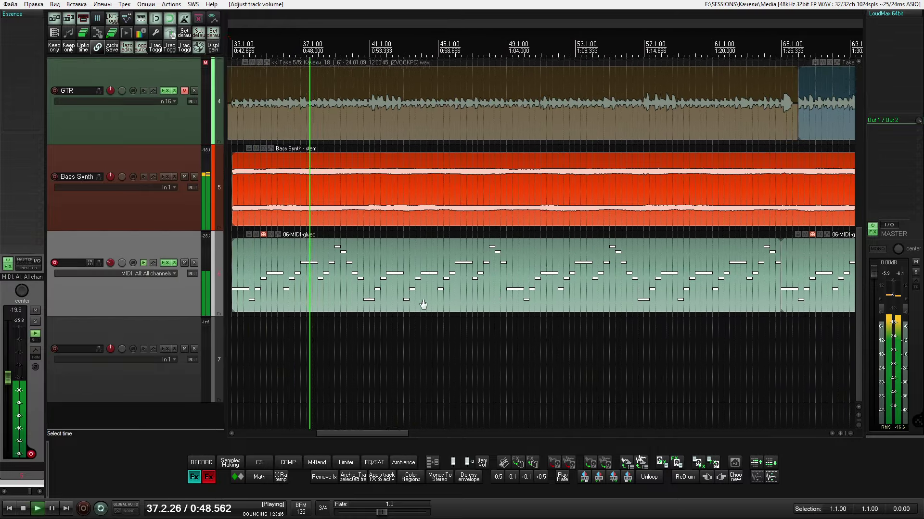
drag(447, 308, 668, 297)
scroll(468, 307, up, 2)
key(s)
scroll(425, 320, down, 8)
drag(668, 297, 835, 297)
- Duplicate the first eight-bar MIDI item on track 6 so the copy fills bars 41 to 49
key(space)
click(399, 283)
key(ctrl+d)
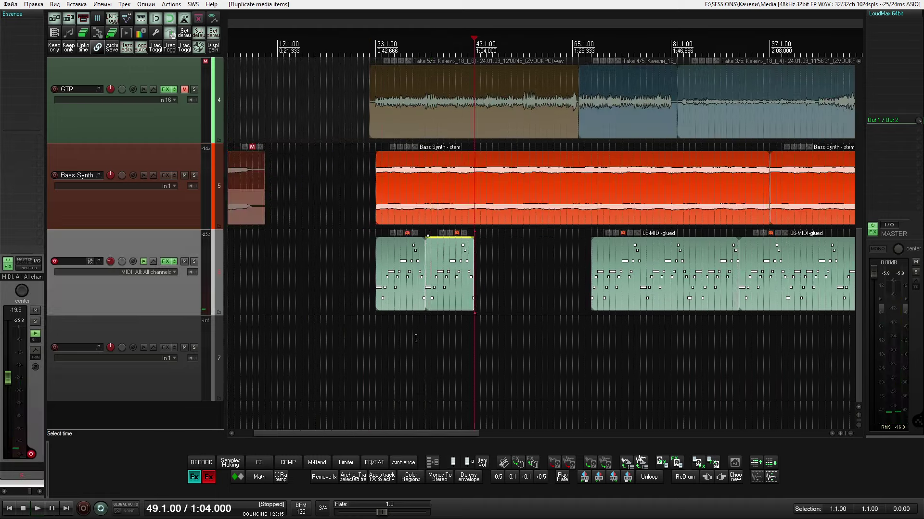
- Move the remaining 24-bar MIDI item on track 6 back so it starts at bar 49, directly behind the duplicate
click(414, 336)
key(space)
scroll(429, 322, up, 6)
mouse_move(407, 316)
mouse_down()
mouse_move(474, 349)
mouse_move(365, 305)
mouse_move(501, 326)
mouse_move(418, 326)
mouse_move(437, 303)
mouse_move(408, 307)
mouse_up()
scroll(418, 325, down, 2)
scroll(435, 322, up, 2)
drag(827, 275, 517, 310)
scroll(515, 296, left, 2)
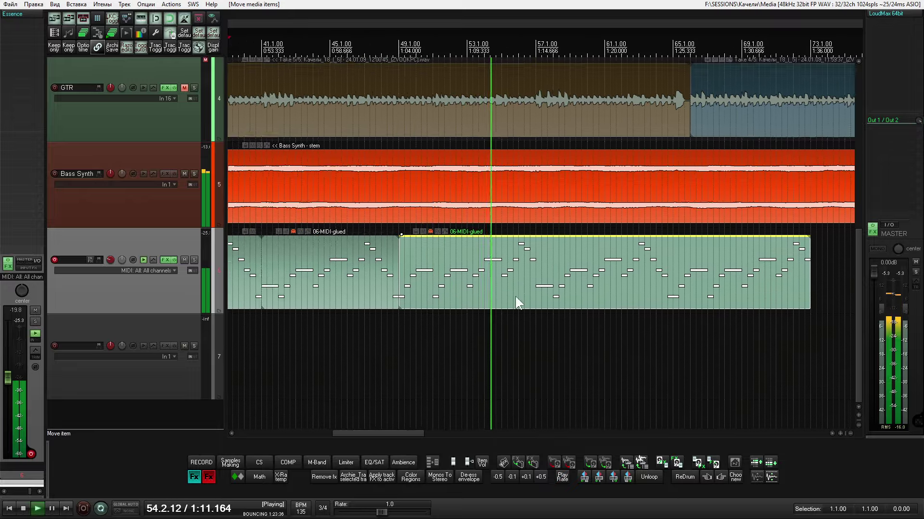
- Play back the rearranged synth part on track 6 and check its notes from bar 49 onward
scroll(416, 287, up, 2)
scroll(406, 291, right, 3)
drag(399, 295, 380, 293)
scroll(491, 305, down, 2)
scroll(439, 288, left, 3)
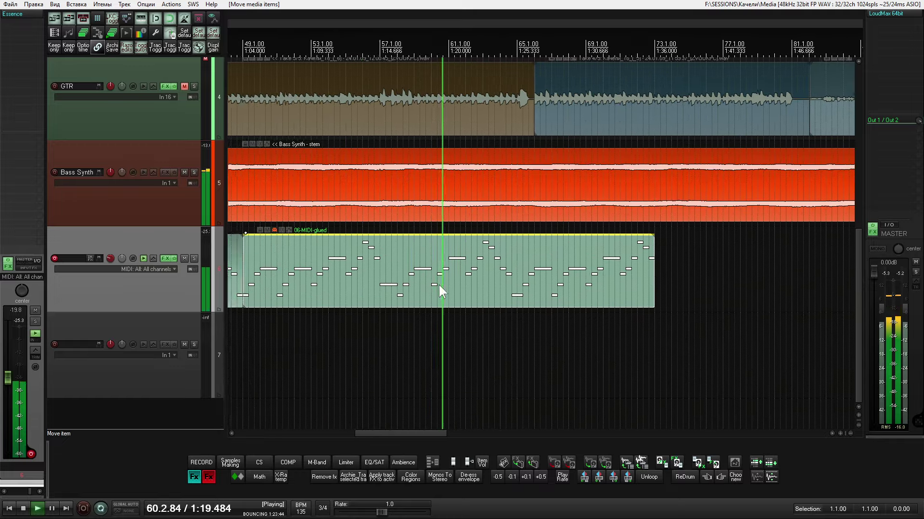
scroll(414, 284, right, 1)
scroll(433, 299, left, 2)
scroll(526, 305, right, 3)
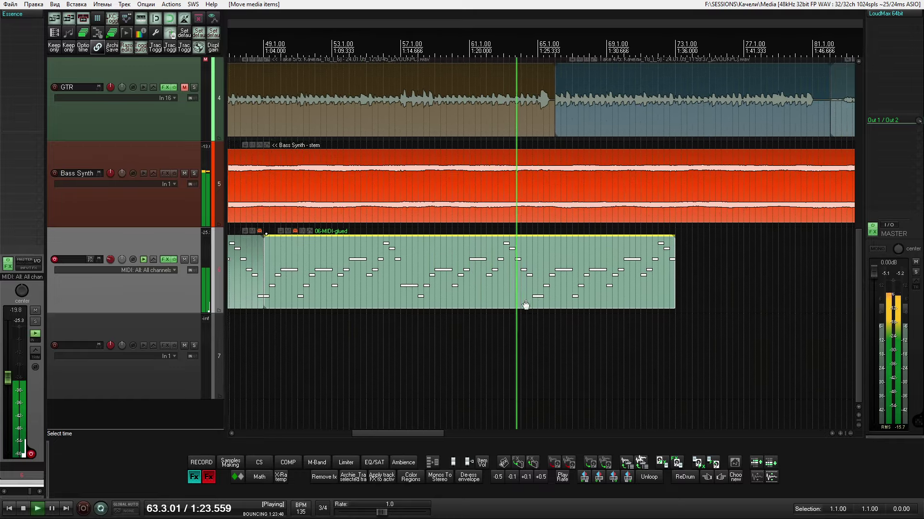
scroll(481, 294, up, 3)
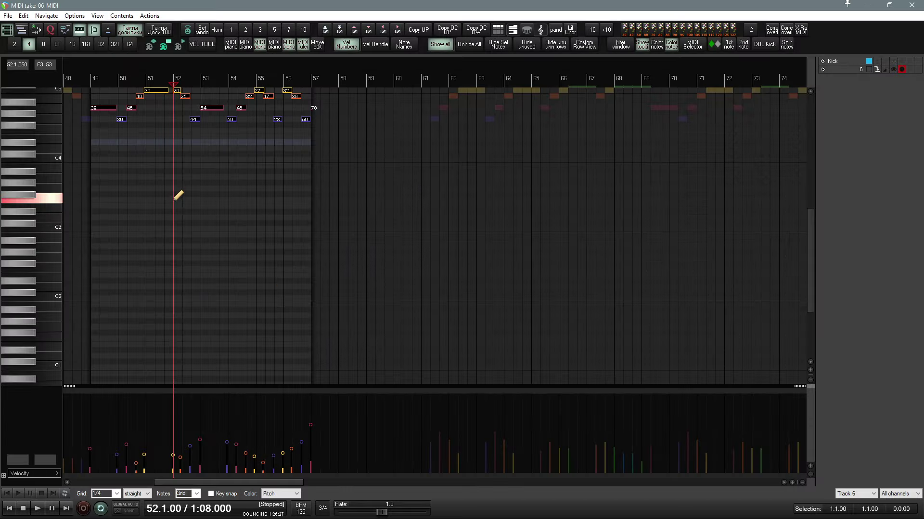
- Quantize the notes of the track 6 MIDI item covering bars 49 to 57
scroll(175, 196, up, 3)
key(q)
key(Return)
- Adjust the note ends from bar 49 to bar 52 so each note ends exactly where the following one starts
scroll(115, 181, up, 5)
drag(223, 184, 281, 192)
click(345, 206)
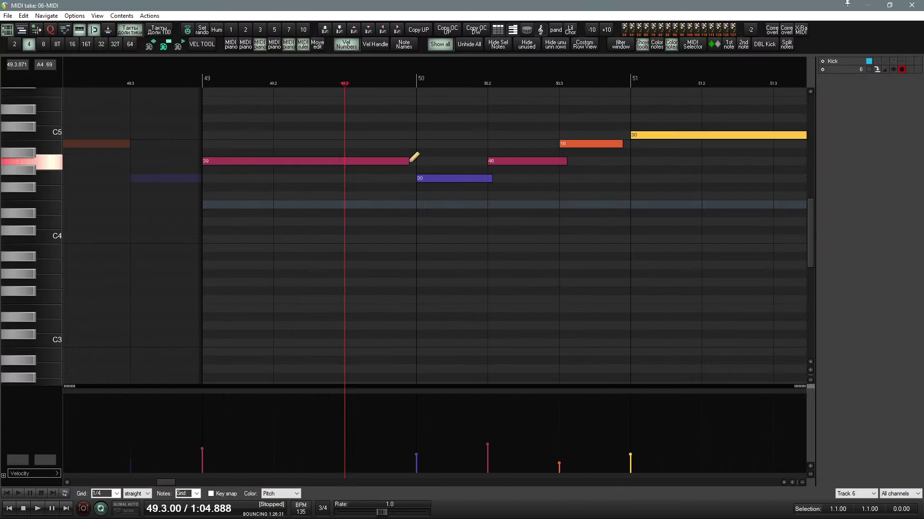
drag(409, 159, 416, 160)
drag(491, 178, 426, 219)
drag(481, 147, 476, 146)
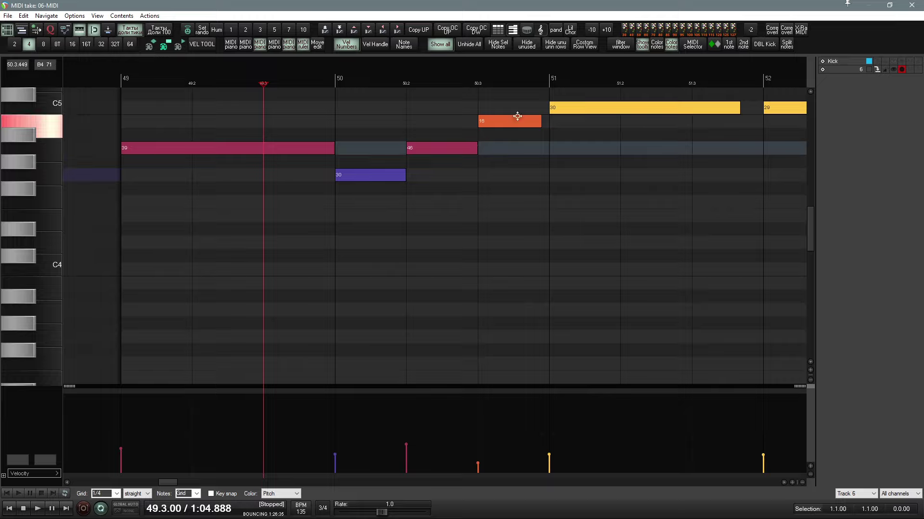
drag(538, 122, 549, 122)
drag(683, 161, 445, 228)
drag(498, 174, 525, 174)
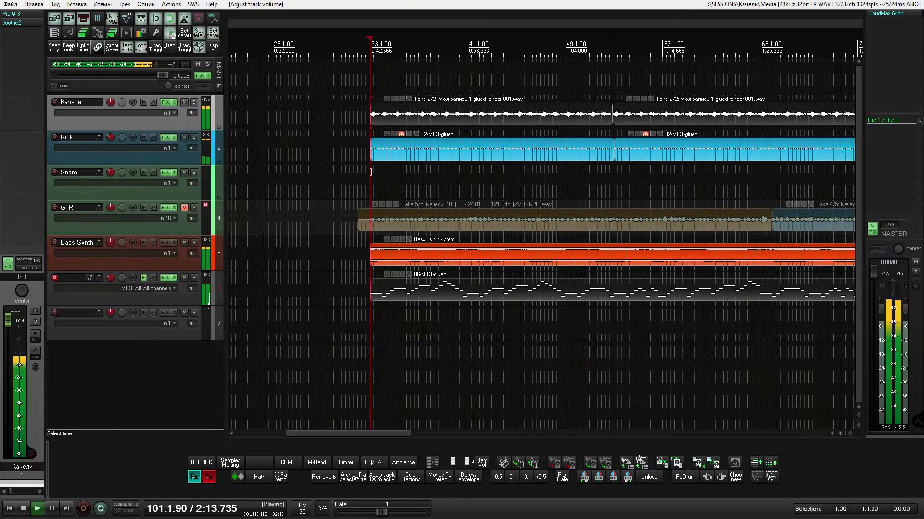
- Cut the Kick MIDI item after its first beat and remove the section from 33.2 to 34.1
scroll(370, 172, up, 6)
key(s)
key(a)
click(242, 179)
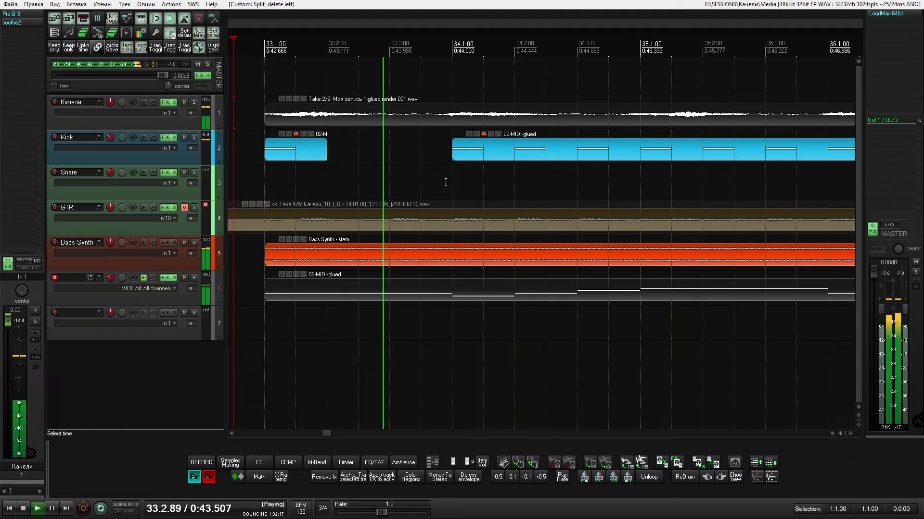
- Remove the Kick section from 34.2 to 35.1 and move the isolated one-beat item at bar 34 to the Snare track
key(s)
key(a)
drag(471, 151, 470, 186)
key(space)
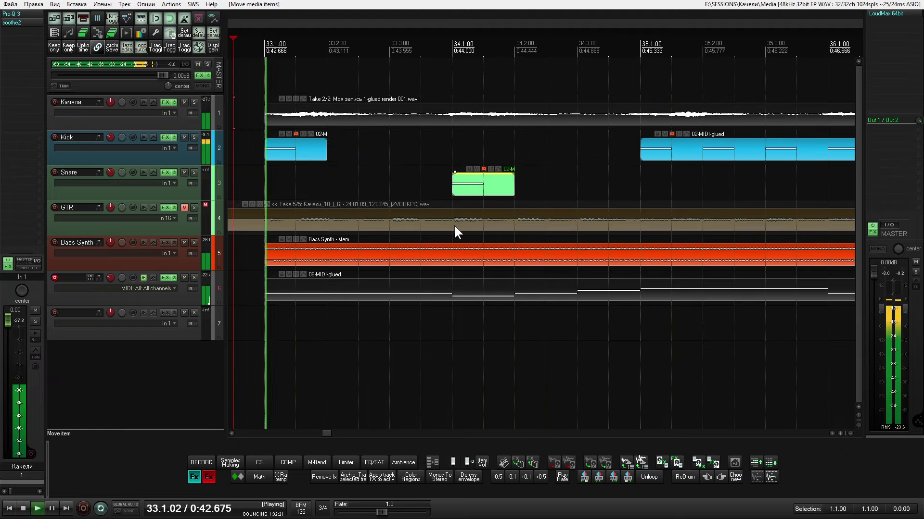
scroll(456, 221, down, 4)
- Set the pitch of the notes in the Snare item at bar 34 to note 38
key(space)
double_click(443, 187)
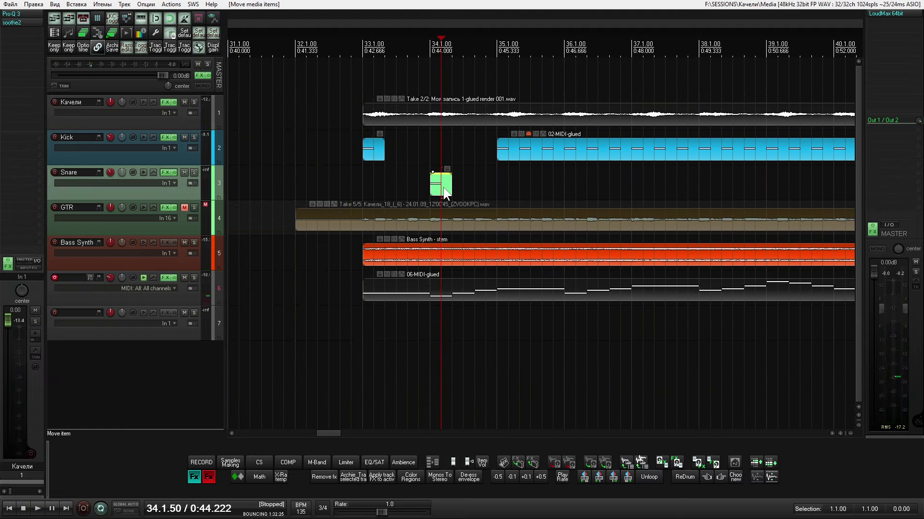
key(ctrl+a)
key(ctrl+F2)
click(458, 235)
text(38)
key(Return)
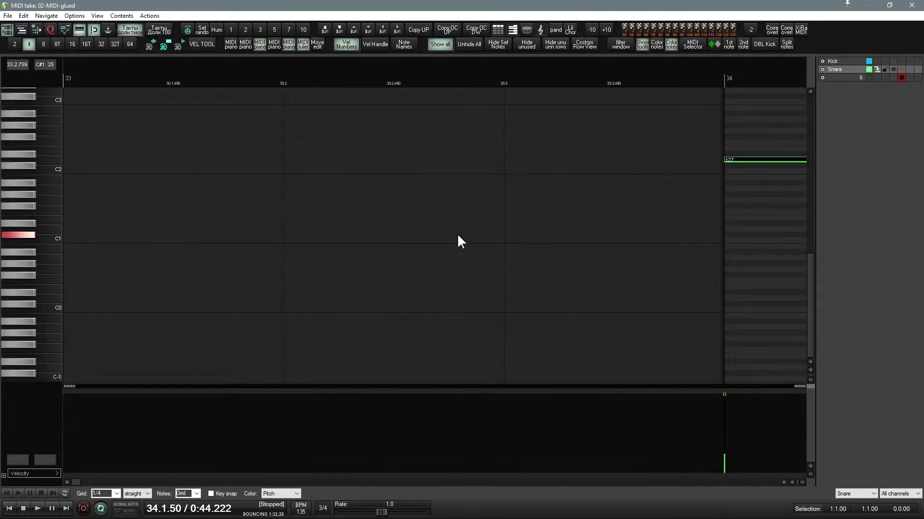
key(Escape)
- Trim the Kick part to a half-beat hit at bar 35, removing the rest up to bar 36, and play it back
key(space)
click(353, 187)
scroll(359, 189, right, 2)
scroll(395, 200, right, 2)
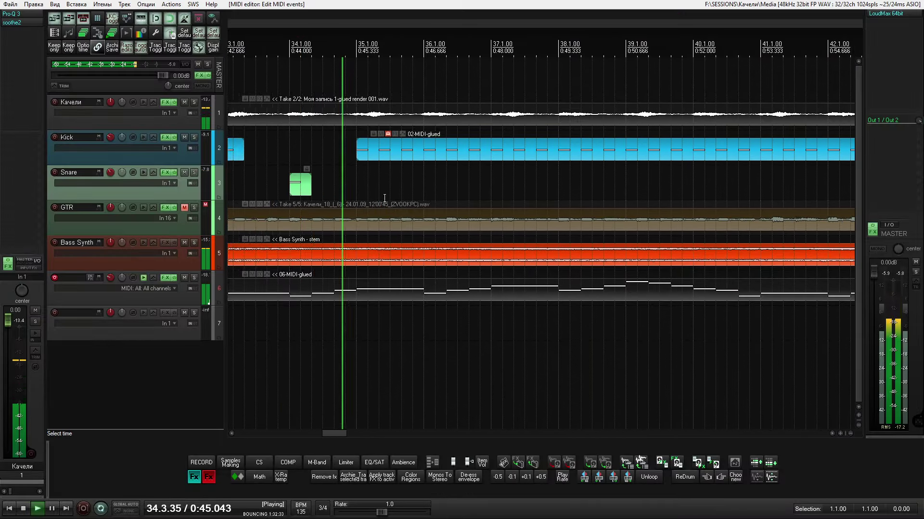
scroll(389, 183, left, 2)
scroll(402, 158, up, 3)
key(space)
key(s)
key(a)
scroll(554, 150, down, 3)
click(348, 186)
key(space)
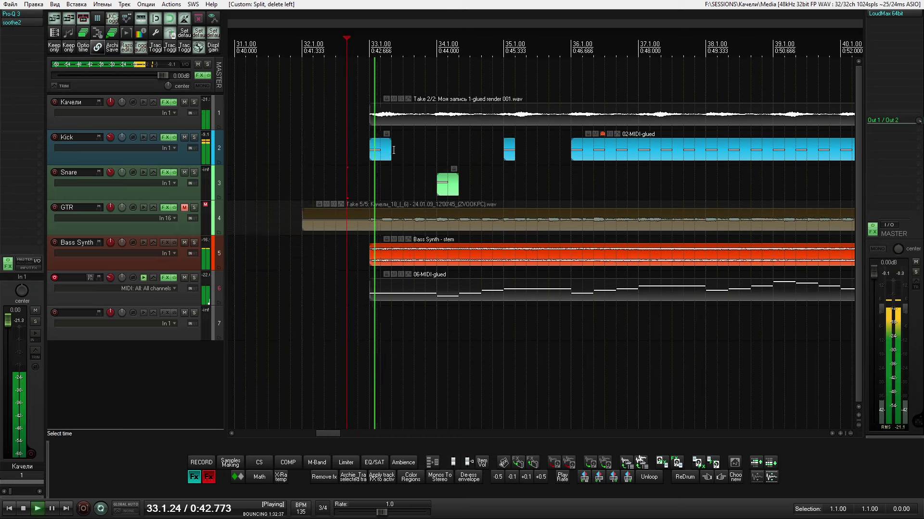
- Shorten the first kick and the snare item to half a beat and copy the bar 35 kick to 34.3
drag(391, 152, 381, 152)
drag(457, 187, 447, 187)
scroll(501, 151, up, 3)
key(space)
drag(515, 151, 475, 153)
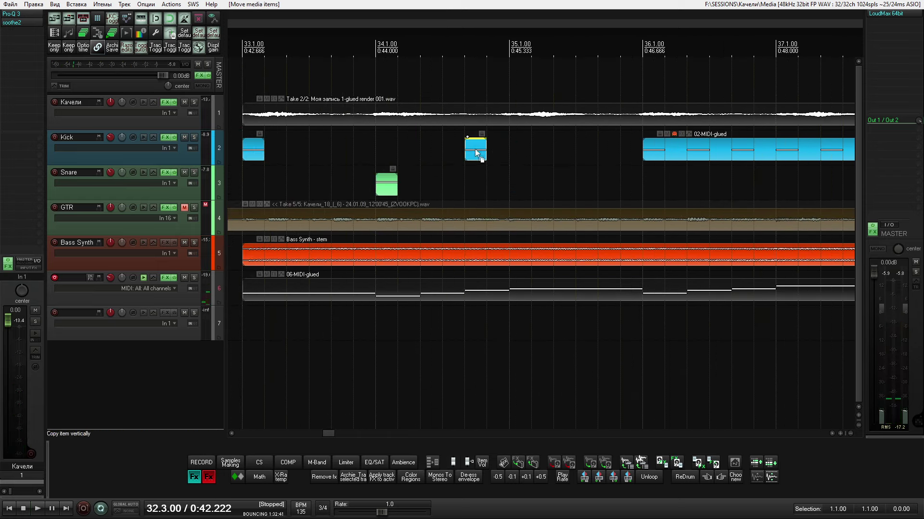
- Play back the drum pattern and copy the Snare hit from bar 34 to bar 36
key(space)
scroll(389, 155, down, 3)
click(281, 154)
scroll(370, 178, right, 2)
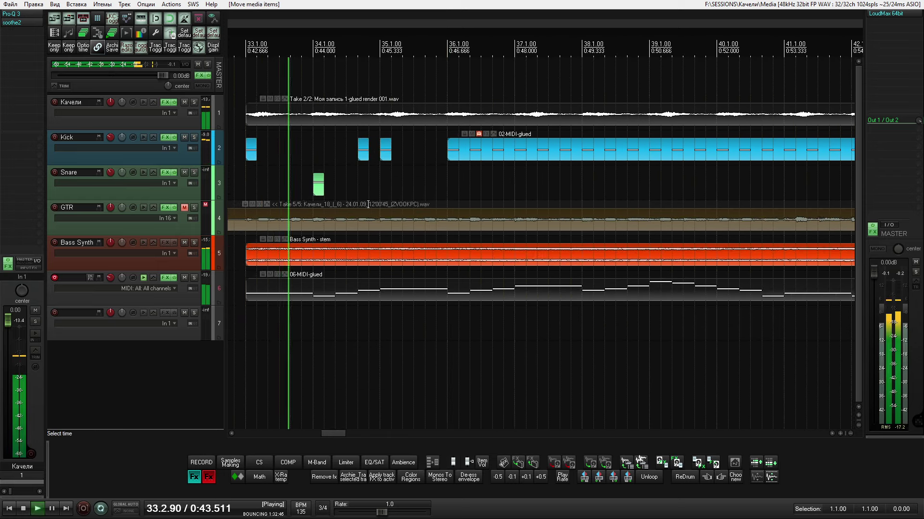
scroll(392, 183, right, 1)
scroll(386, 169, up, 2)
scroll(453, 165, down, 2)
click(313, 188)
key(space)
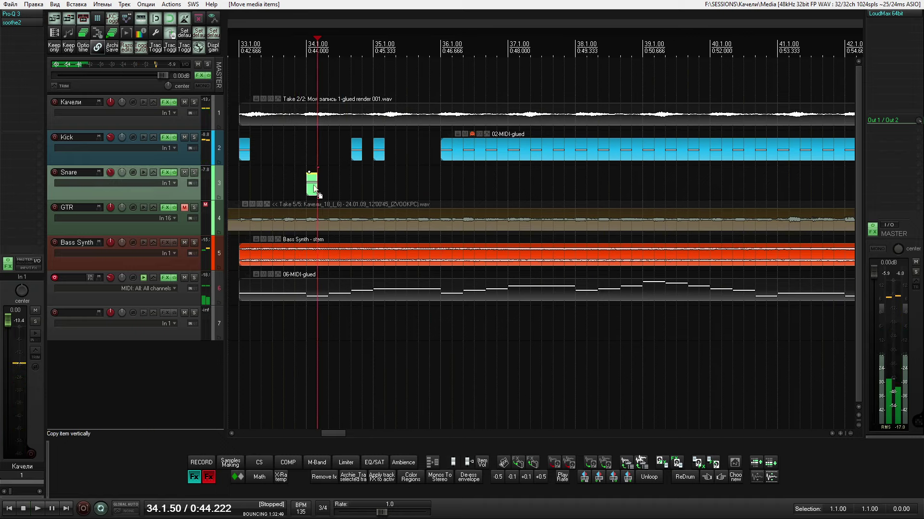
drag(322, 186, 447, 185)
- Delete all remaining Kick MIDI items from bar 36 onward, keeping only the three separate hits
scroll(464, 152, down, 2)
click(465, 152)
key(Delete)
click(363, 145)
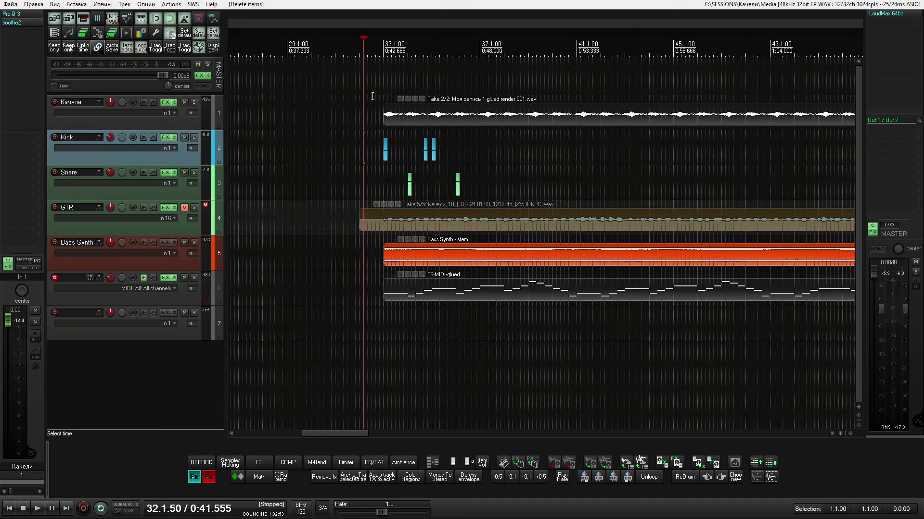
scroll(446, 126, down, 7)
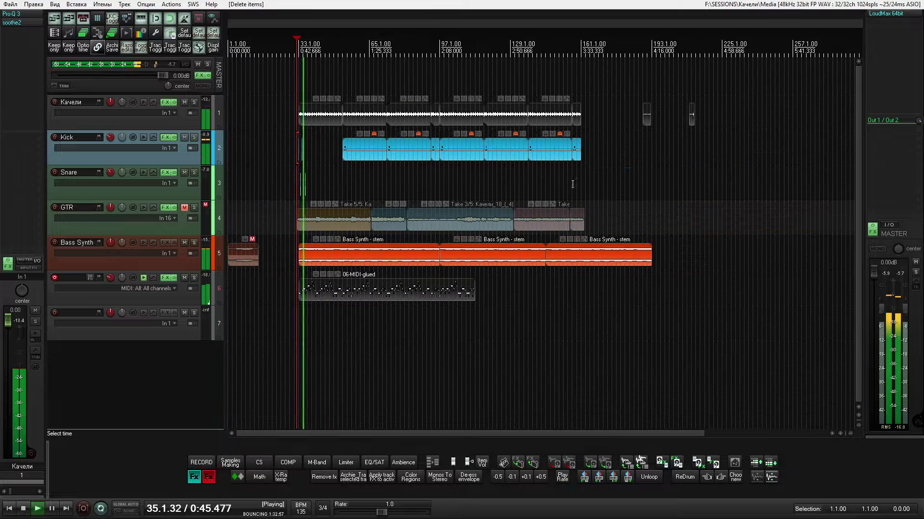
key(Delete)
scroll(426, 188, up, 10)
scroll(393, 155, down, 3)
key(space)
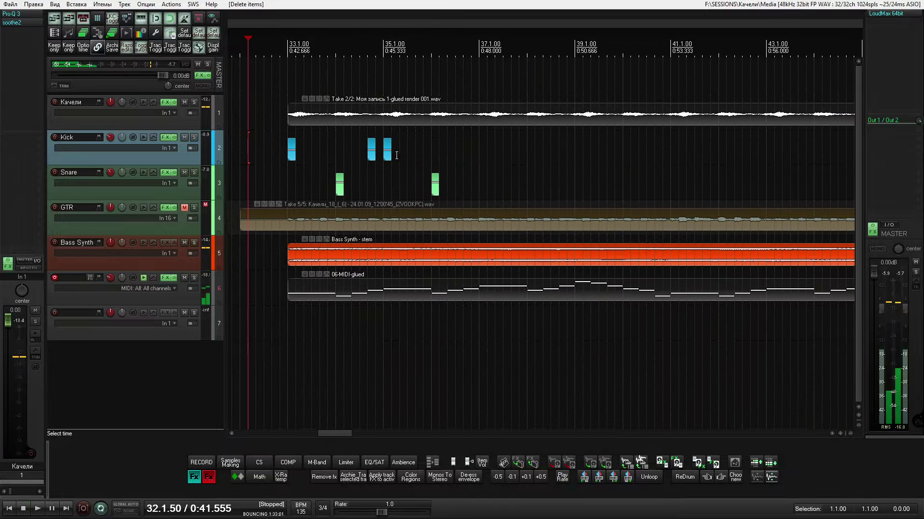
- Compare the playback with the GTR track unmuted and muted, leaving it muted
click(183, 209)
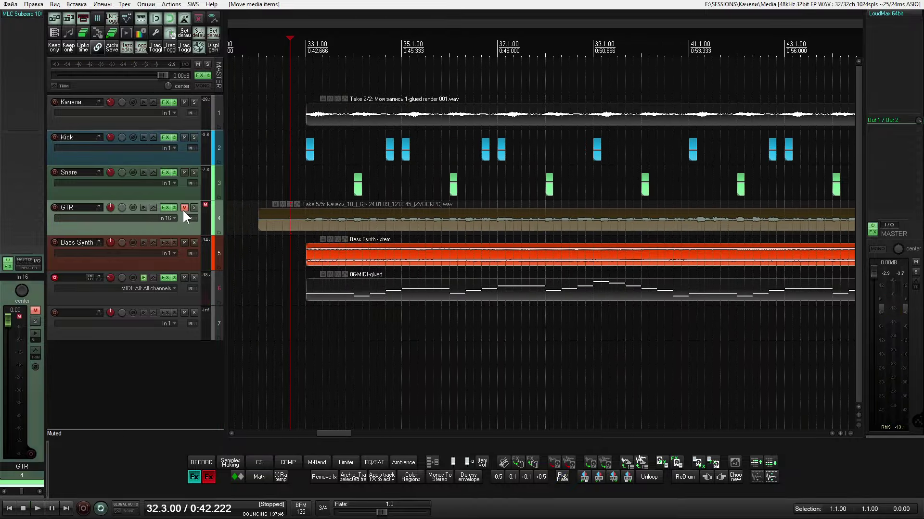
click(185, 208)
key(space)
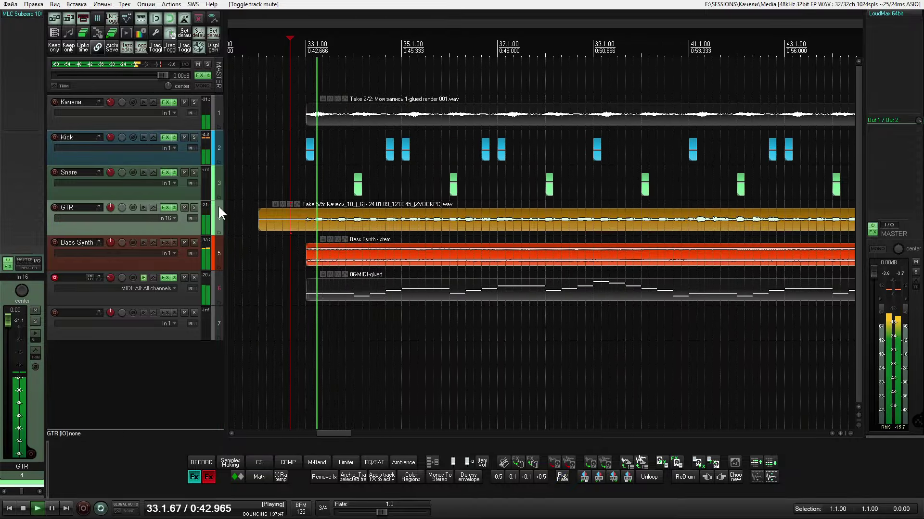
click(184, 207)
scroll(323, 285, down, 4)
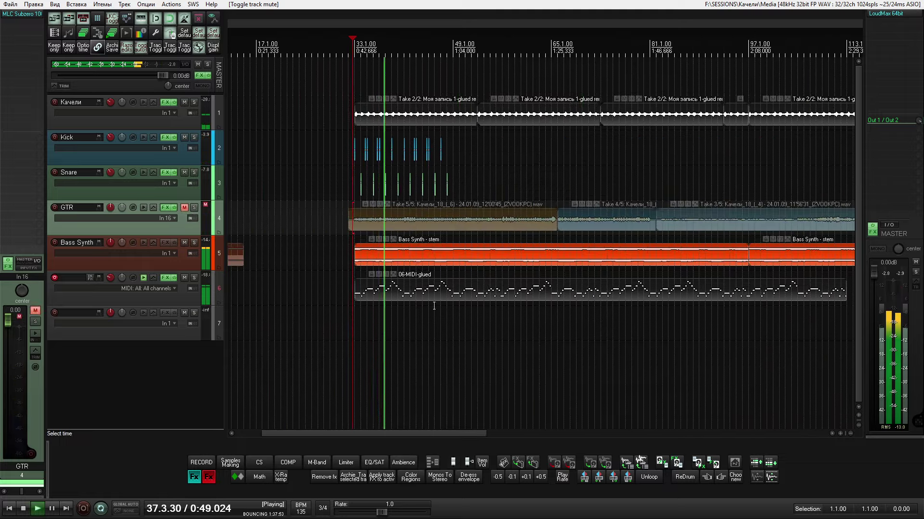
- Insert a new track below track 6 and copy the glued synth MIDI item onto it at the same position
scroll(434, 305, right, 1)
click(180, 300)
key(ctrl+t)
ctrl+drag(414, 292, 420, 326)
scroll(420, 325, down, 2)
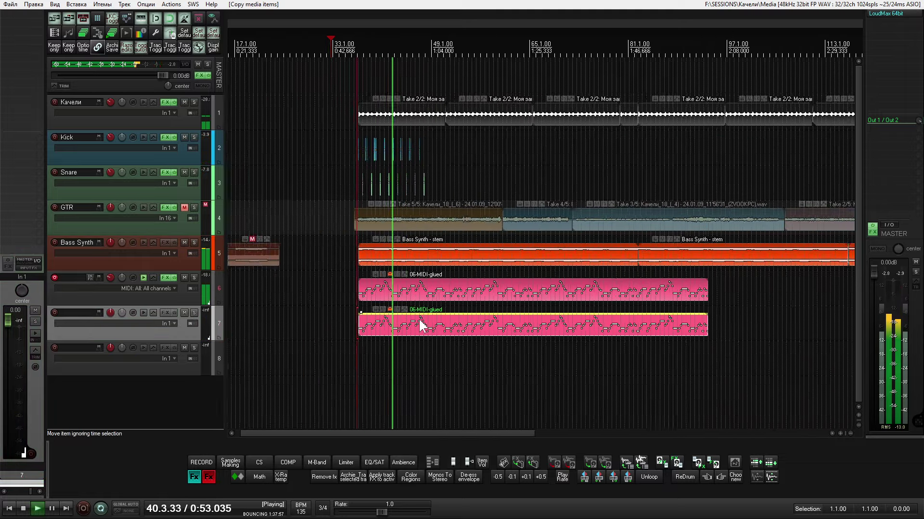
key(space)
scroll(420, 325, down, 2)
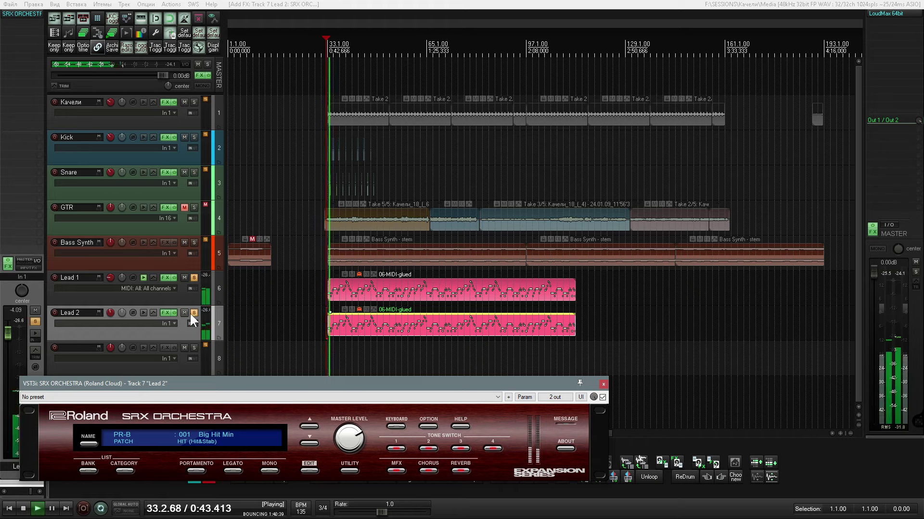
- Solo only Lead 2, load the SRX Orchestra patch Legato Vlns from bank PR-A and set its master level to 112
click(194, 313)
click(81, 442)
mouse_move(101, 281)
click(178, 184)
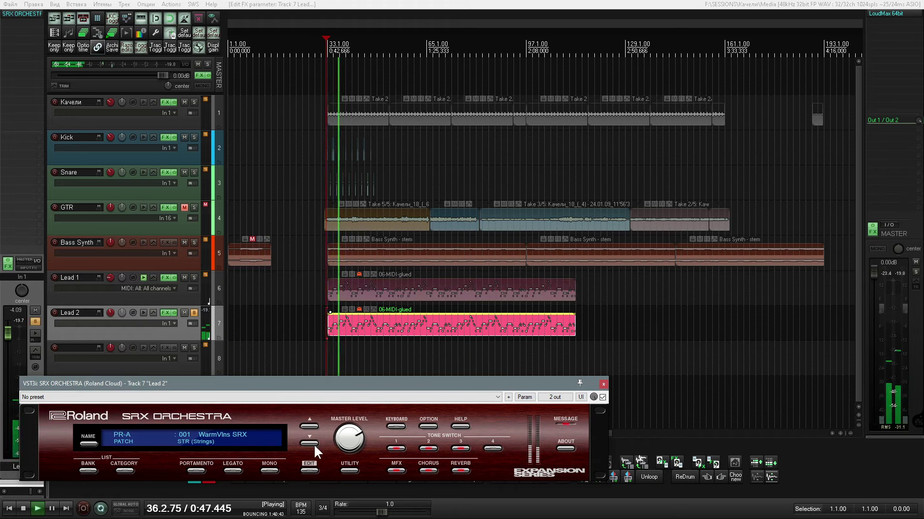
click(309, 443)
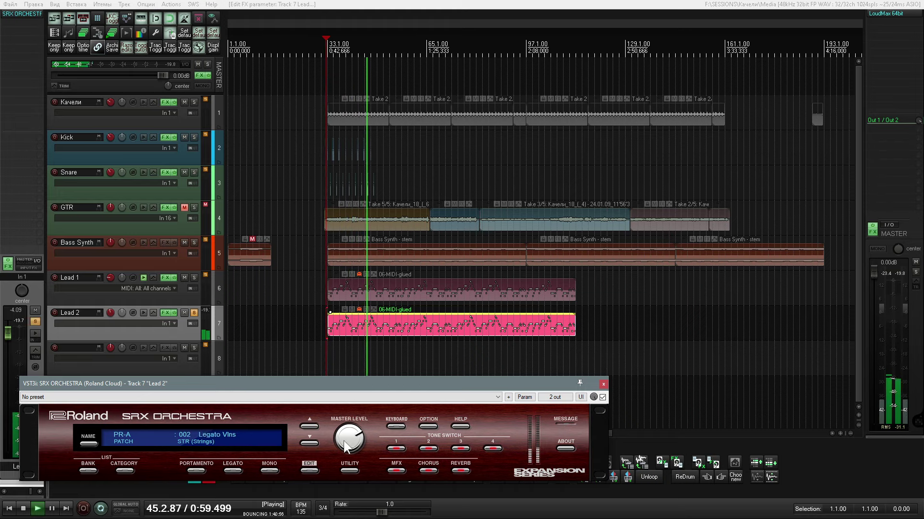
mouse_move(346, 441)
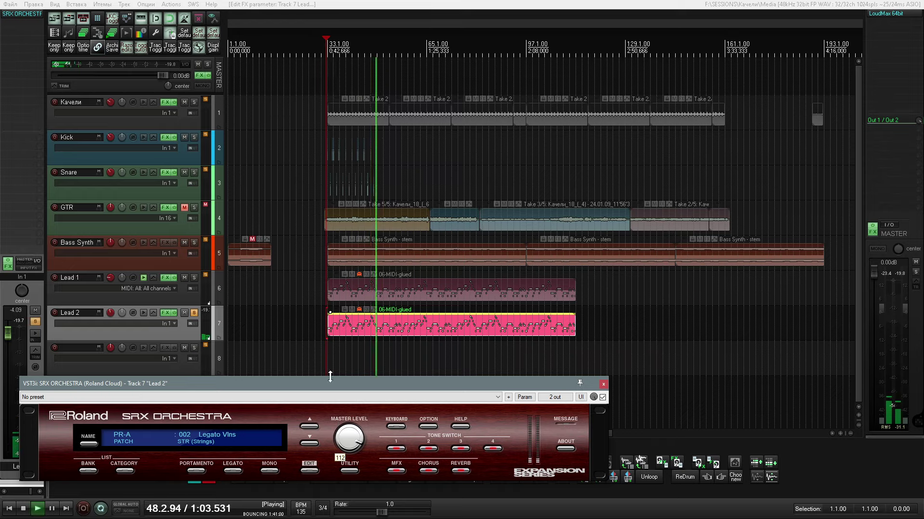
- Raise the velocities of all notes in the Lead 2 MIDI item by about 67
double_click(353, 325)
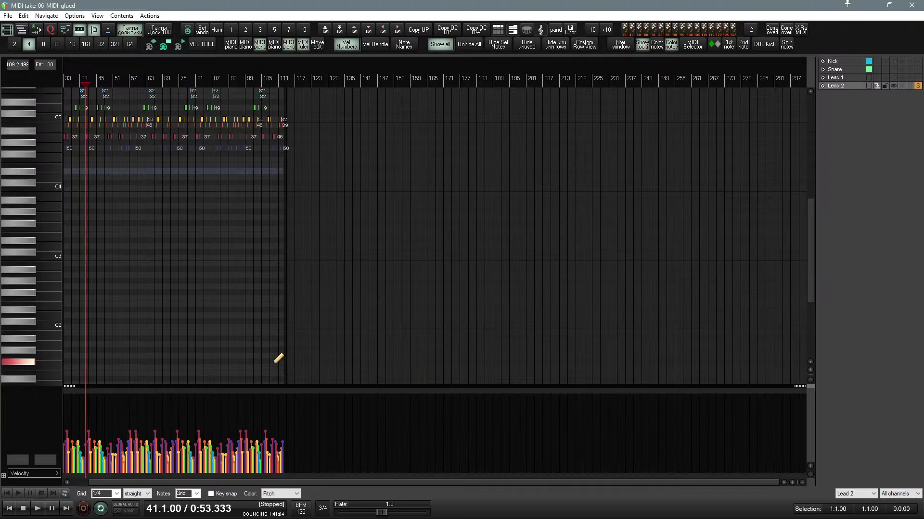
drag(179, 450, 182, 407)
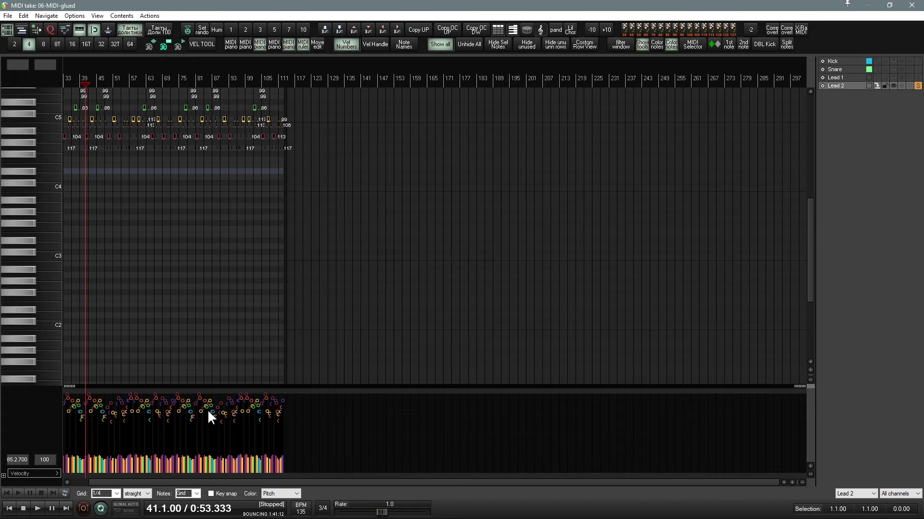
- Return to the arrangement and play the soloed Lead 2 part from just before bar 33, then stop playback
key(KP_Subtract)
key(Escape)
scroll(305, 362, up, 3)
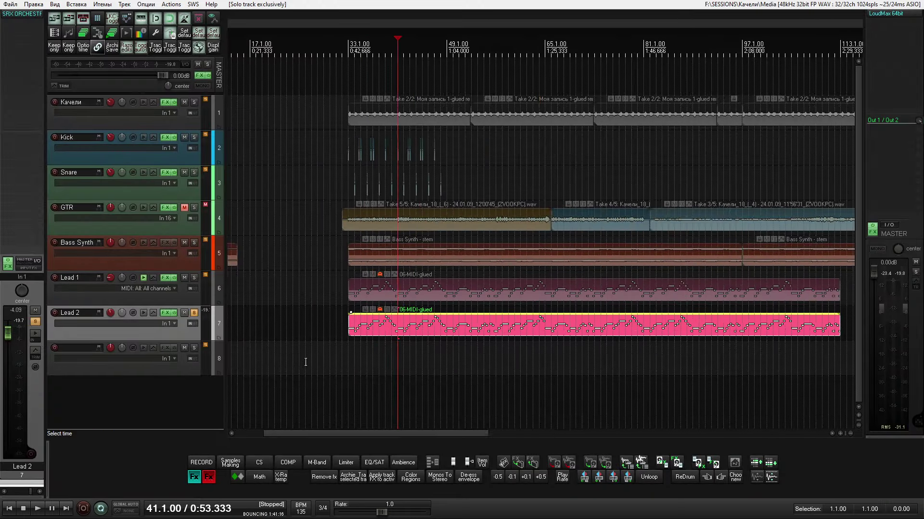
click(357, 355)
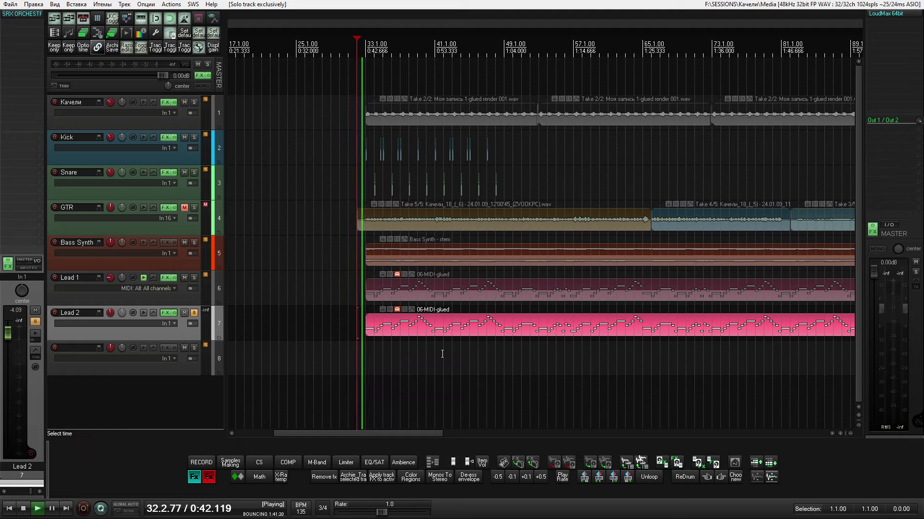
scroll(442, 354, right, 4)
scroll(332, 356, down, 1)
scroll(267, 348, up, 1)
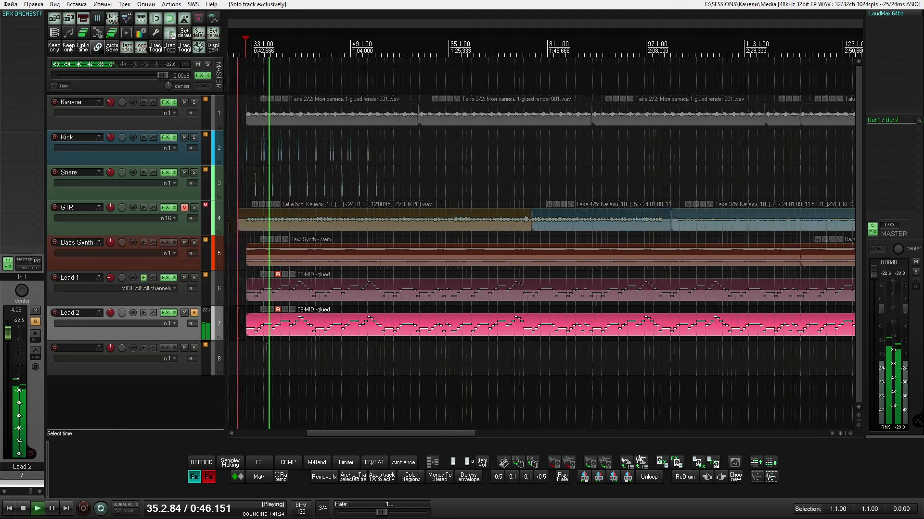
scroll(267, 347, up, 3)
scroll(332, 362, down, 3)
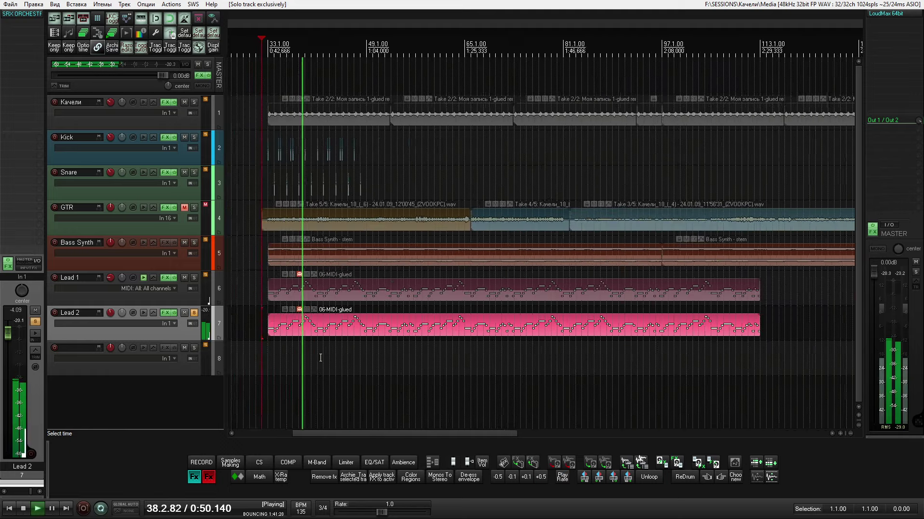
key(space)
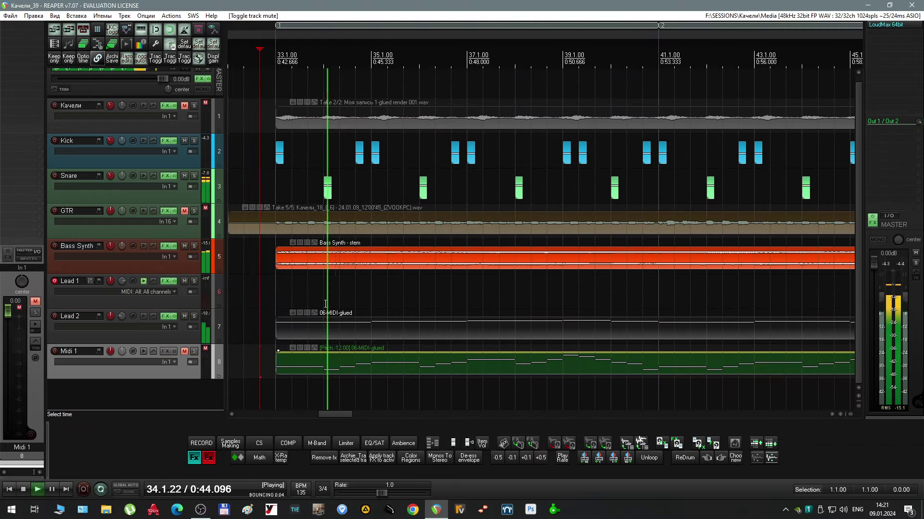
- Examine the notes and pitch bends in the Lead 2 MIDI item while the arrangement plays
scroll(315, 347, down, 3)
scroll(319, 390, up, 3)
scroll(423, 336, down, 7)
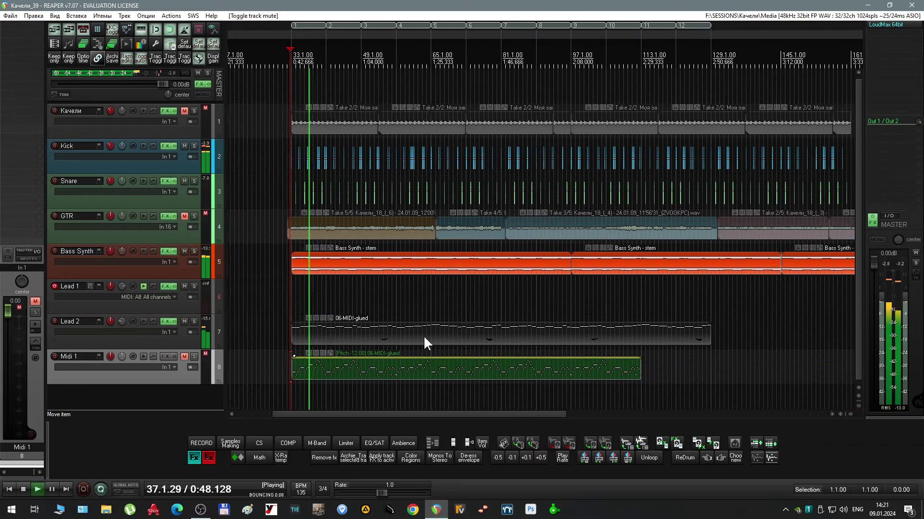
scroll(181, 339, up, 2)
double_click(289, 335)
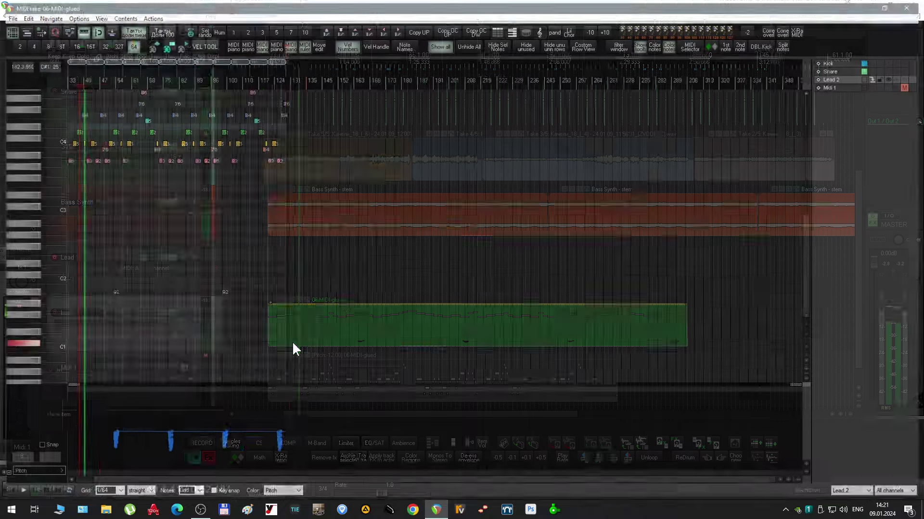
scroll(351, 250, down, 2)
scroll(350, 260, right, 2)
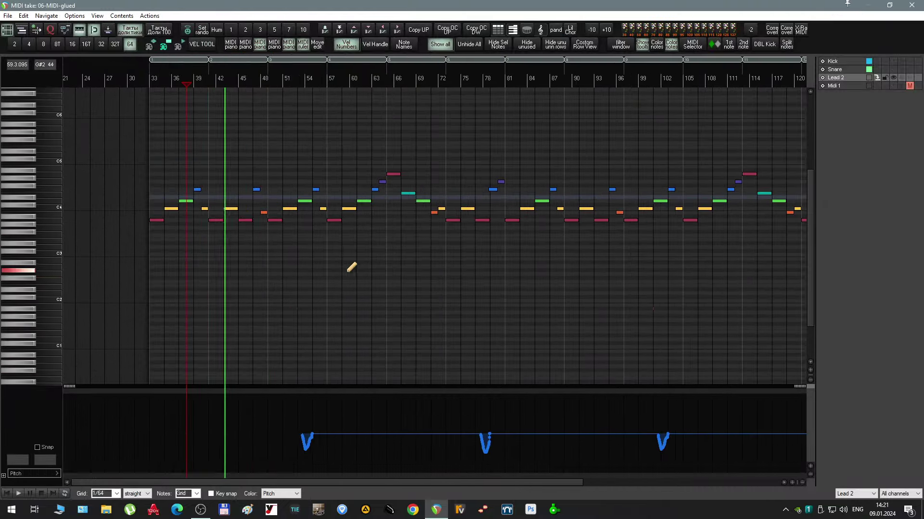
scroll(277, 276, up, 3)
key(Escape)
scroll(276, 274, down, 3)
scroll(288, 272, up, 5)
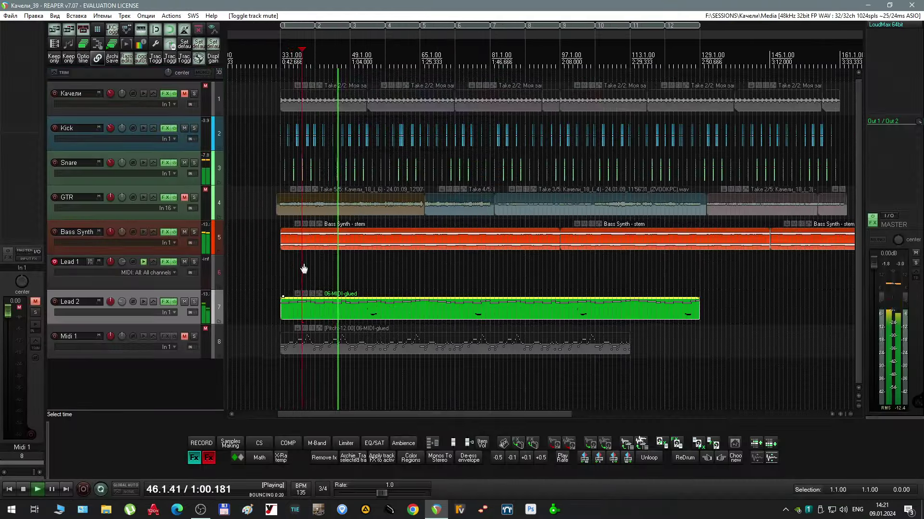
scroll(354, 298, down, 3)
drag(359, 305, 323, 309)
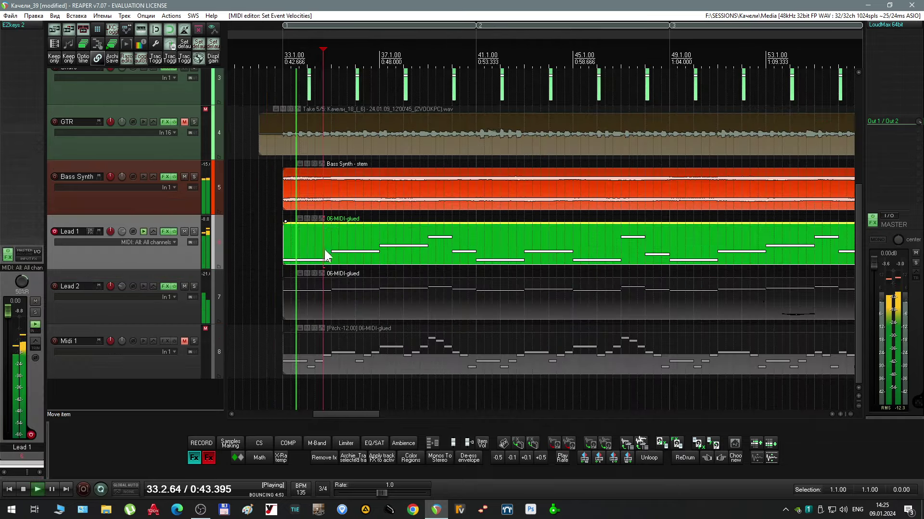
- Open the Lead 1 MIDI item and lower the note at bar 37 five semitones to A1
double_click(324, 247)
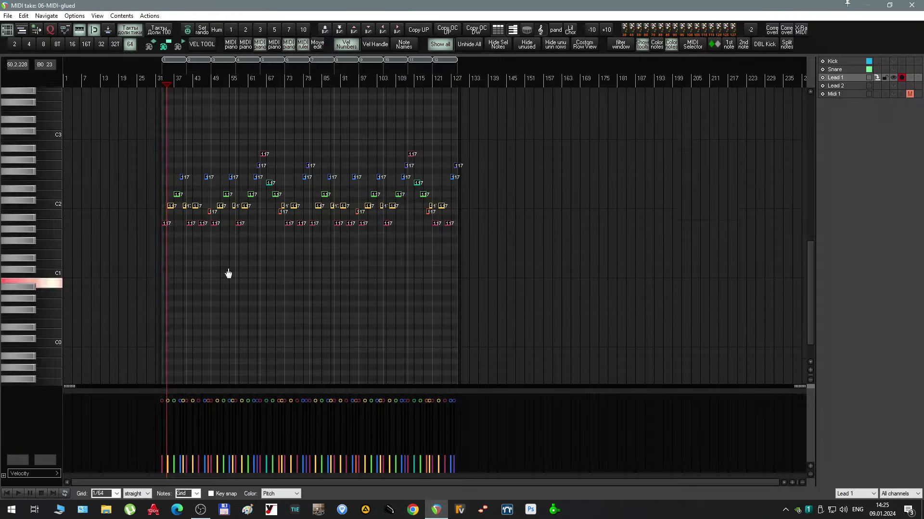
drag(283, 199, 296, 231)
key(Down)
key(Down)
key(Down)
key(Down)
key(Down)
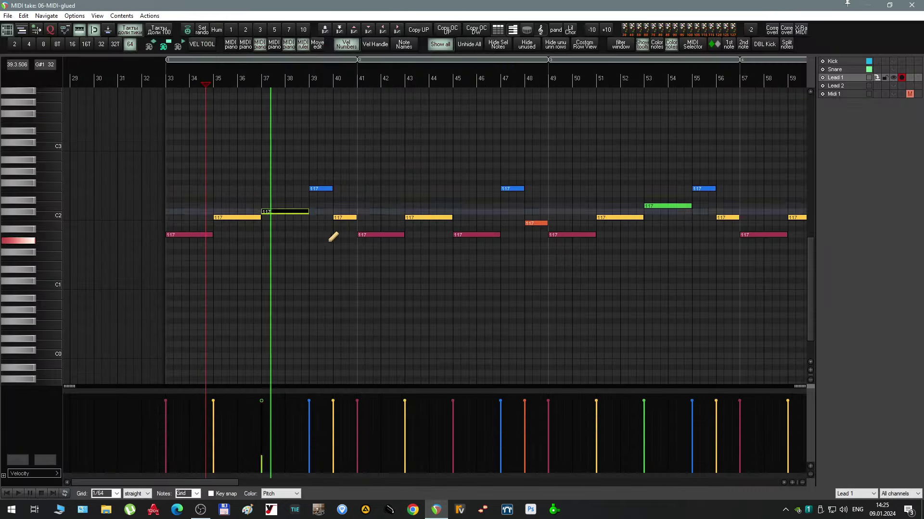
- Lower the Lead 1 note at bar 39 by three semitones
scroll(337, 206, up, 4)
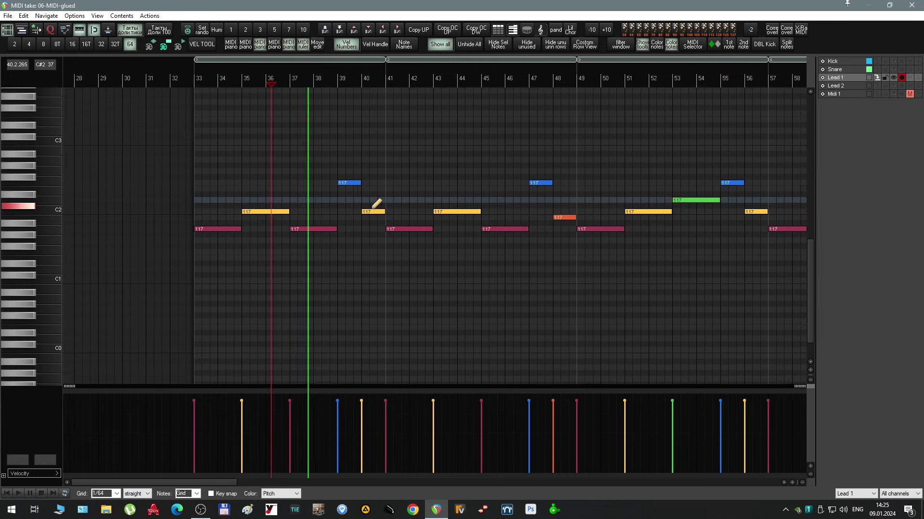
scroll(336, 204, right, 1)
click(293, 184)
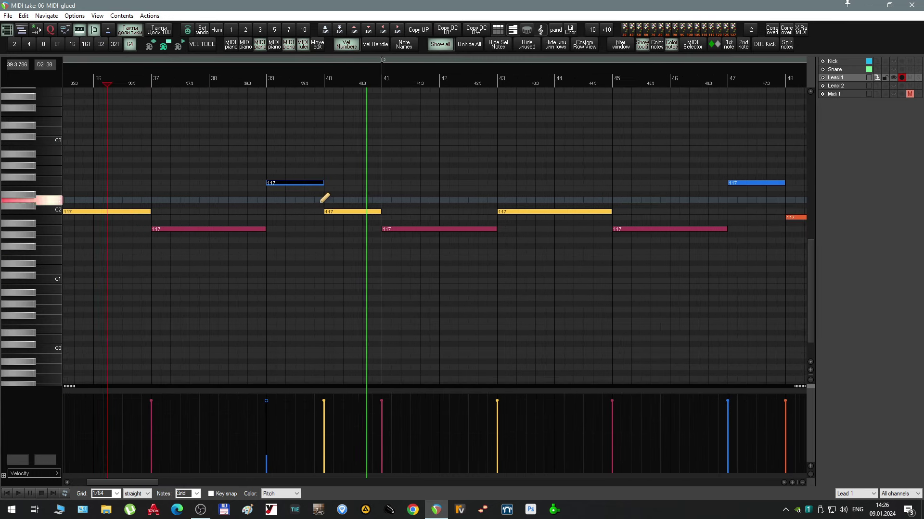
key(space)
key(Down)
key(Down)
key(Down)
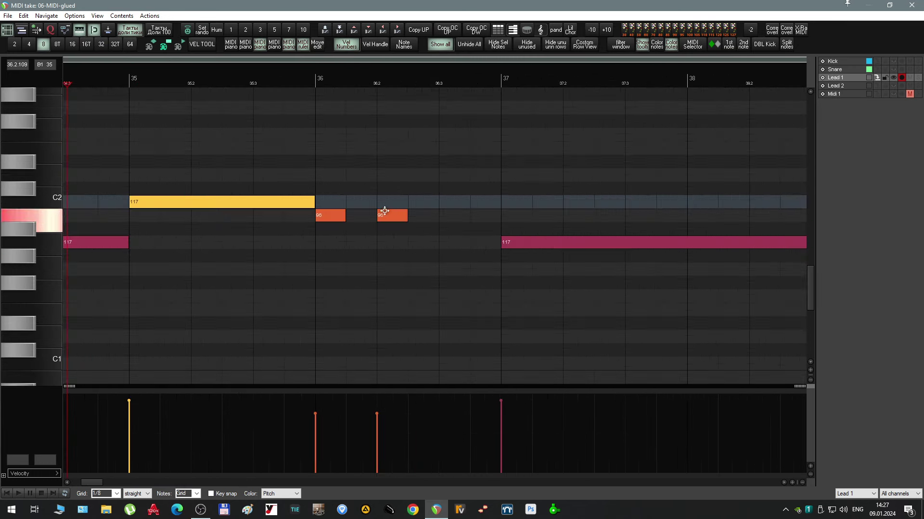
- Form a run of three beat-long notes B1, C2 and B1 across bar 36 of Lead 1 and play it back
click(381, 212)
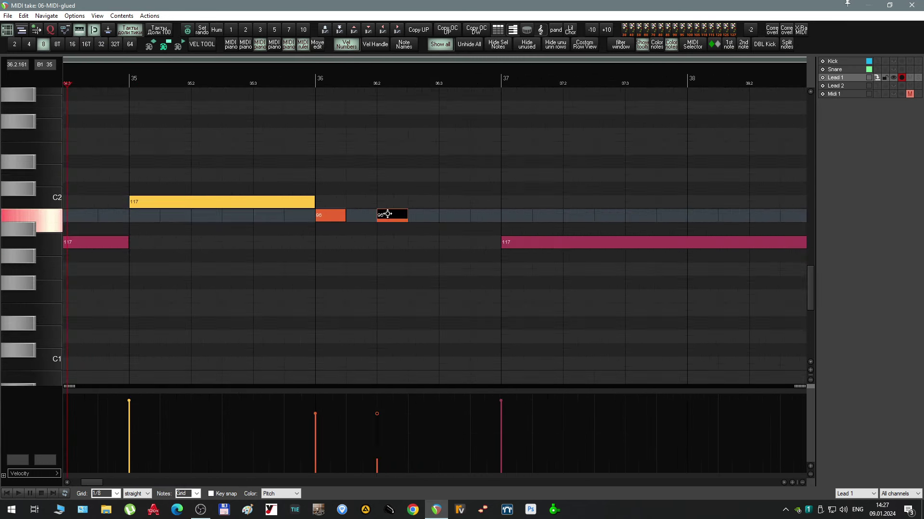
key(Up)
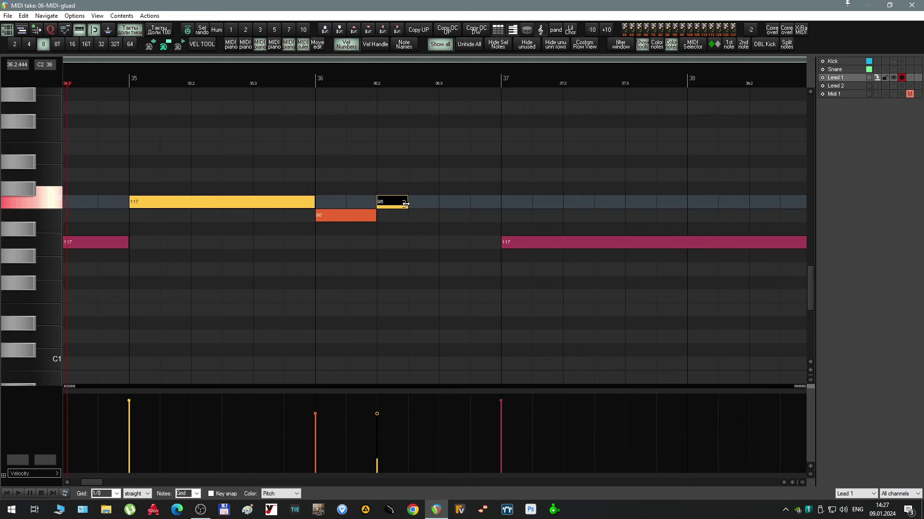
drag(446, 215, 472, 216)
click(263, 233)
key(space)
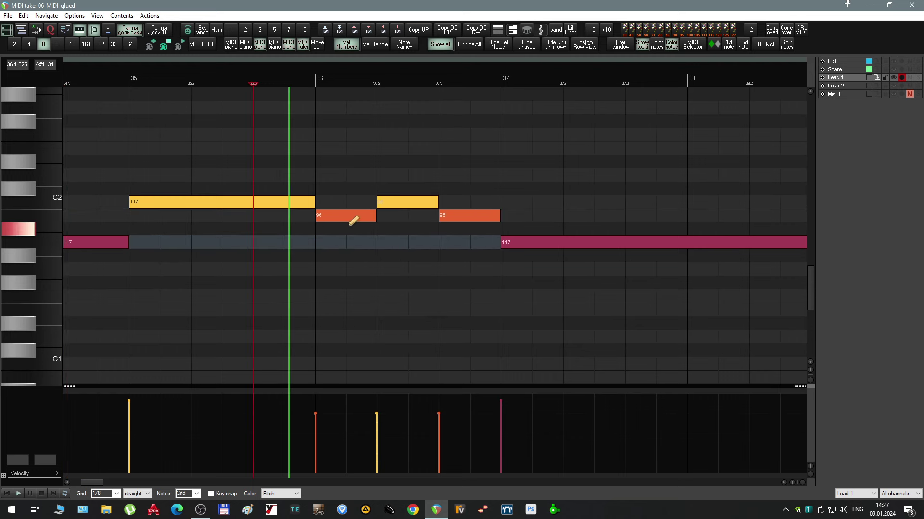
drag(333, 171, 486, 251)
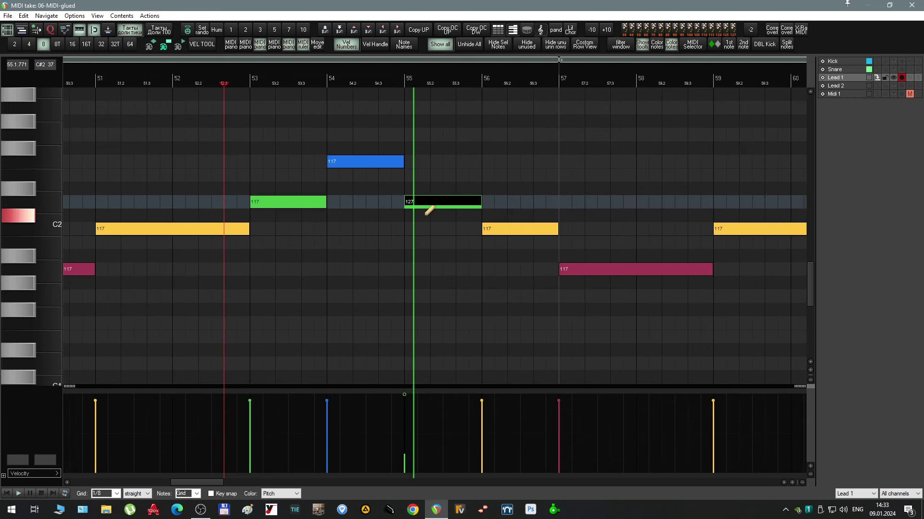
- Lower the Lead 1 note at bar 56 to B1 and the one at bar 55 to C2, and audition the passage
click(511, 245)
drag(428, 203, 421, 232)
click(239, 147)
key(space)
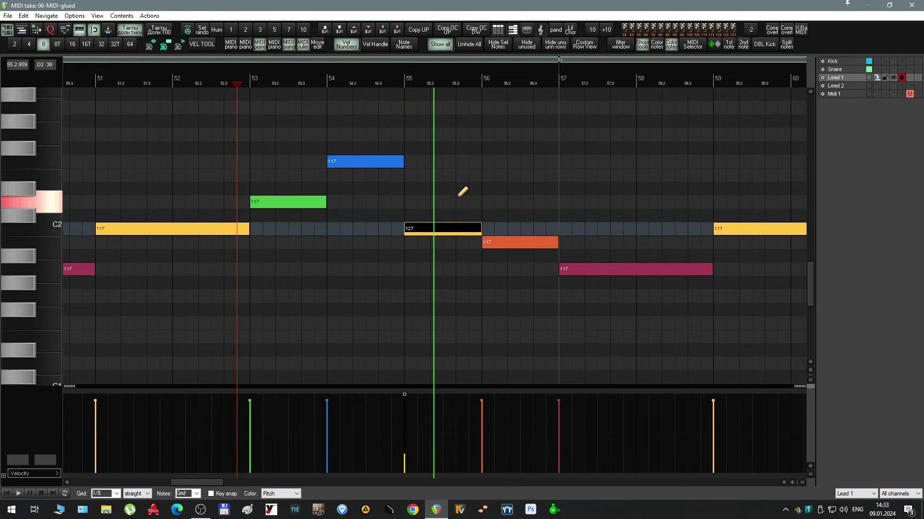
scroll(452, 205, left, 1)
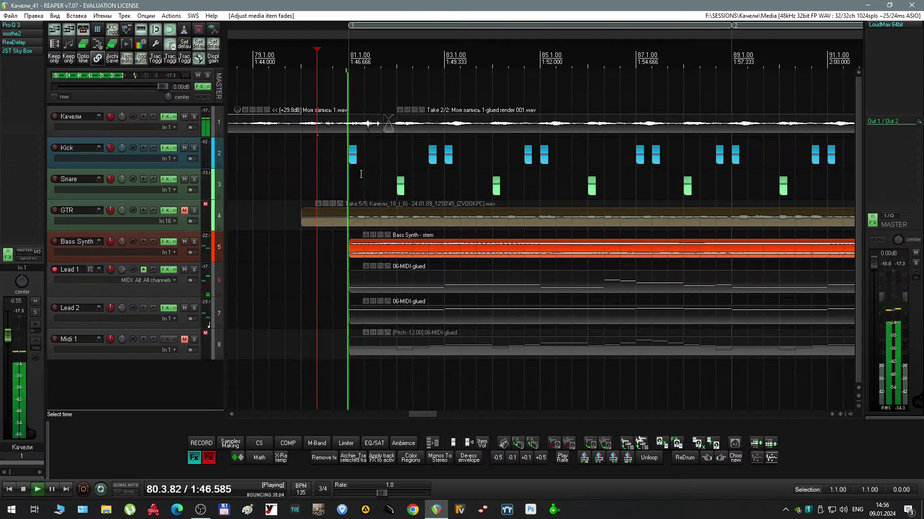
- Compare the playback with Bass Synth muted and unmuted, leaving it unmuted, and mute the Lead 2 track
scroll(361, 236, down, 2)
click(186, 241)
scroll(395, 254, right, 1)
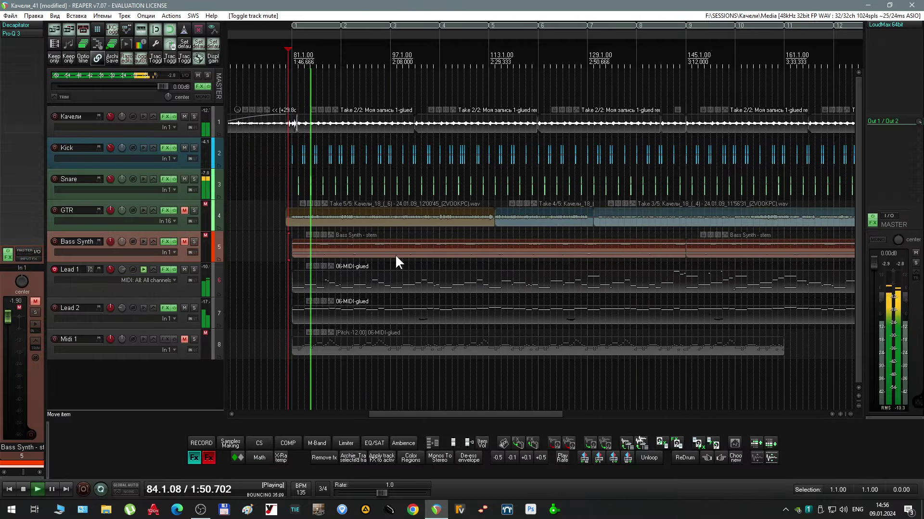
click(185, 240)
click(184, 308)
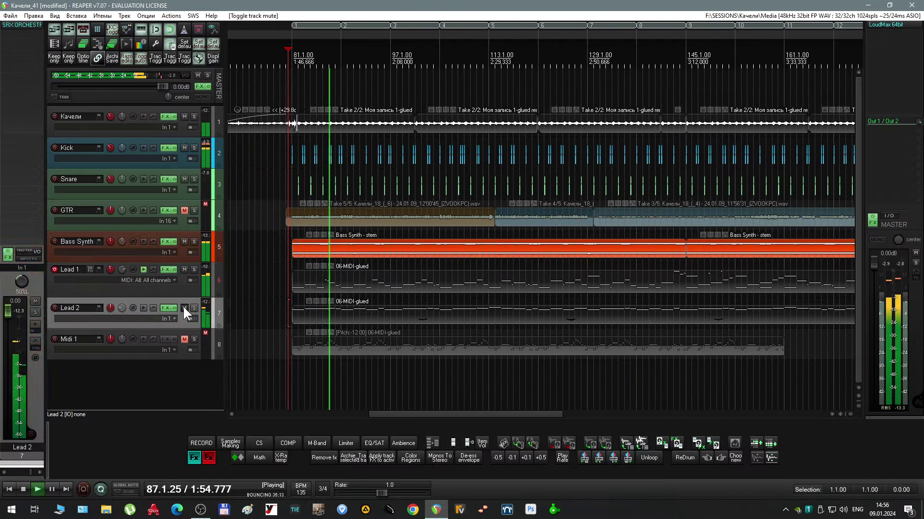
scroll(401, 303, down, 4)
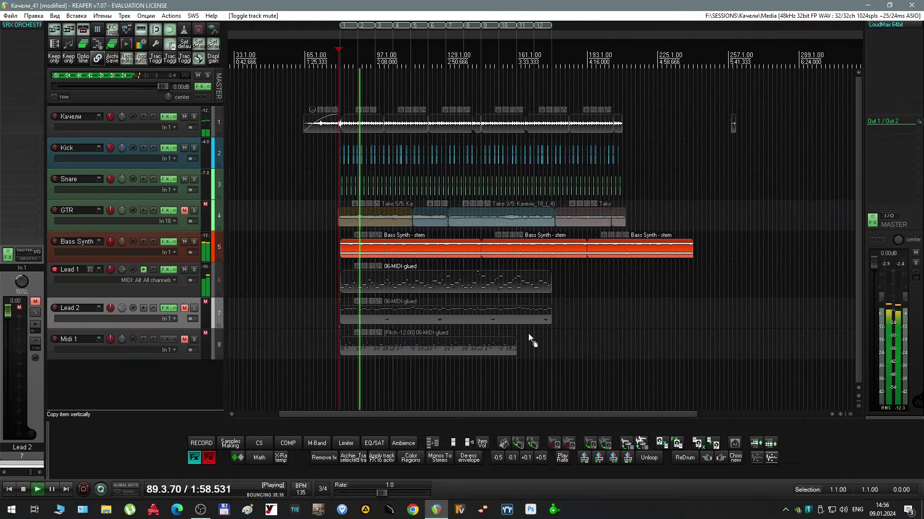
- Save the project as Качели_42 and duplicate the Lead 2 MIDI item directly after itself at bar 177
scroll(528, 333, right, 1)
key(ctrl+s)
click(416, 319)
key(ctrl+d)
scroll(539, 321, up, 4)
scroll(512, 319, up, 8)
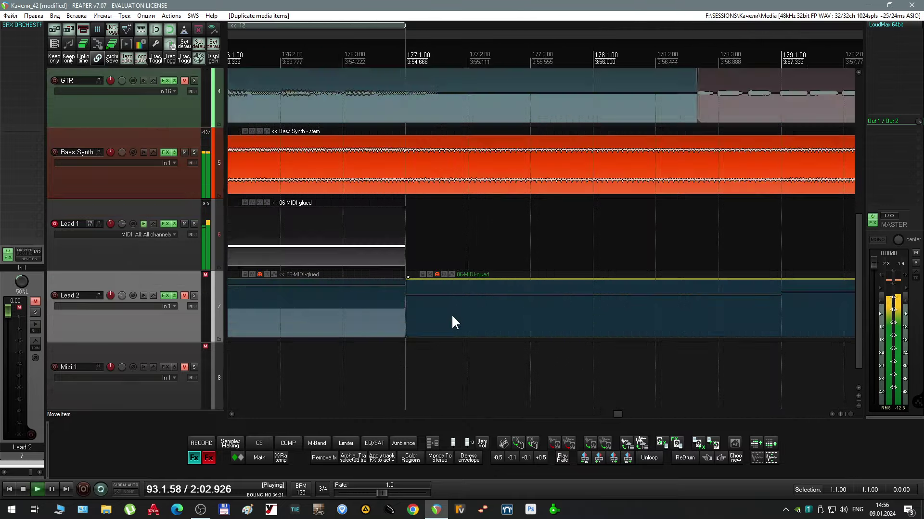
scroll(408, 317, down, 10)
drag(369, 294, 405, 297)
click(366, 253)
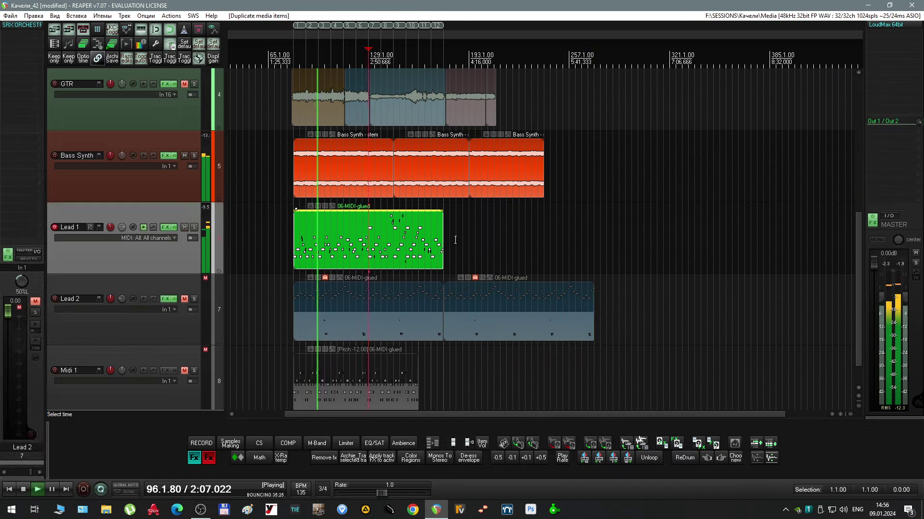
scroll(419, 259, down, 2)
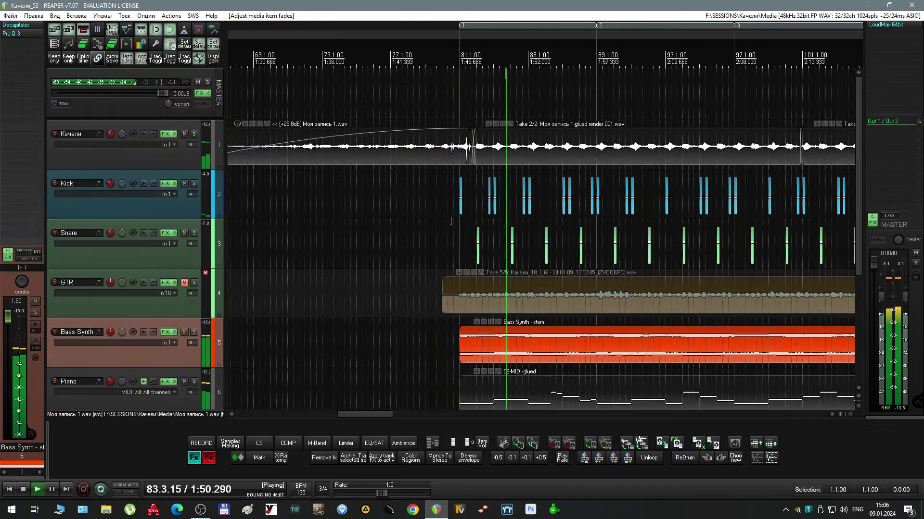
scroll(507, 210, down, 8)
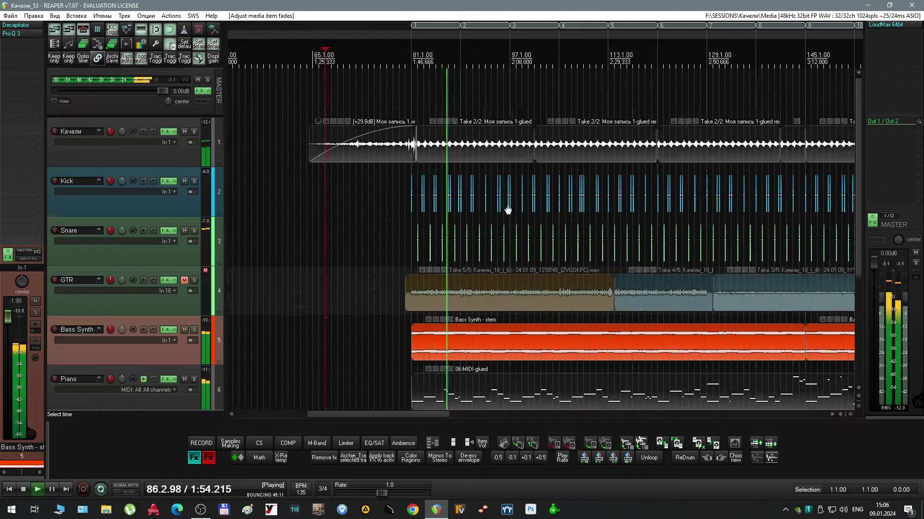
scroll(472, 223, up, 3)
scroll(416, 284, down, 2)
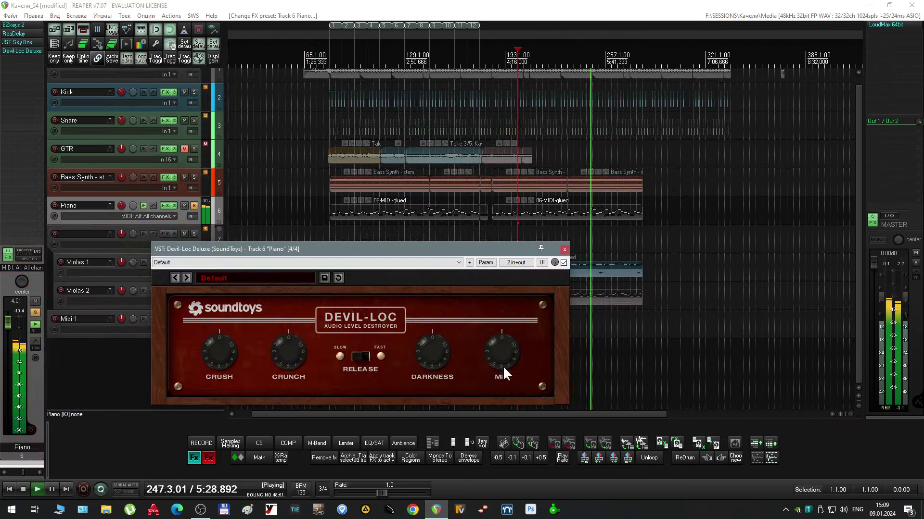
- Lower the Devil-Loc Deluxe mix on the Piano track and compare the sound with the plug-in bypassed and enabled
drag(503, 365, 503, 392)
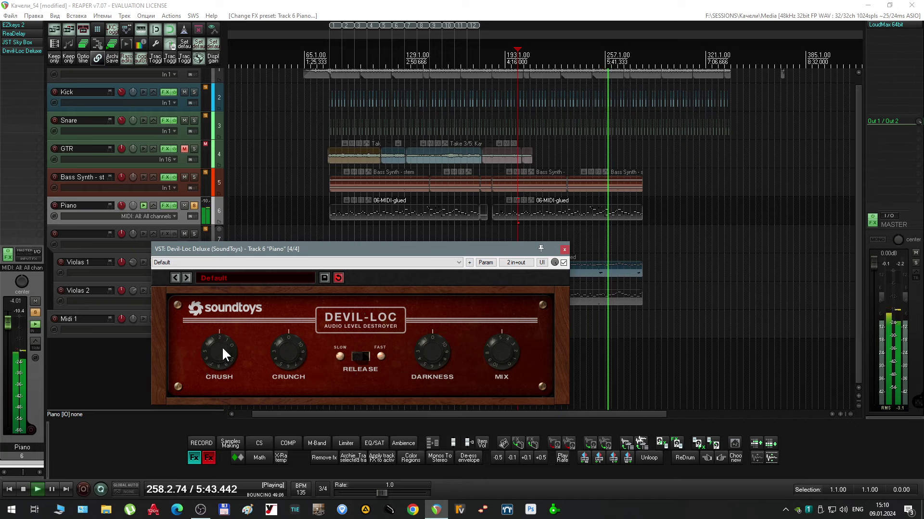
drag(311, 249, 357, 243)
click(610, 258)
click(610, 258)
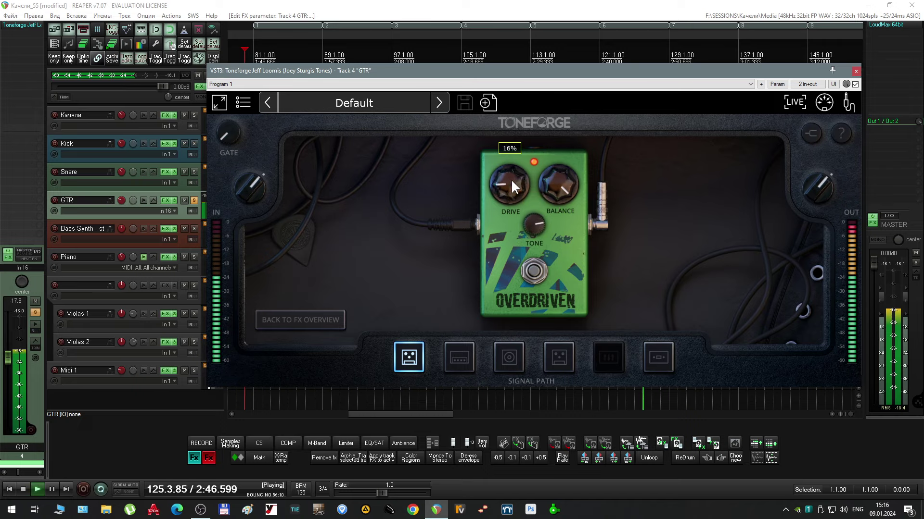
- Leave the Overdriven pedal view in the GTR track's Toneforge plug-in and open the second stage of the signal path
click(320, 326)
click(451, 364)
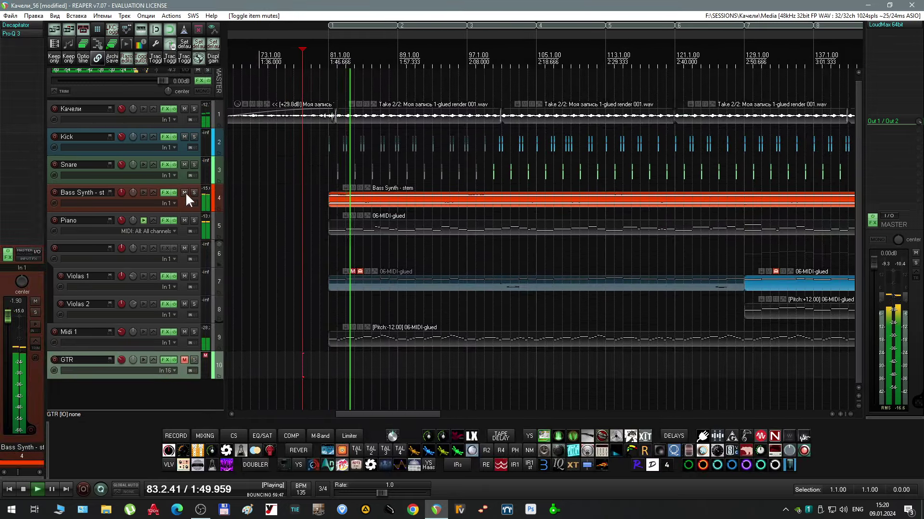
- Compare the playback with and without Bass Synth, leaving it audible, and select the muted kick and snare items from bar 81 to about bar 98
click(185, 192)
click(184, 193)
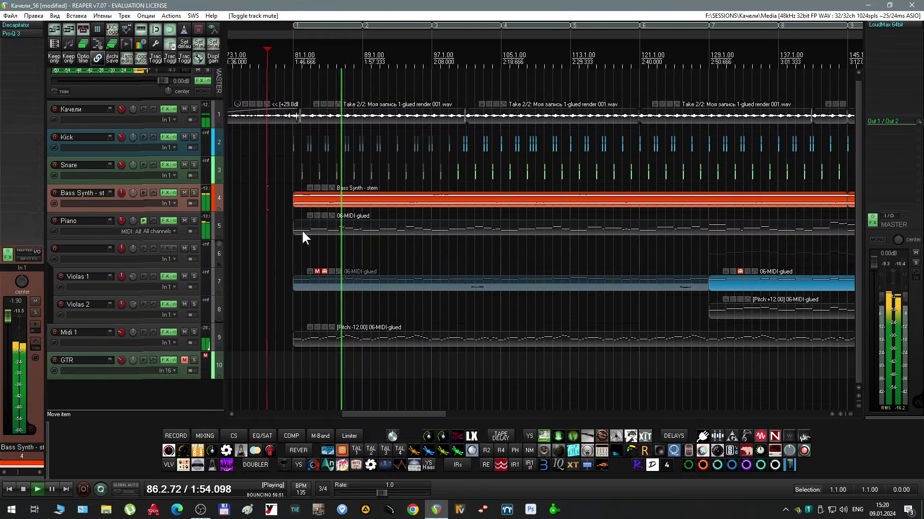
drag(282, 129, 455, 177)
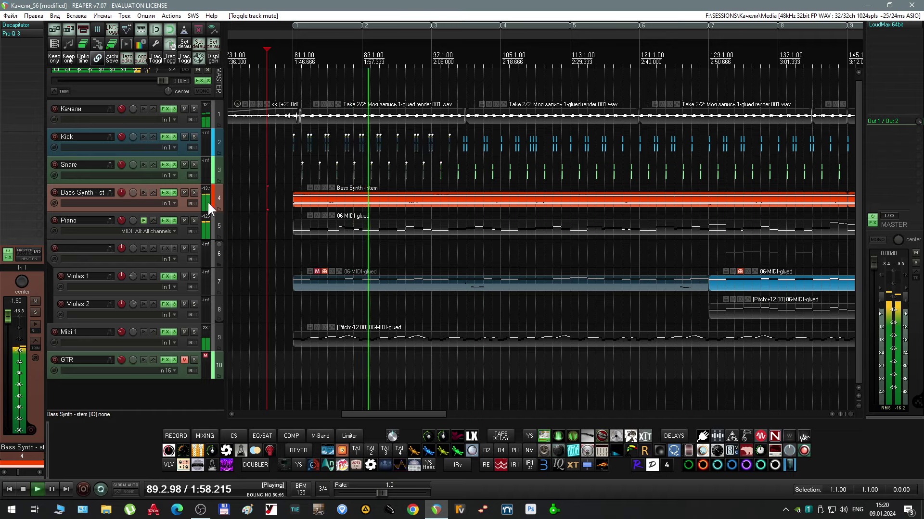
- Mute the Bass Synth and Midi 1 tracks
click(184, 193)
click(184, 331)
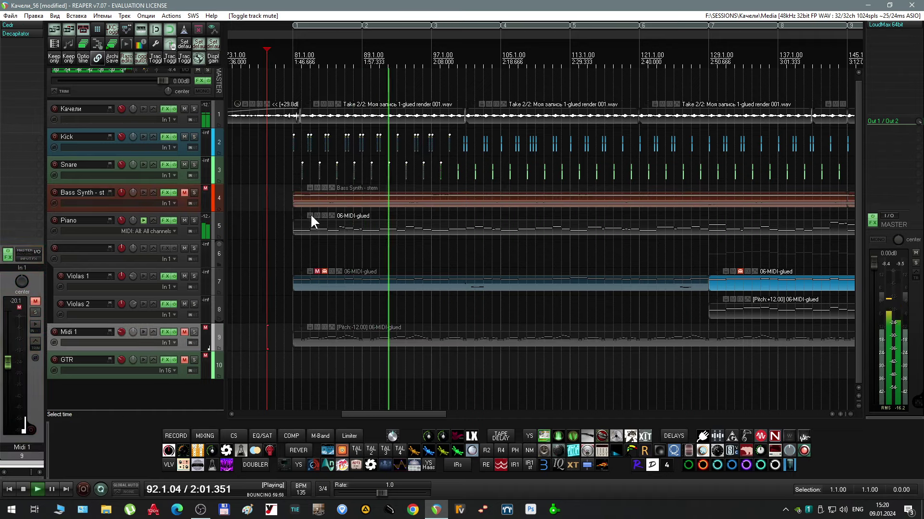
- Unmute the Bass Synth track and set a 12 dB/oct high cut in its Pro-Q 3 equalizer
click(184, 192)
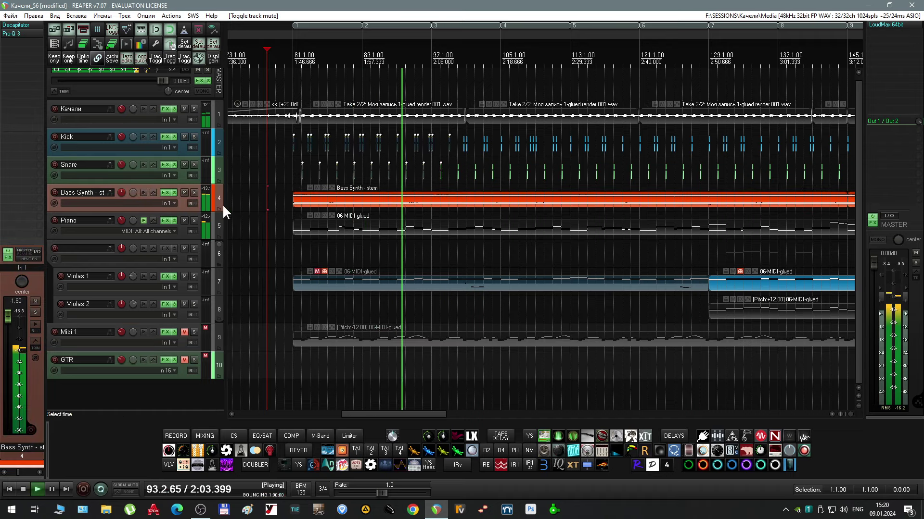
click(20, 32)
drag(705, 154, 761, 153)
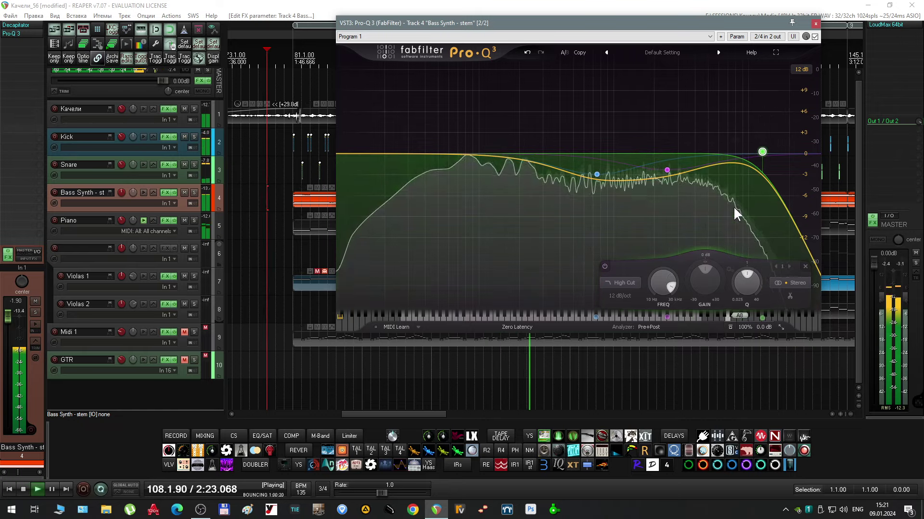
click(815, 23)
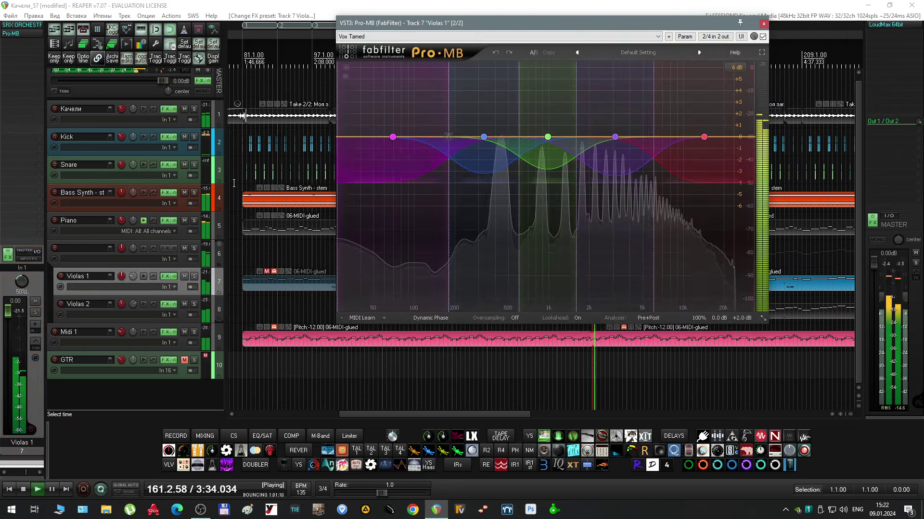
- Solo the Violas 1 and Violas 2 tracks, listen to them together, and close the Pro-MB window
ctrl+alt+click(193, 276)
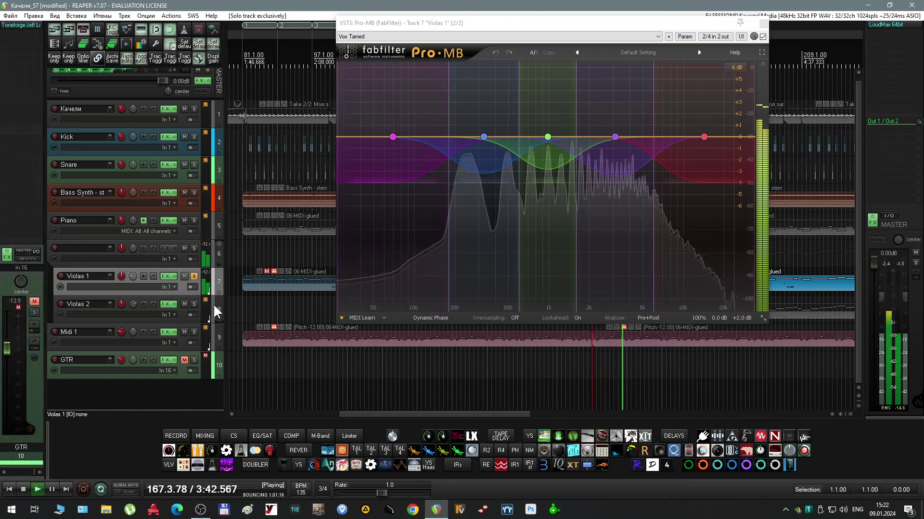
click(194, 304)
scroll(596, 380, right, 1)
click(499, 374)
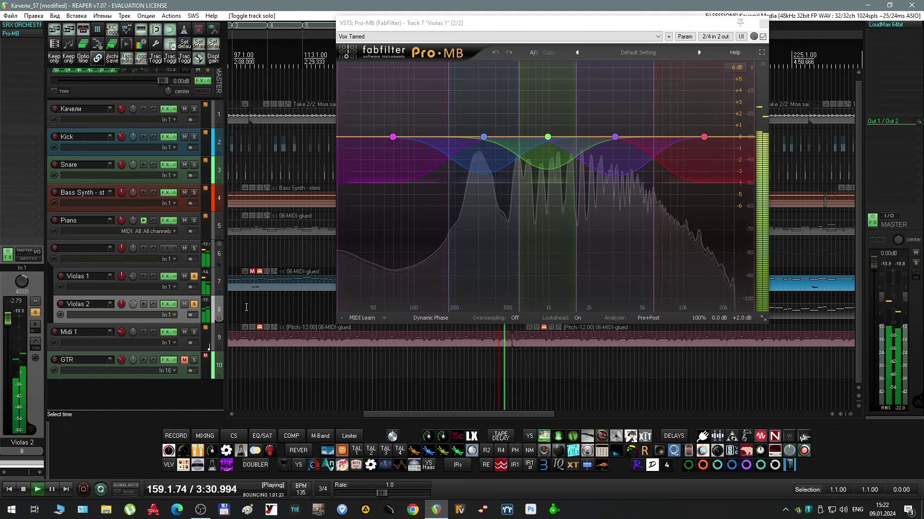
click(25, 34)
click(446, 191)
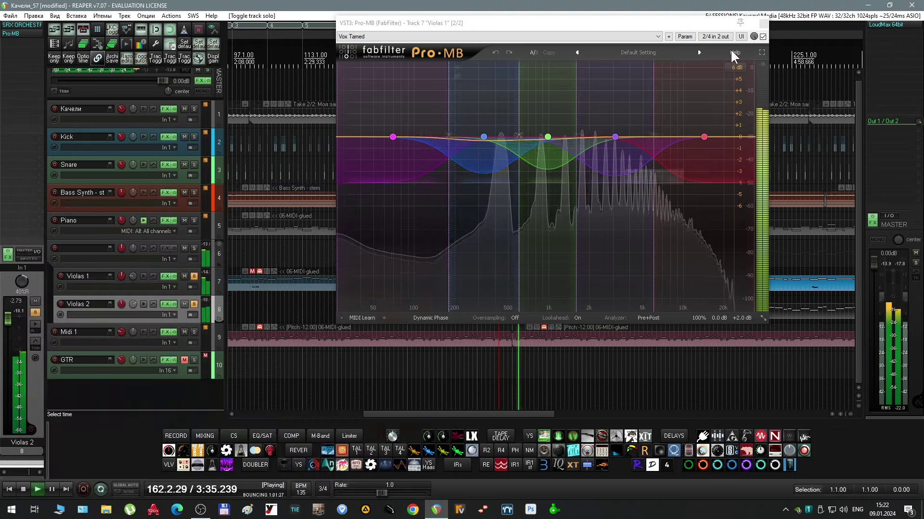
click(762, 23)
scroll(384, 294, left, 1)
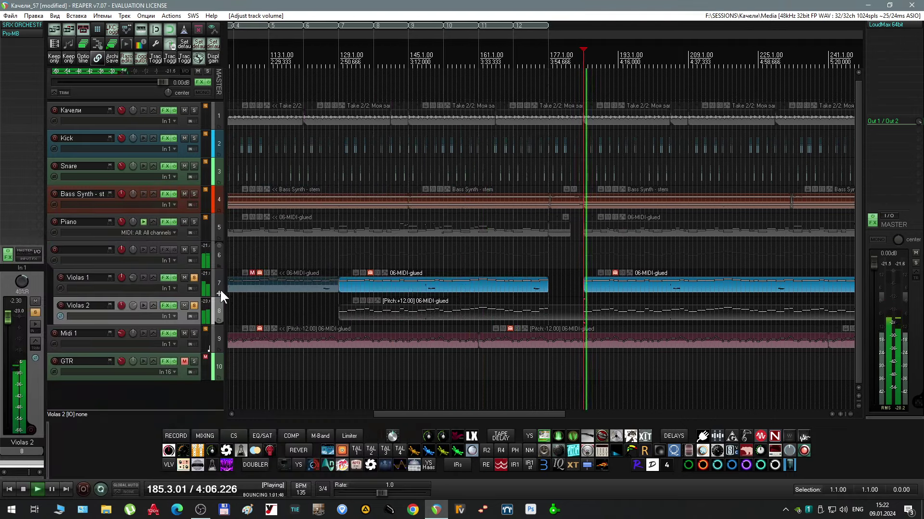
- Add ReaComp to the Violas folder track and load a Bass RMS Comp preset
click(219, 256)
key(t)
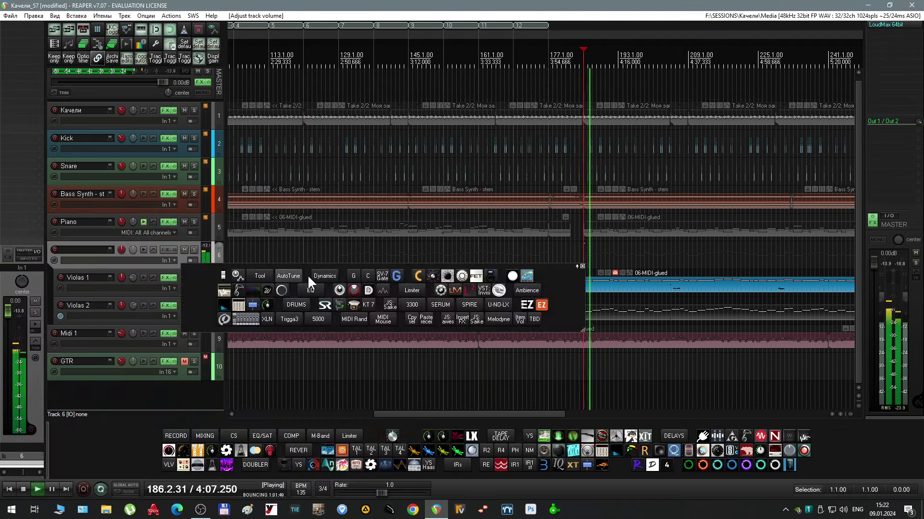
click(368, 277)
click(86, 37)
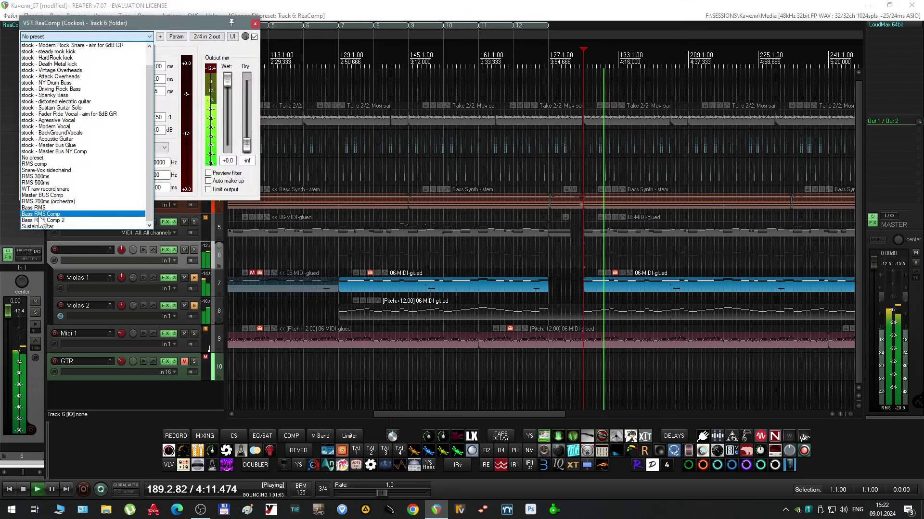
click(33, 222)
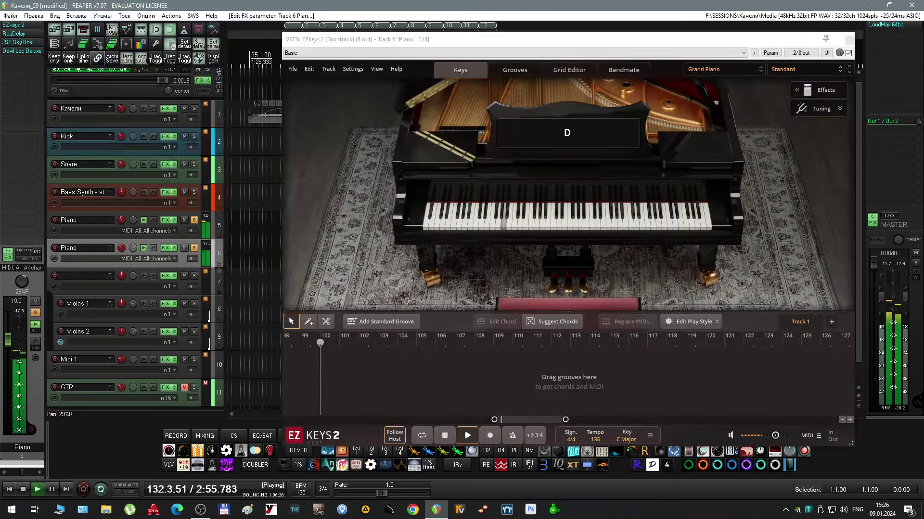
- Listen to the second Piano track in solo with its MIDI item pitched down one octave, and return to the full mix
click(849, 40)
ctrl+click(194, 248)
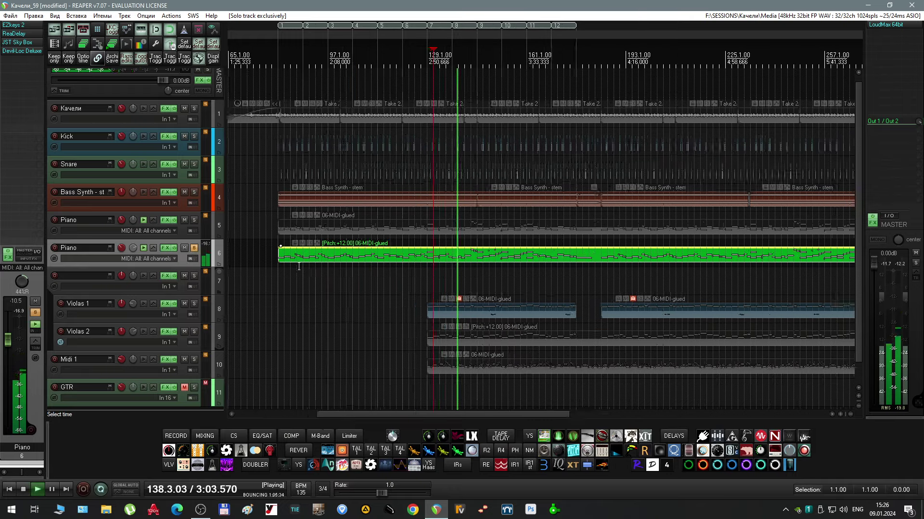
scroll(299, 267, down, 3)
ctrl+scroll(299, 266, up, 3)
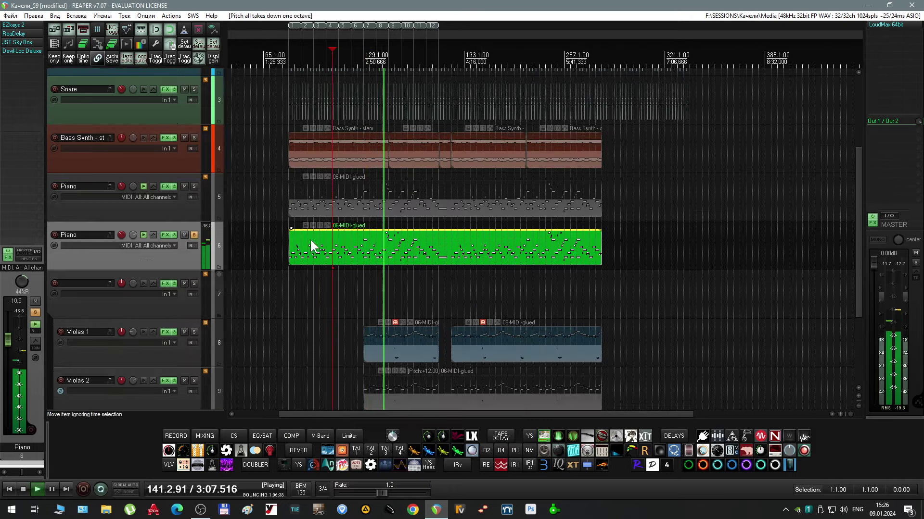
scroll(310, 246, up, 2)
click(194, 234)
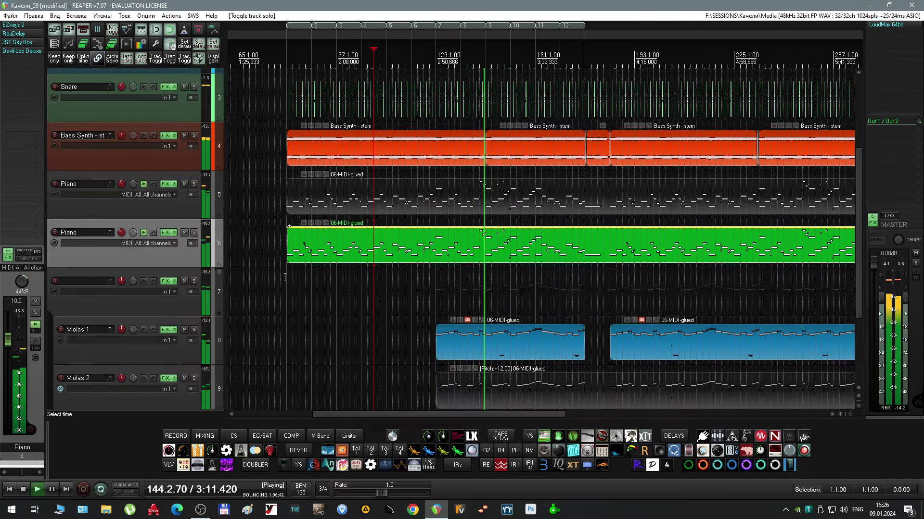
- Play the full arrangement from about bar 81 and adjust the second Piano track's pan
scroll(293, 276, up, 2)
click(292, 276)
scroll(292, 276, down, 5)
drag(318, 236, 345, 239)
ctrl+scroll(336, 237, down, 3)
click(215, 218)
click(165, 241)
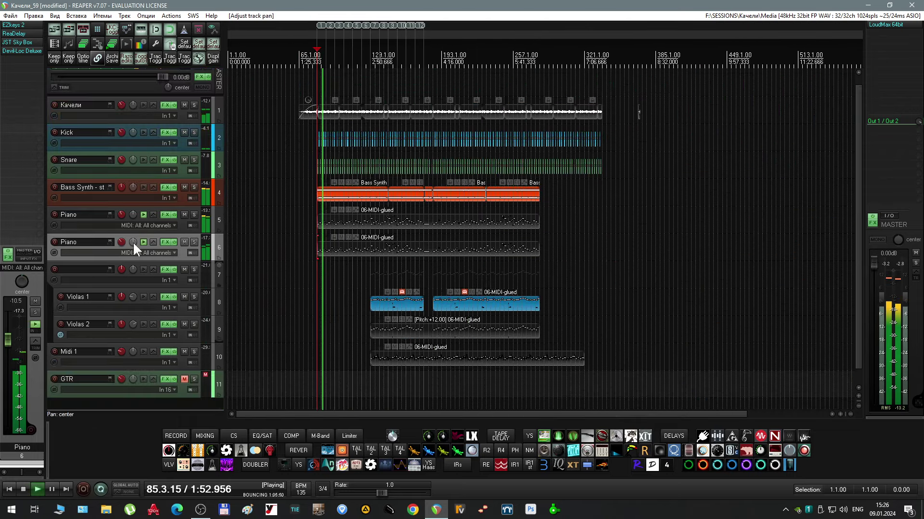
- Open the second Piano track's MIDI item for editing and play from just before bar 81
scroll(347, 246, up, 1)
double_click(350, 235)
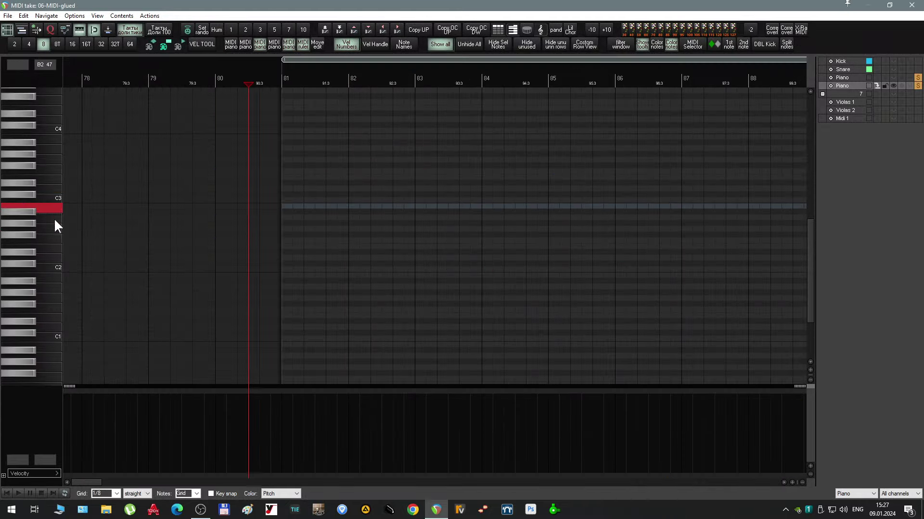
key(space)
mouse_move(340, 220)
mouse_down()
mouse_move(363, 204)
mouse_move(341, 207)
mouse_move(376, 230)
mouse_move(246, 233)
mouse_up()
scroll(342, 216, up, 4)
scroll(366, 207, up, 3)
click(249, 160)
key(space)
key(space)
- Draw an A2 note across bars 81 and 82, with C3 notes in bars 82 and 83
mouse_move(272, 161)
mouse_down()
mouse_move(271, 202)
mouse_move(271, 188)
mouse_up()
drag(245, 233, 403, 239)
drag(297, 189, 405, 190)
drag(423, 195, 355, 235)
click(351, 229)
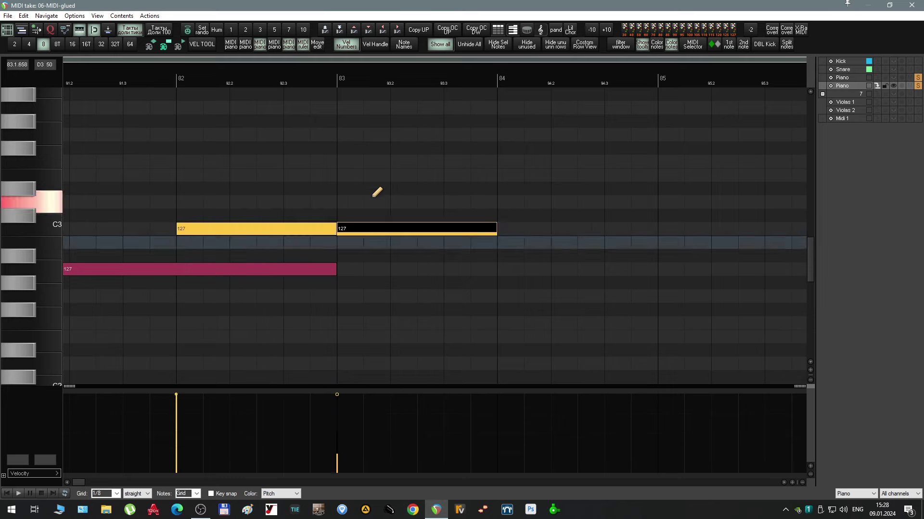
- Extend the second C3 note through bar 84 and place E3 in bar 84 and A3 in bar 85
click(356, 202)
mouse_move(358, 202)
mouse_down()
mouse_move(358, 161)
mouse_move(358, 175)
mouse_up()
drag(389, 175, 496, 175)
scroll(266, 209, down, 2)
drag(293, 228, 414, 228)
drag(358, 162, 301, 189)
scroll(366, 182, down, 3)
double_click(313, 175)
drag(370, 135, 370, 107)
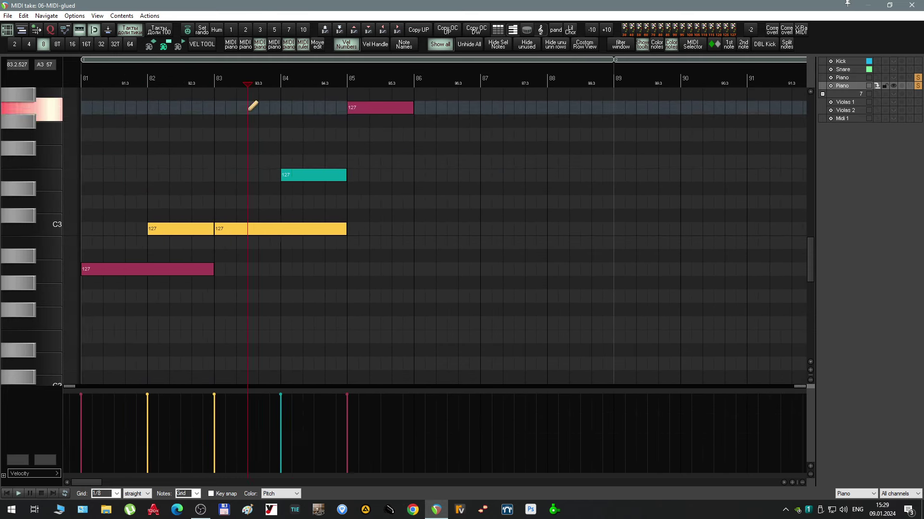
- Try adding an A2 note in bar 85 beneath the A3 note
drag(316, 189, 264, 189)
mouse_move(322, 107)
mouse_down()
mouse_move(321, 151)
mouse_move(322, 107)
mouse_up()
drag(320, 202, 337, 242)
click(337, 282)
mouse_move(338, 281)
mouse_down()
mouse_move(337, 214)
mouse_move(339, 295)
mouse_up()
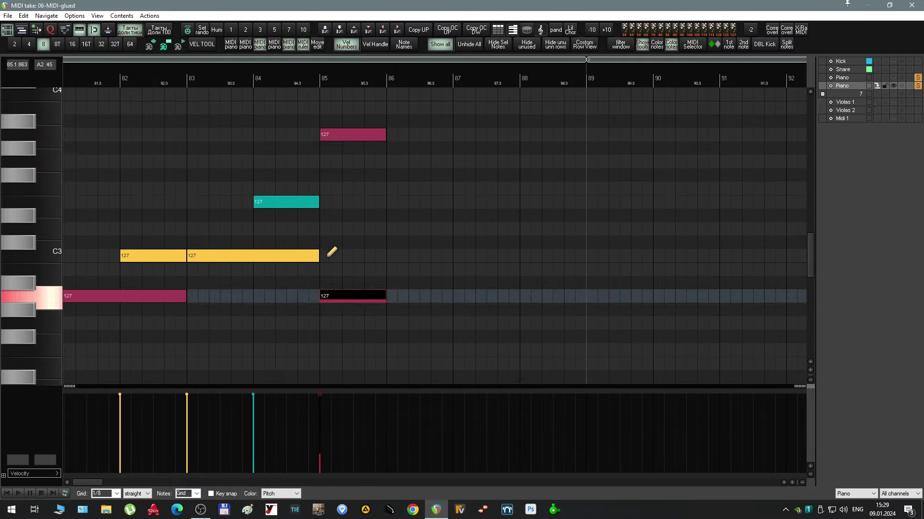
drag(342, 134, 345, 174)
drag(351, 296, 334, 119)
- Try an E4 note above the A3 in bar 85 at different pitches, and delete the trial note
scroll(335, 144, up, 2)
drag(332, 200, 336, 214)
drag(341, 256, 348, 119)
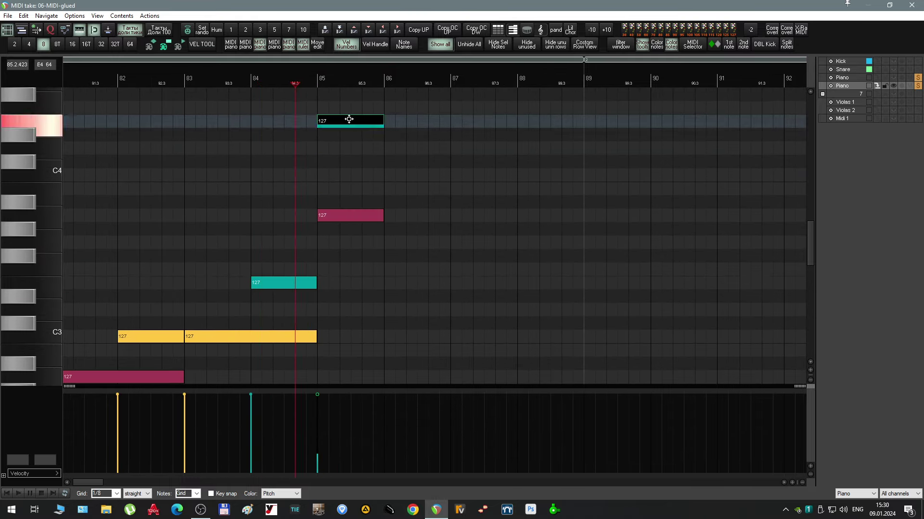
drag(368, 160, 368, 92)
drag(367, 255, 367, 270)
drag(367, 93, 367, 282)
drag(367, 270, 367, 243)
key(Delete)
- Transpose all notes in the Piano MIDI item up one octave
drag(301, 373, 301, 266)
drag(373, 161, 373, 295)
drag(373, 296, 429, 334)
key(ctrl+a)
click(325, 29)
scroll(345, 197, down, 2)
scroll(345, 198, up, 3)
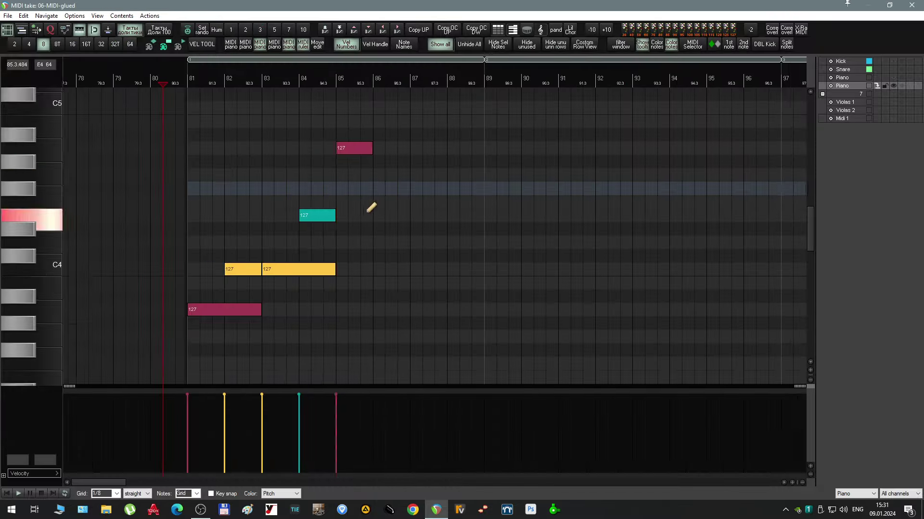
- Add a one-beat A3 note in bar 84 and D4 and E4 notes under the A4 in bar 85, and play the phrase
scroll(367, 212, up, 3)
click(378, 310)
key(space)
drag(382, 310, 359, 310)
key(space)
drag(425, 149, 427, 309)
scroll(433, 282, up, 3)
drag(348, 295, 348, 228)
scroll(428, 228, down, 4)
key(space)
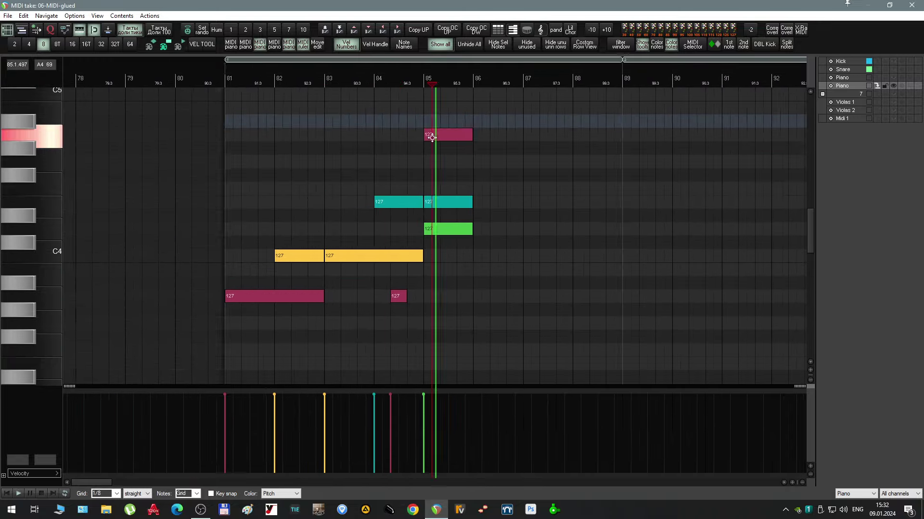
- Delete the A4 note in bar 85 and raise the E4 note below it to F4
click(429, 136)
drag(428, 201, 428, 188)
- Transpose all notes down one octave and extend the notes starting at bar 85 to the end of bar 86
drag(180, 119, 539, 300)
key(ctrl+Down)
scroll(395, 208, down, 2)
drag(420, 241, 468, 241)
scroll(340, 231, down, 2)
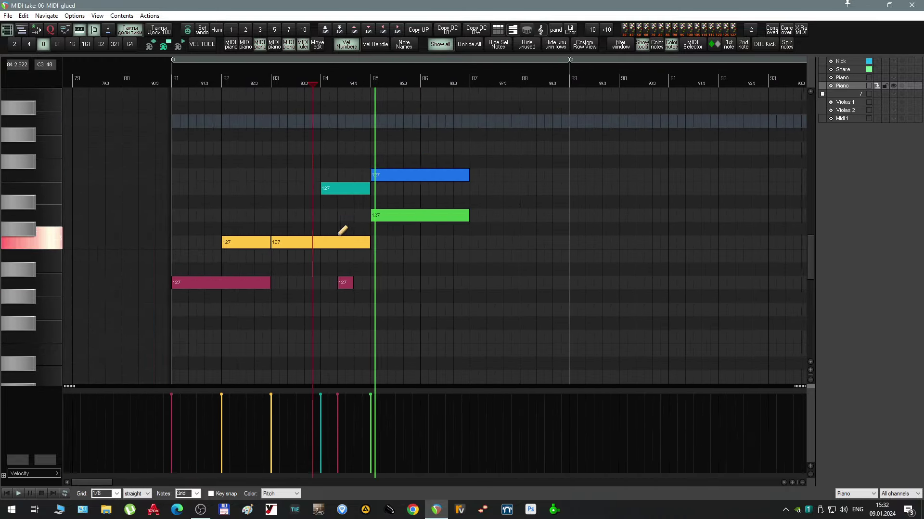
- Fill bar 86 with D3 and F3 on the first two beats and two short notes on the third
scroll(416, 202, down, 3)
scroll(416, 202, up, 3)
drag(359, 174, 387, 244)
key(space)
drag(342, 229, 387, 228)
click(466, 256)
drag(461, 228, 466, 212)
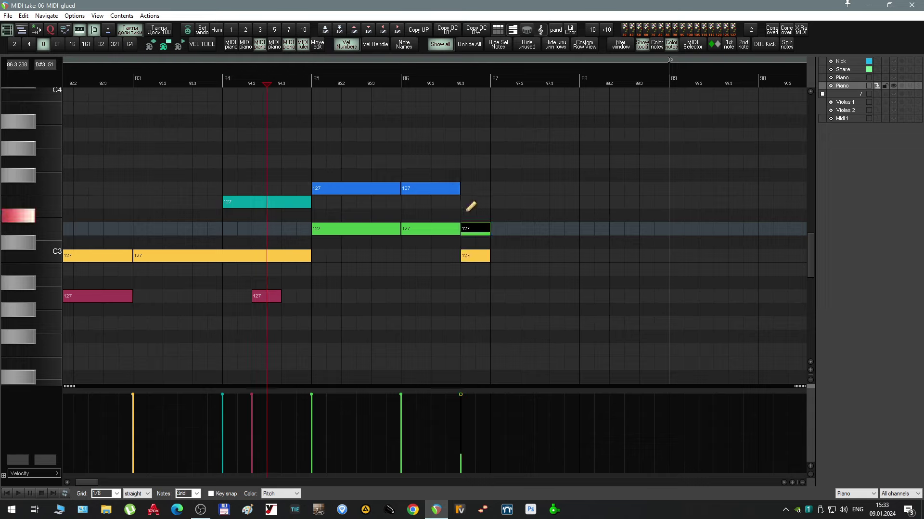
- Change the third beat of bar 86 to C#3 and E3, and place B2 and D3 notes in bar 87
drag(448, 296, 521, 295)
drag(415, 269, 502, 269)
key(space)
click(398, 201)
drag(397, 228, 447, 228)
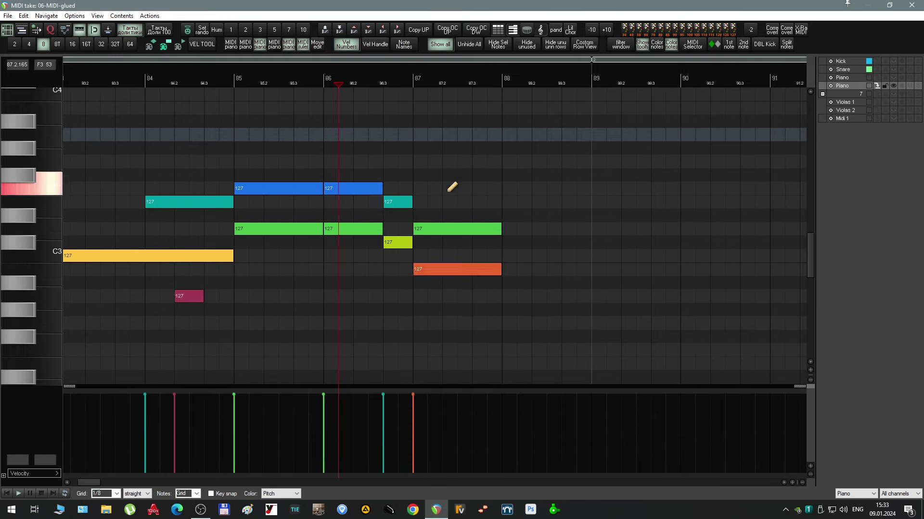
- Lower the B2 in bar 87 to A2, and replace the C#3 in bar 86 by extending D3 to the bar's end
drag(447, 269, 447, 296)
scroll(258, 192, left, 3)
double_click(495, 202)
double_click(495, 242)
mouse_move(456, 212)
mouse_down()
mouse_move(326, 225)
mouse_move(438, 215)
mouse_up()
double_click(407, 269)
scroll(362, 231, up, 2)
drag(439, 255, 492, 256)
key(space)
scroll(411, 311, down, 3)
- Duplicate the bars 81–87 phrase to bar 89 and raise the copied F, E and D notes in bars 93–95 one octave
drag(516, 332, 375, 334)
scroll(376, 333, down, 3)
key(ctrl+d)
key(shift+Up)
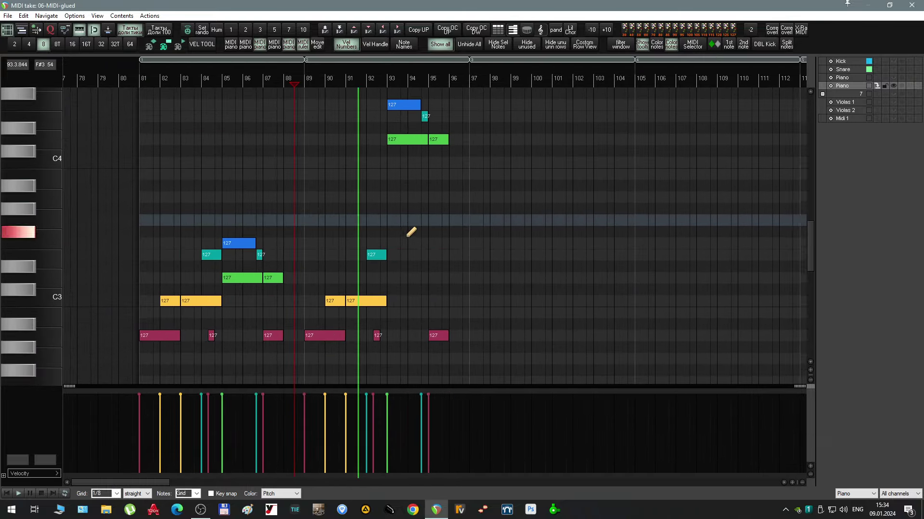
- Add B2 and B3 notes in bar 96 to close the second phrase, and check them in playback
scroll(433, 231, up, 2)
drag(458, 138, 480, 103)
drag(460, 105, 454, 301)
drag(390, 232, 491, 255)
drag(561, 324, 561, 347)
drag(563, 127, 568, 219)
key(space)
drag(561, 347, 561, 358)
drag(521, 269, 426, 221)
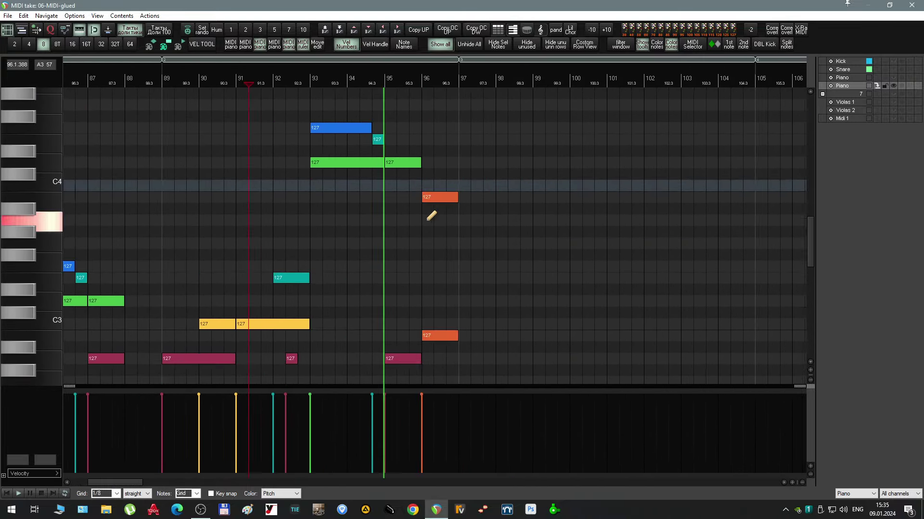
drag(440, 335, 475, 243)
drag(474, 244, 476, 115)
drag(485, 265, 498, 242)
drag(487, 94, 483, 178)
drag(484, 196, 496, 300)
- Play the piano part from just before bar 81 and leave the MIDI editor to hear it in the arrangement
scroll(496, 301, down, 4)
click(408, 220)
key(space)
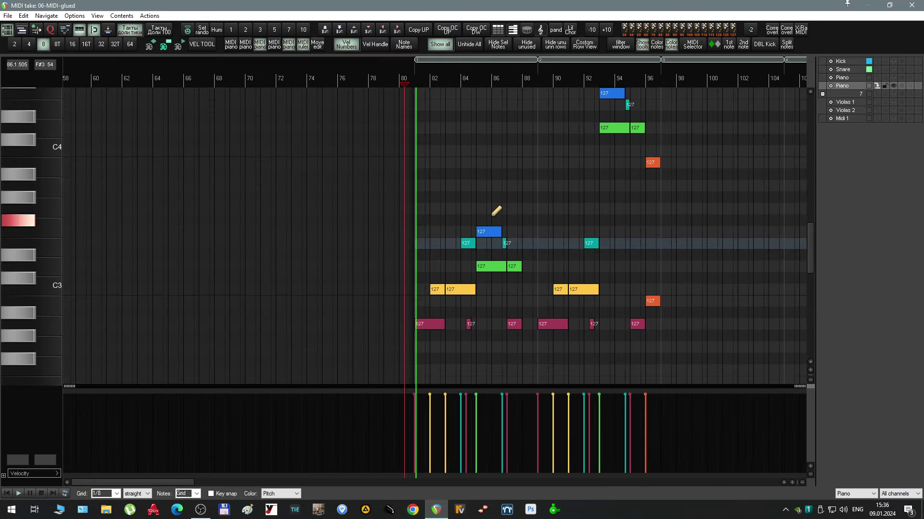
drag(491, 220, 376, 231)
key(Escape)
drag(364, 303, 322, 301)
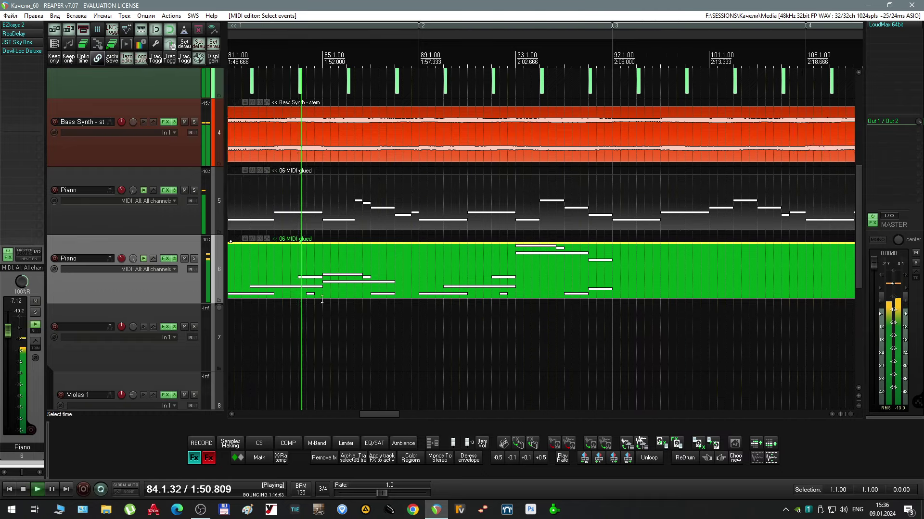
scroll(322, 301, down, 2)
- Add the NC76 compressor to the second Piano track, set its input gain to about -5.33, and adjust its release and output gain
double_click(180, 285)
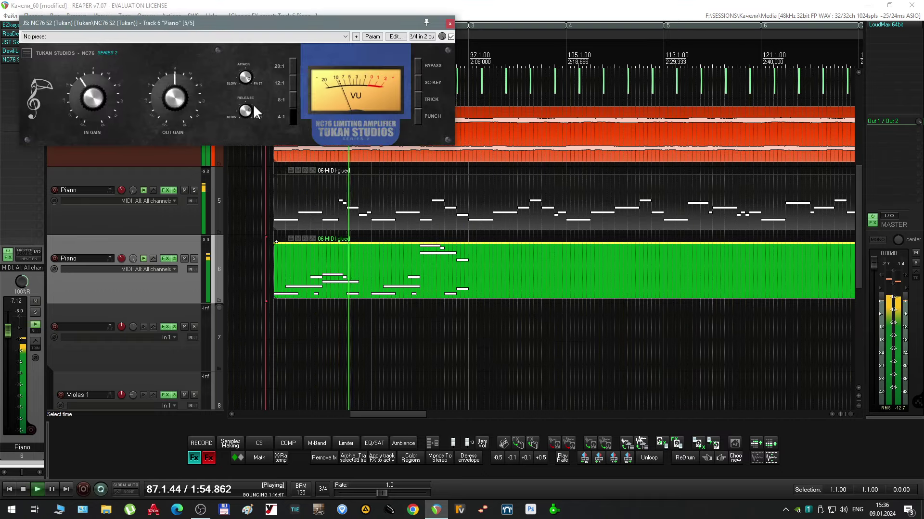
drag(247, 102, 245, 126)
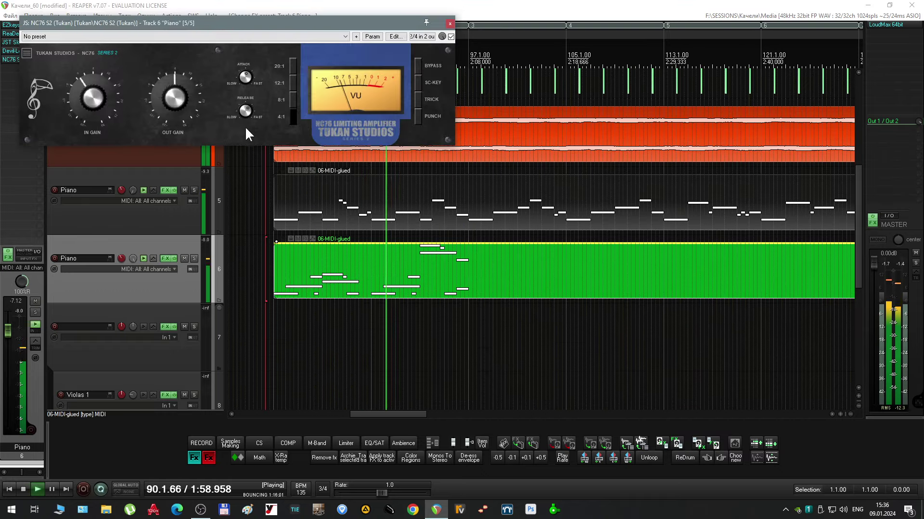
drag(93, 101, 86, 117)
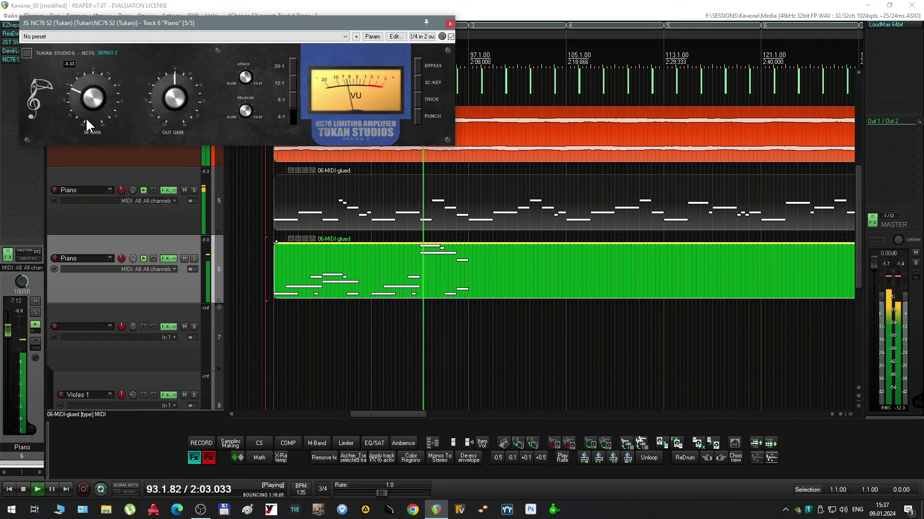
mouse_move(163, 107)
mouse_down()
mouse_move(148, 100)
mouse_move(152, 93)
mouse_up()
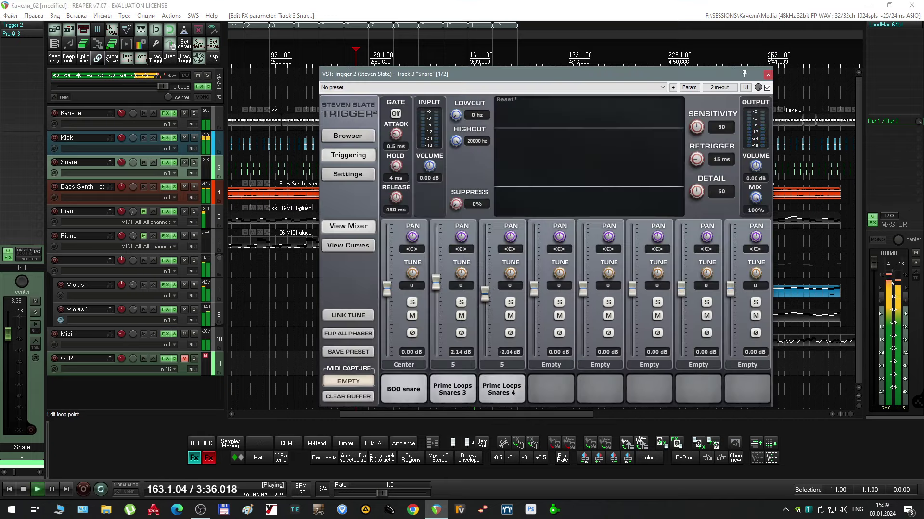
- Shift the low shelf boost higher in frequency in the Snare track's Pro-Q 3 and add a 12 dB/oct low cut
key(Escape)
click(27, 33)
click(446, 115)
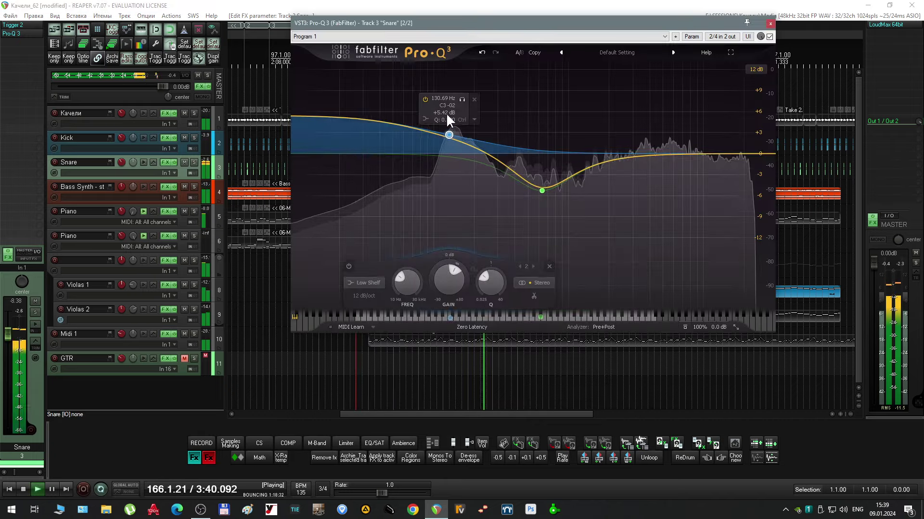
drag(484, 84, 486, 113)
drag(299, 112, 405, 163)
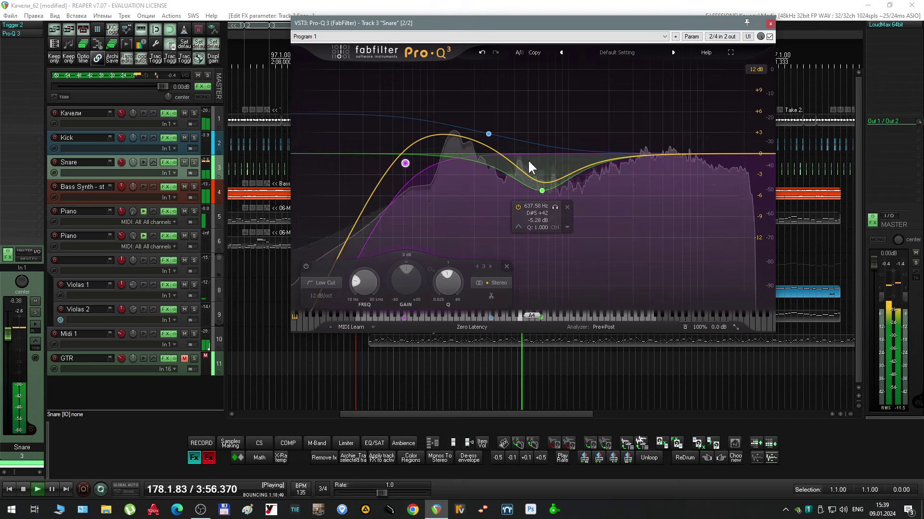
- Add a 24 dB/oct high cut at 30000 Hz to the Snare track's Pro-Q 3
drag(724, 154, 762, 187)
click(579, 296)
click(583, 340)
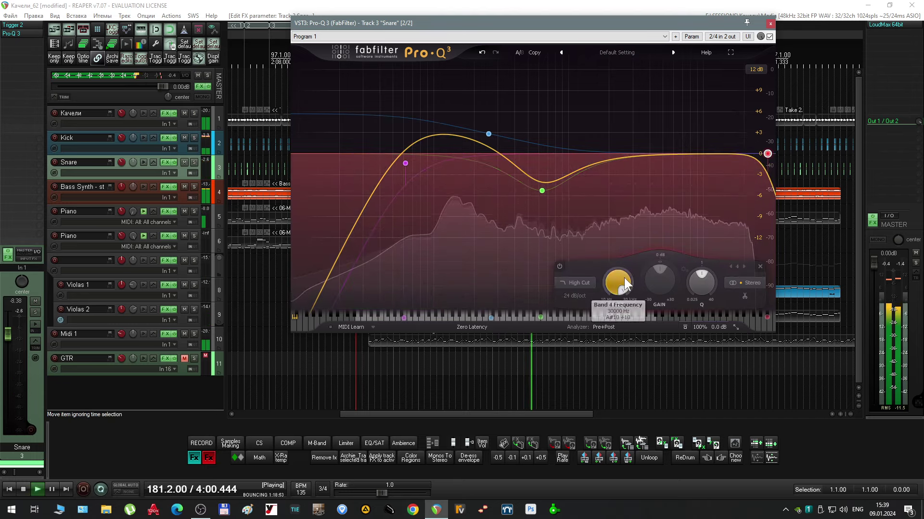
- Fine-tune the high cut frequency in the Snare track's Pro-Q 3 and select the low shelf band
drag(623, 281, 622, 287)
click(488, 134)
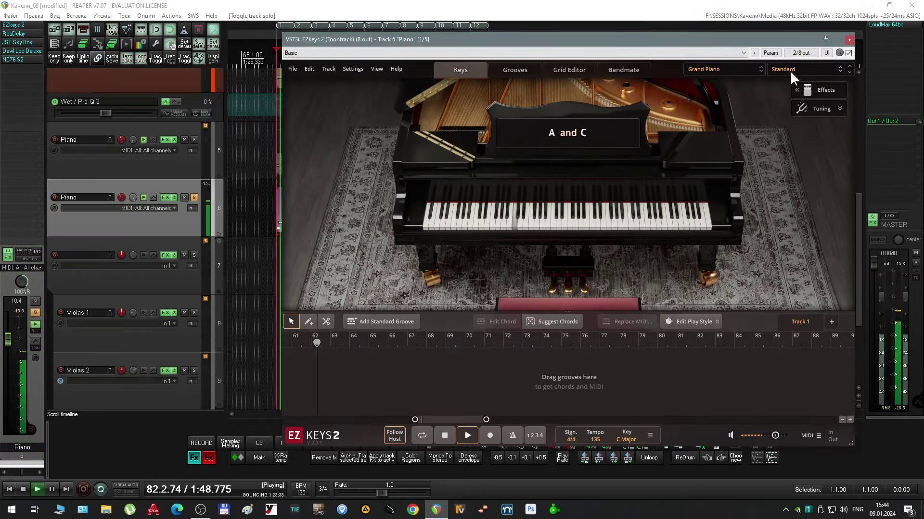
- Audition the Raw Tweaks and Swedish Jazz presets of the Grand Piano in the second Piano track's EZkeys 2
click(794, 70)
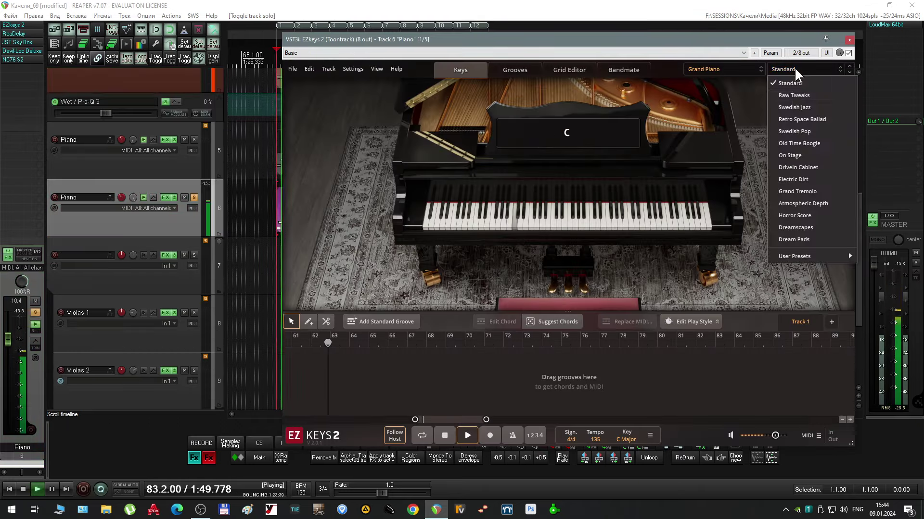
click(808, 95)
click(809, 71)
click(805, 109)
- Switch the second Piano track's EZkeys 2 instrument to Upright Piano and look through the other piano libraries
click(740, 68)
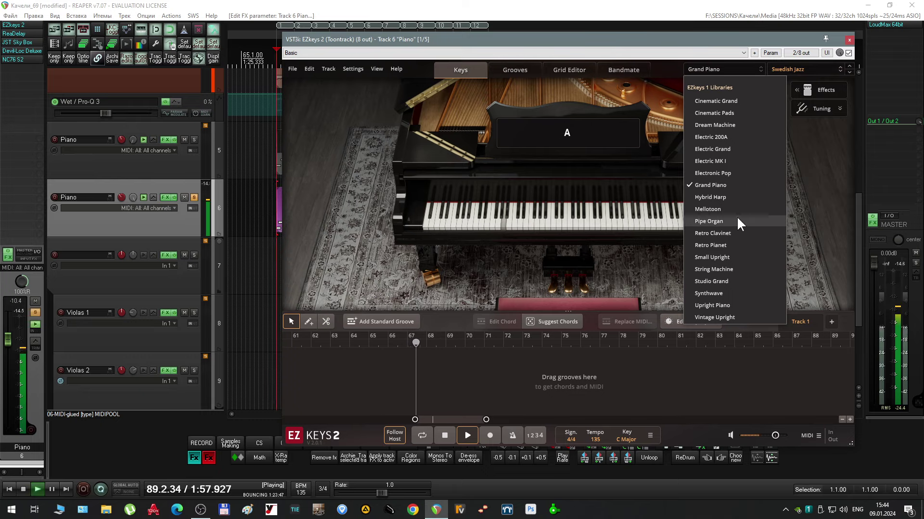
click(730, 306)
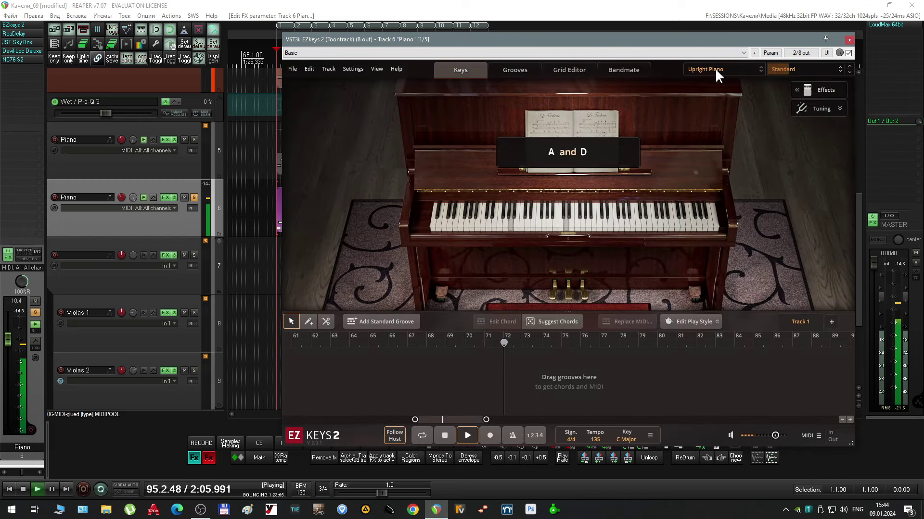
click(715, 69)
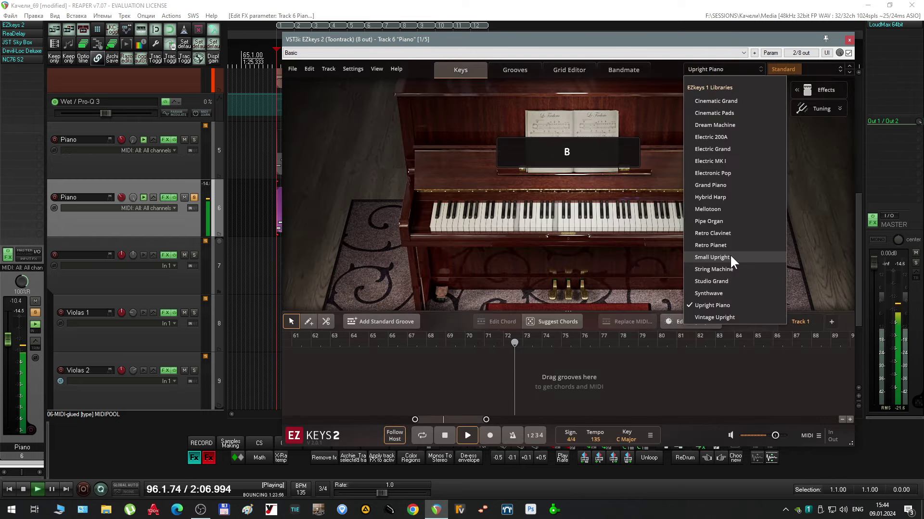
click(740, 42)
click(712, 65)
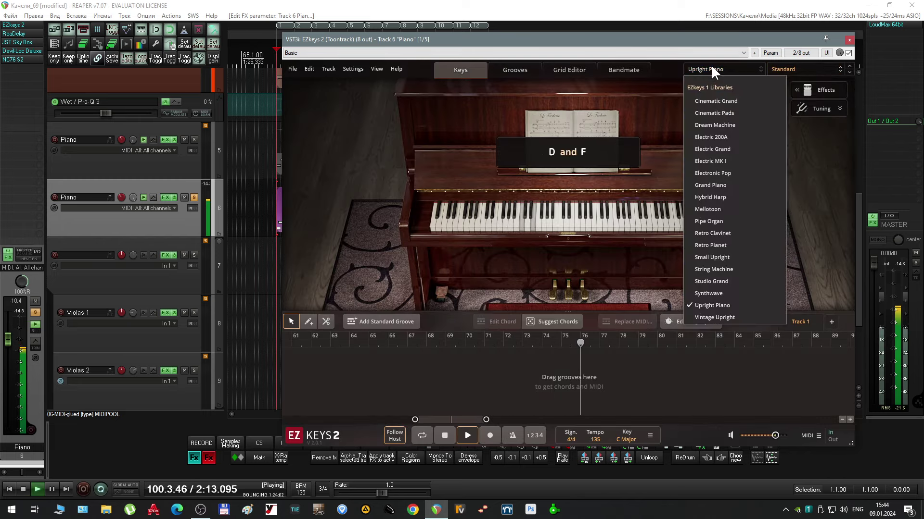
click(677, 52)
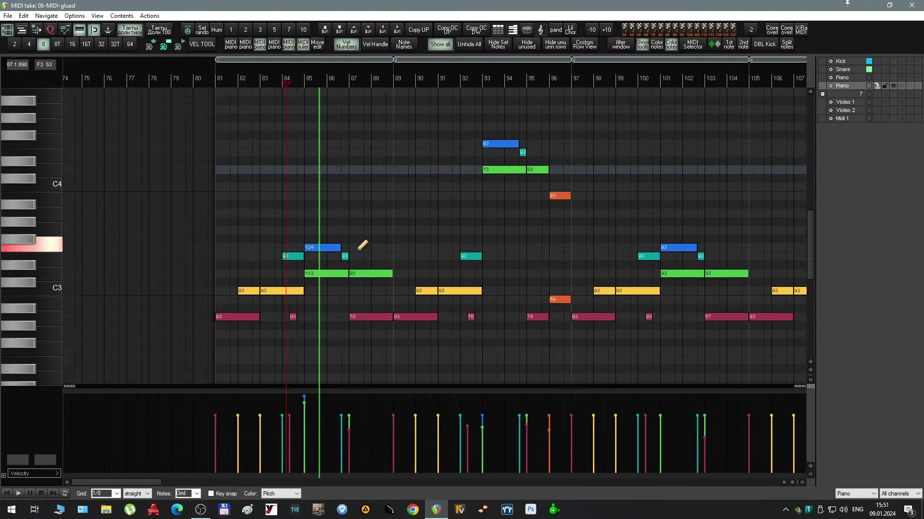
- Raise the velocity of the two-note chord at bar 101 in the second Piano part to 125
click(411, 313)
scroll(324, 240, up, 1)
drag(318, 219, 375, 262)
scroll(375, 240, up, 1)
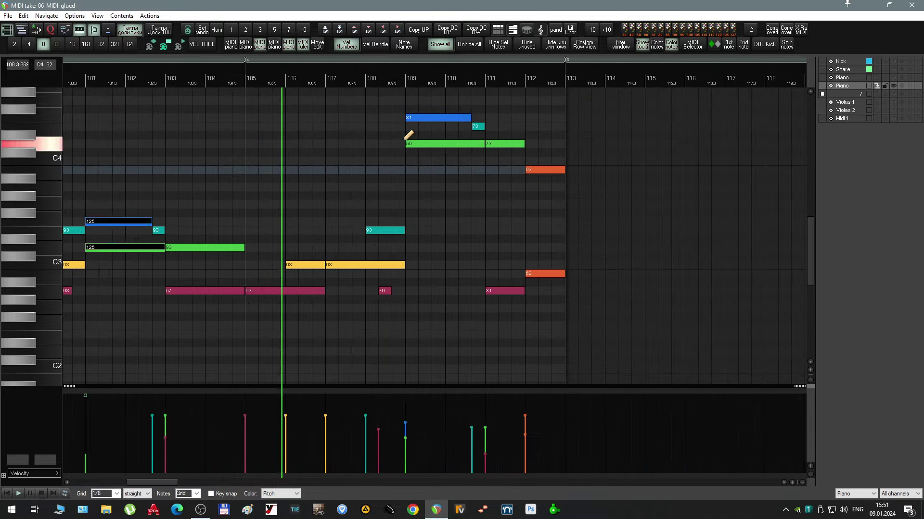
- Set the bar 109 chord velocities to 113 and 88 and the two bar 112 notes to 111 and 80
drag(399, 108, 483, 154)
drag(570, 161, 529, 284)
scroll(529, 259, down, 3)
click(270, 256)
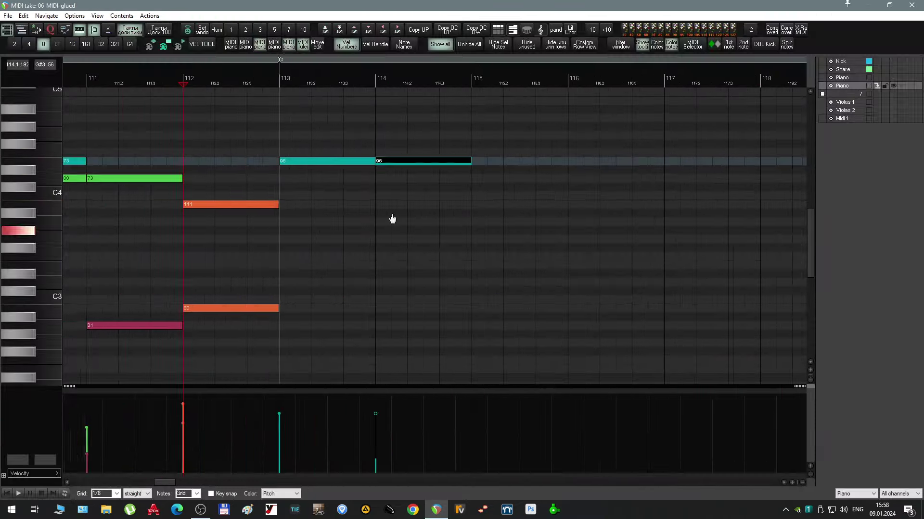
- Shorten the E4 in bar 114, add a C4 on its third beat, and place an E4 in bar 115
scroll(393, 219, up, 1)
drag(439, 160, 397, 161)
double_click(404, 195)
drag(481, 195, 438, 195)
drag(416, 159, 535, 157)
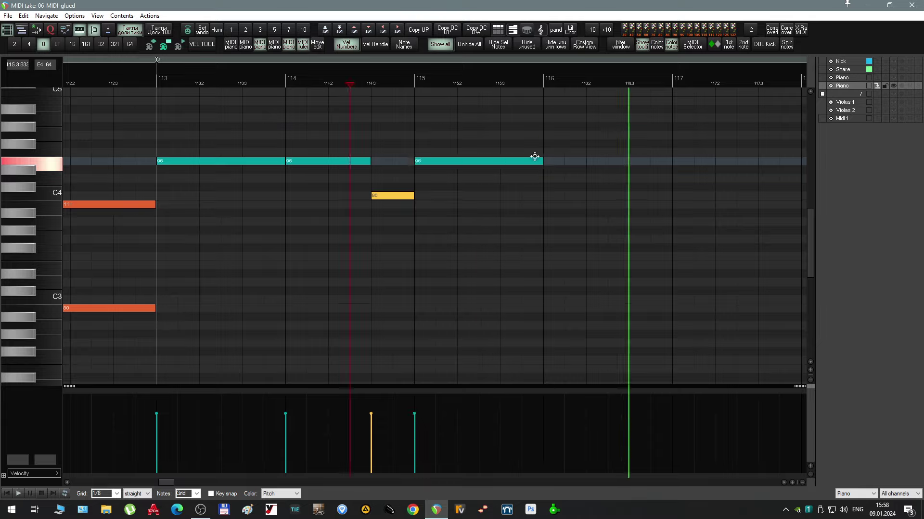
- Raise the bar 115 note to A4 and extend it into bar 116, followed by an E4 and a D5 in bar 117
scroll(481, 183, up, 2)
drag(385, 230, 385, 187)
drag(444, 187, 488, 186)
drag(390, 230, 476, 230)
drag(477, 169, 503, 143)
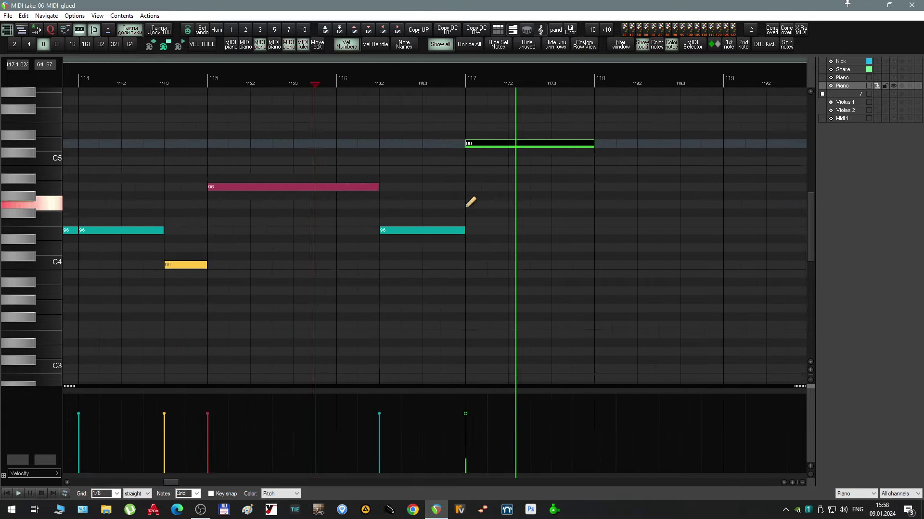
- Rework the rhythm in bars 113 to 116, replacing the A4 with a long and a short B4 before a one-beat E4
scroll(468, 204, down, 1)
drag(352, 187, 385, 187)
drag(323, 187, 355, 186)
drag(458, 143, 458, 126)
scroll(409, 135, up, 1)
drag(508, 203, 540, 204)
drag(509, 143, 538, 143)
scroll(373, 183, down, 2)
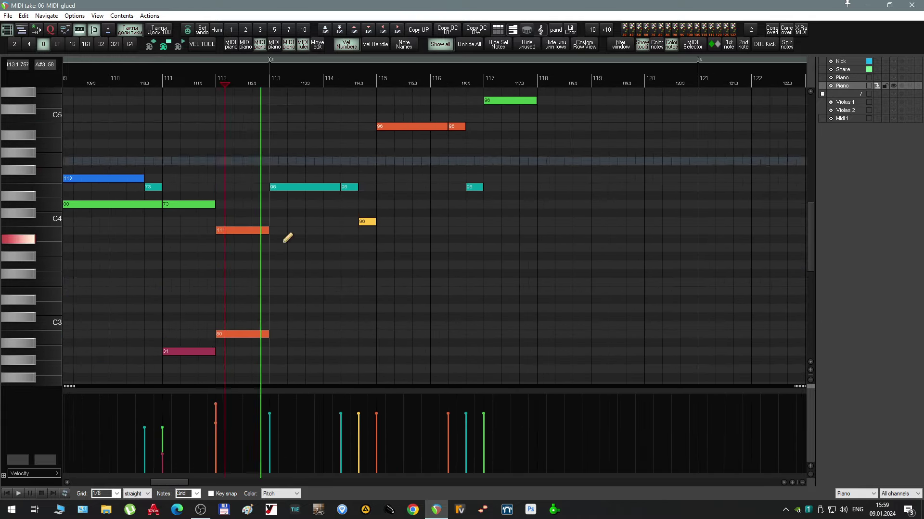
- Add bass notes under the melody: A2 across bars 113–114, E3 across bars 115–116, and A3 in bar 117
drag(272, 351, 355, 350)
scroll(346, 288, down, 2)
click(326, 291)
drag(341, 316, 360, 316)
drag(361, 299, 447, 299)
scroll(445, 288, up, 2)
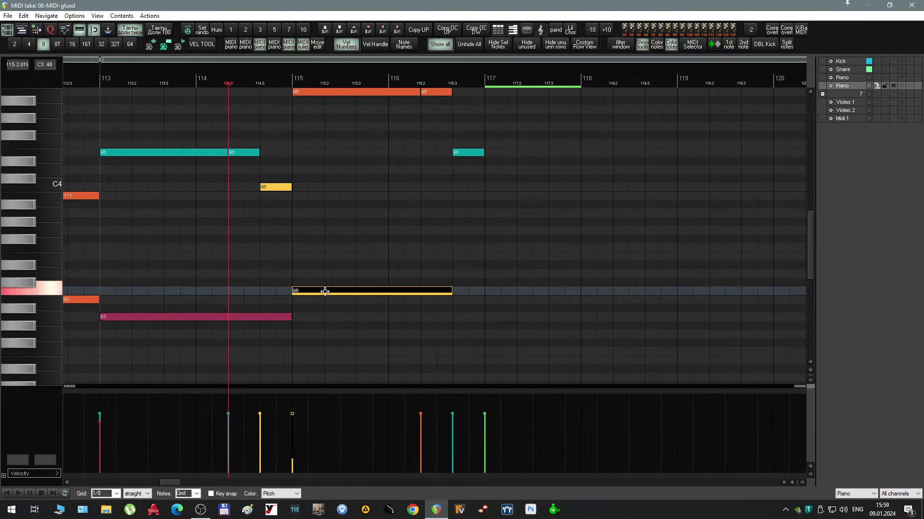
scroll(483, 252, right, 3)
drag(352, 247, 442, 247)
scroll(607, 247, down, 3)
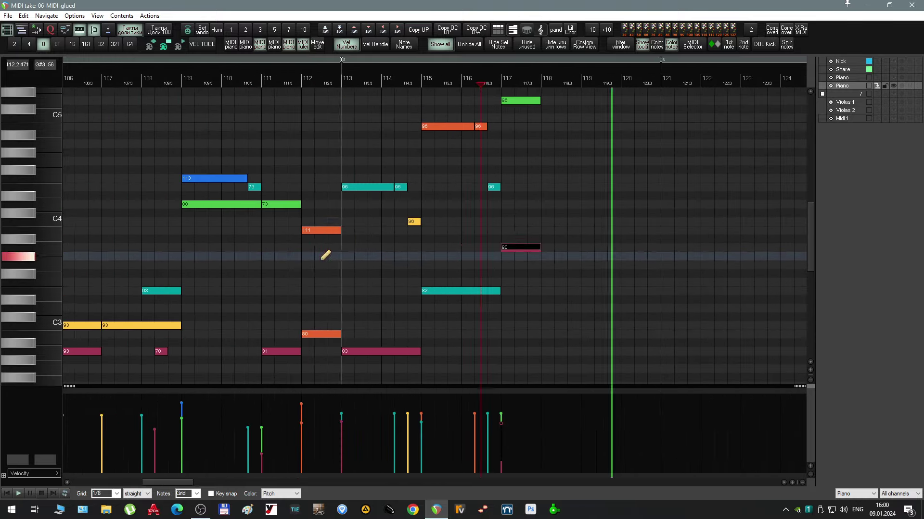
- Draw the bar 118–119 melody as D5, C5, B4, B4, C5, B4 at velocity 120, and extend the A3 through bar 118
scroll(322, 256, up, 2)
scroll(337, 225, up, 3)
drag(337, 123, 440, 137)
drag(453, 145, 498, 145)
drag(332, 252, 503, 252)
drag(432, 138, 477, 138)
drag(490, 130, 534, 130)
drag(548, 138, 592, 137)
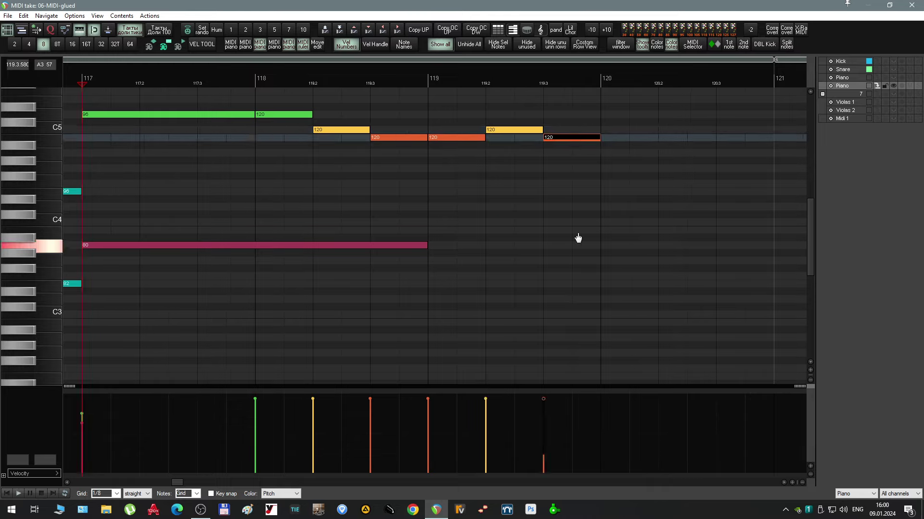
- Fill bar 120 with B4, C5 and B4, and hold a B3 underneath through bars 119 and 120
drag(579, 239, 460, 231)
drag(485, 129, 522, 129)
drag(329, 276, 502, 276)
scroll(337, 279, right, 1)
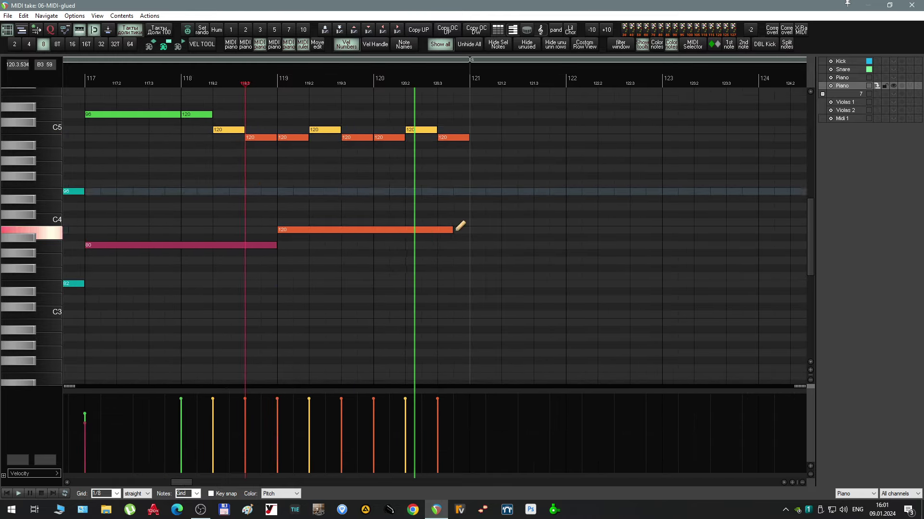
drag(453, 230, 470, 230)
- Lengthen the C5 in bar 120 and vary the note velocities in bars 117 to 119
scroll(484, 161, up, 2)
drag(421, 146, 442, 146)
scroll(487, 216, down, 5)
scroll(429, 216, up, 2)
drag(426, 282, 433, 357)
drag(446, 311, 423, 231)
scroll(387, 174, up, 2)
scroll(387, 166, down, 2)
- Place an A4 at velocity 116 over an A3 at velocity 78 in bar 121, checking them by playback
drag(520, 161, 571, 160)
scroll(433, 159, up, 1)
key(space)
drag(463, 143, 466, 148)
key(space)
key(space)
scroll(204, 167, right, 2)
scroll(204, 167, up, 1)
click(151, 167)
drag(265, 119, 270, 113)
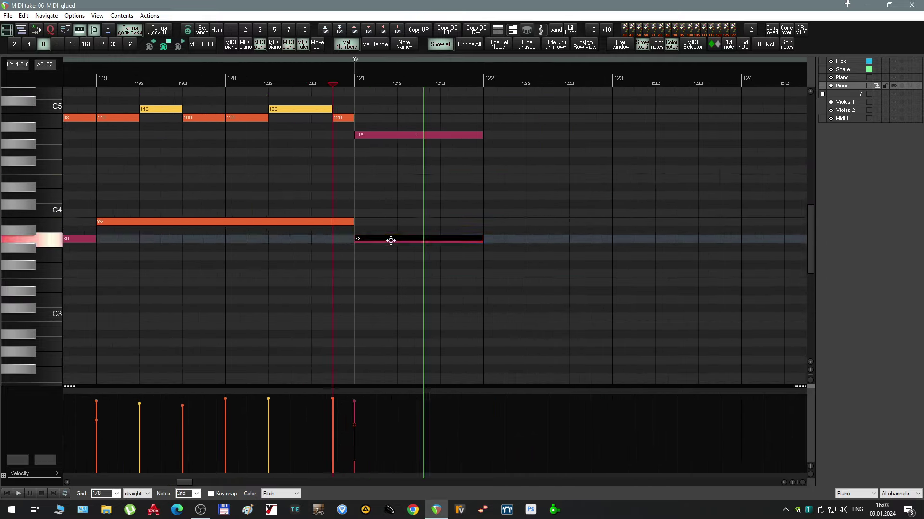
scroll(392, 242, down, 1)
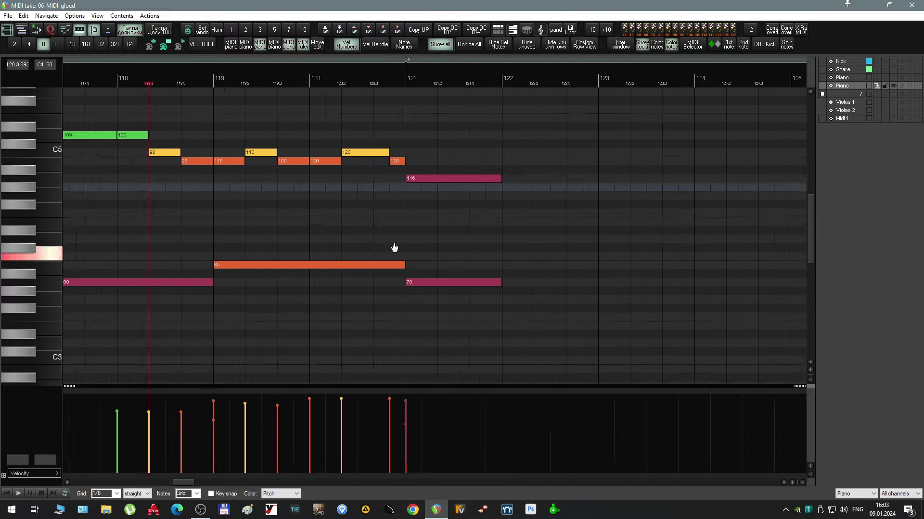
- Continue the melody with an A5 in bar 122 and a B4 in bar 123
scroll(394, 247, up, 3)
drag(227, 291, 460, 89)
scroll(359, 187, down, 1)
double_click(496, 195)
scroll(434, 232, down, 2)
drag(434, 232, 360, 232)
- Draw D5, C5 and B4 as a descending run through bar 124, followed by G4 and A4 from bar 125
drag(399, 135, 457, 152)
drag(462, 161, 488, 160)
drag(493, 178, 584, 177)
drag(446, 169, 476, 169)
drag(447, 185, 474, 185)
key(space)
key(space)
- Add an E4 at velocity 109 under bars 123–124 and a short B3 at bar 125, and play the passage
drag(504, 254, 438, 264)
click(319, 288)
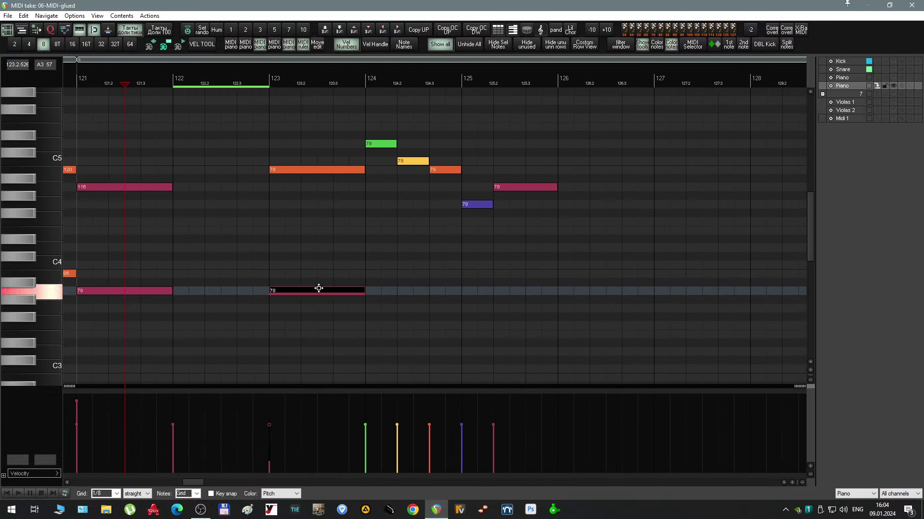
drag(364, 230, 460, 230)
scroll(336, 217, right, 1)
click(198, 195)
click(361, 204)
drag(393, 230, 423, 229)
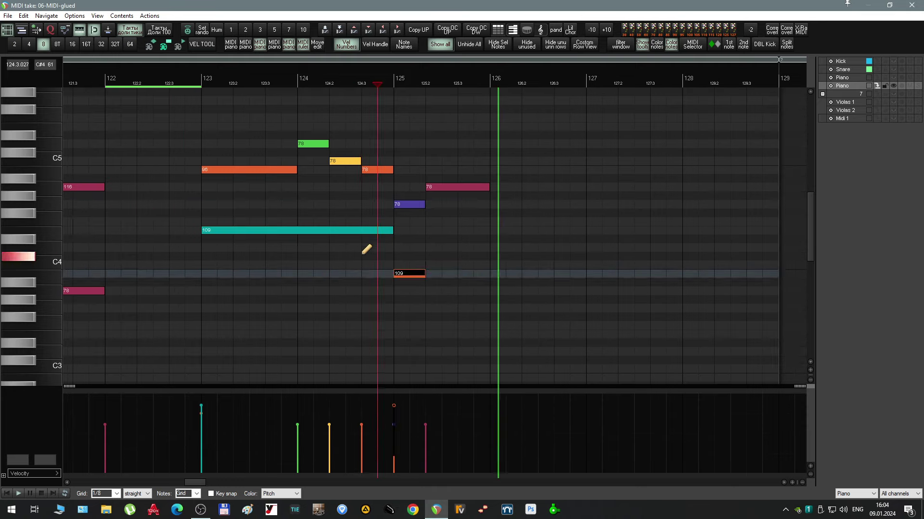
- Extend the supporting E4 to the second beat of bar 125 and delete the short B3
scroll(405, 241, up, 3)
drag(404, 274, 455, 230)
double_click(396, 239)
scroll(455, 230, down, 4)
scroll(501, 188, up, 2)
- Hold the A4 into bar 126, add G4, A4, G4, C5 and B4 through bar 128, and place C4s beneath bars 127–128
mouse_move(501, 187)
mouse_down()
mouse_move(629, 188)
mouse_move(446, 187)
mouse_move(488, 209)
mouse_up()
scroll(488, 202, right, 1)
drag(348, 188, 477, 187)
scroll(515, 212, down, 2)
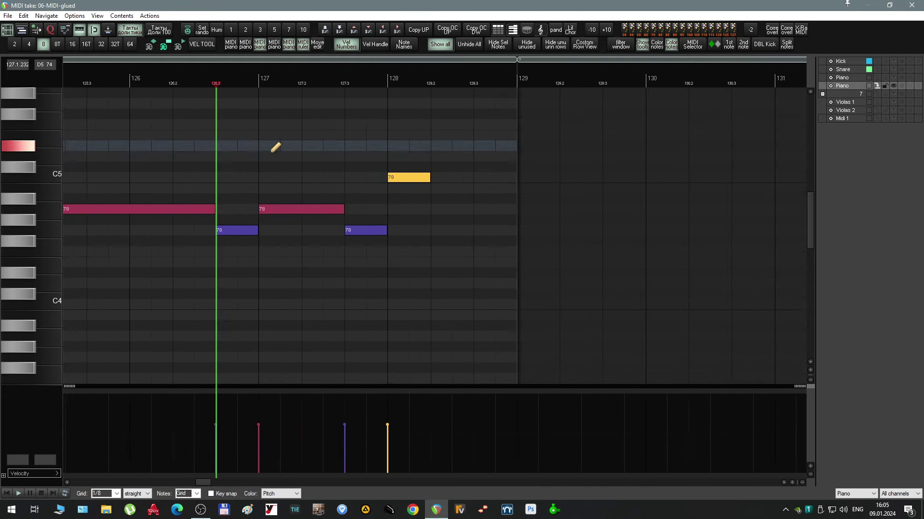
scroll(439, 213, down, 3)
scroll(382, 271, up, 3)
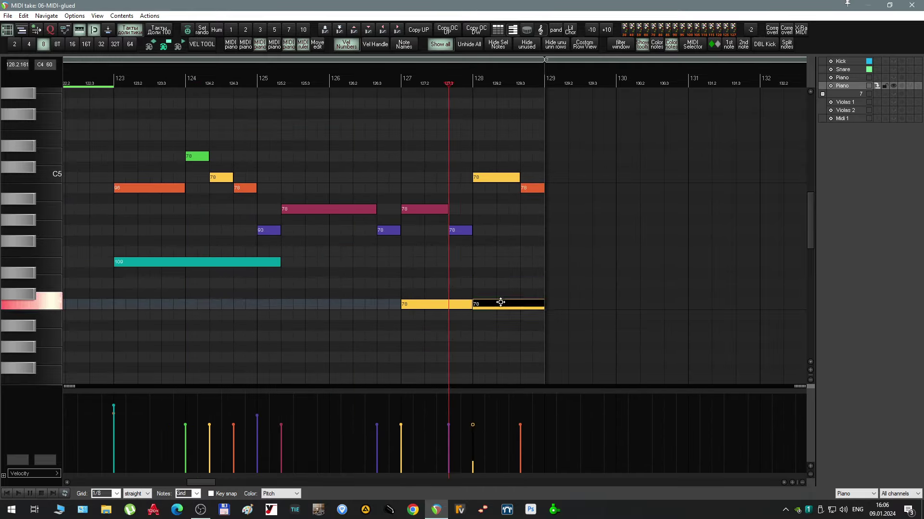
- Put a two-beat C5 in bar 127 and delete the A4 notes under bars 127 and 128
scroll(450, 201, up, 2)
drag(445, 177, 489, 177)
drag(446, 209, 489, 208)
drag(495, 209, 573, 209)
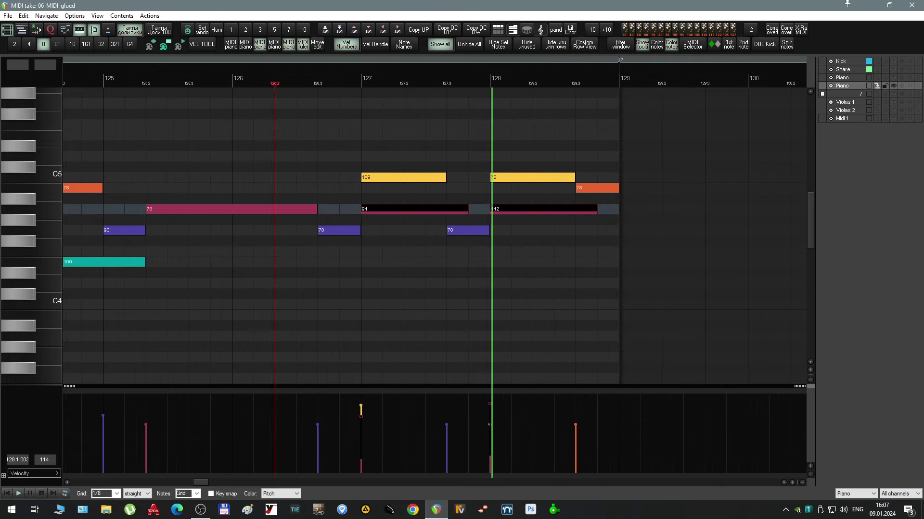
key(Delete)
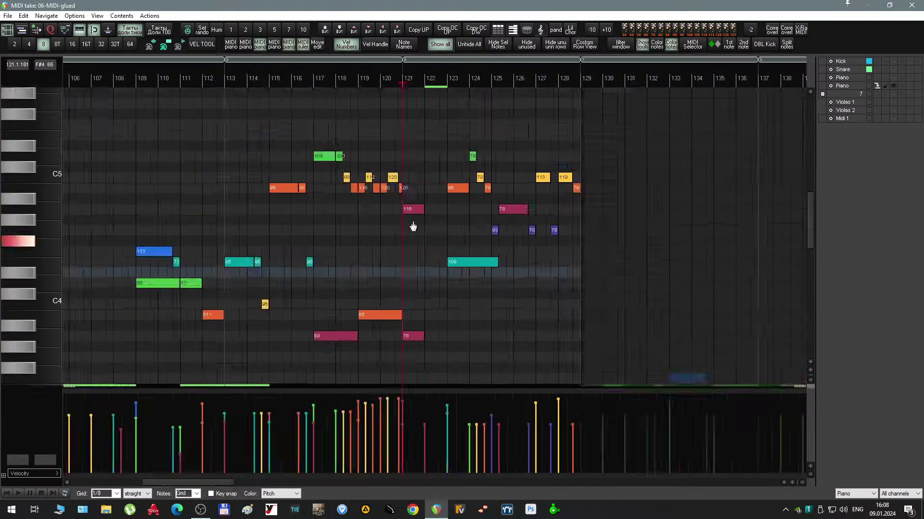
- Add a G5 at velocity 99 in bar 123 and set its B4 to 112 and E4 to 65
scroll(412, 227, up, 4)
scroll(445, 305, up, 3)
drag(426, 219, 473, 219)
scroll(466, 257, up, 2)
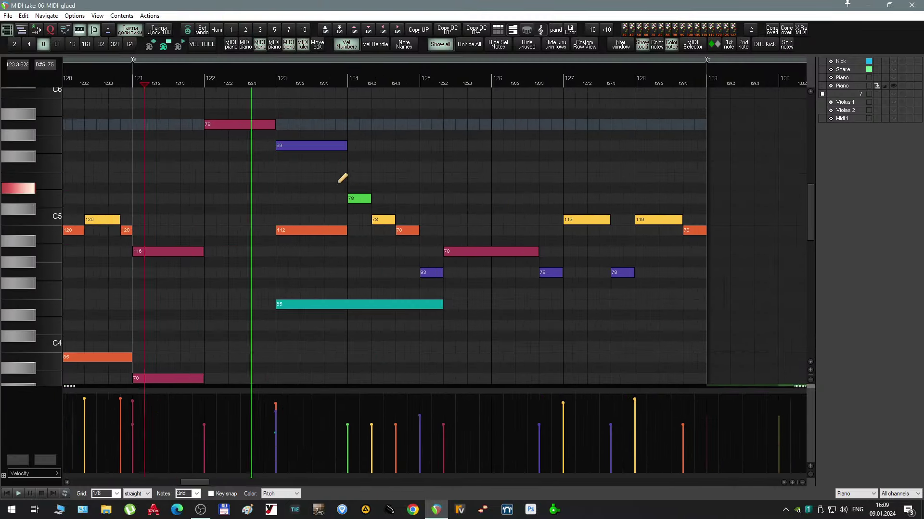
- Mute the C5 and B4 in bar 124, lengthen the D5 to two beats and layer an F5 above it
mouse_move(392, 179)
mouse_down()
mouse_move(539, 166)
mouse_move(516, 167)
mouse_up()
click(516, 226)
scroll(476, 217, left, 1)
key(space)
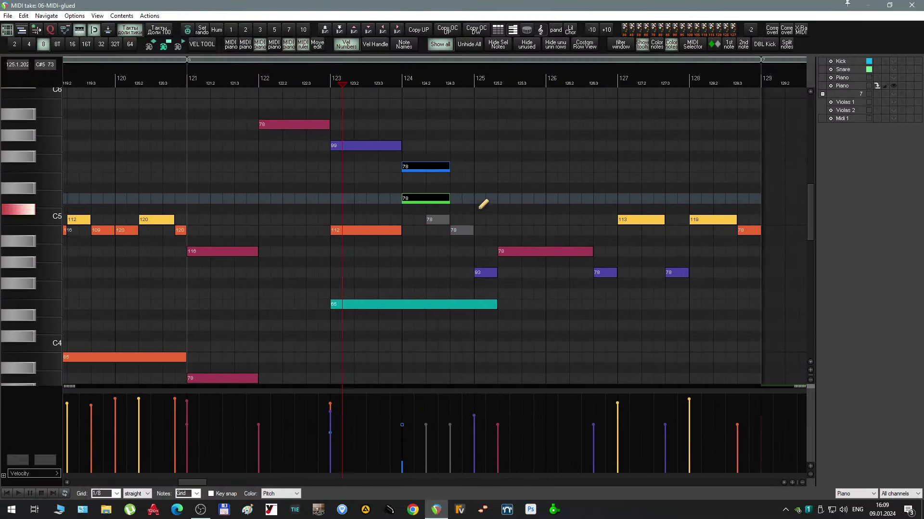
- Try a one-beat D5 above the G4 at the start of bar 125, listen to it, and remove it
drag(475, 198, 497, 198)
key(space)
key(space)
double_click(485, 199)
double_click(484, 272)
double_click(484, 198)
scroll(422, 206, right, 1)
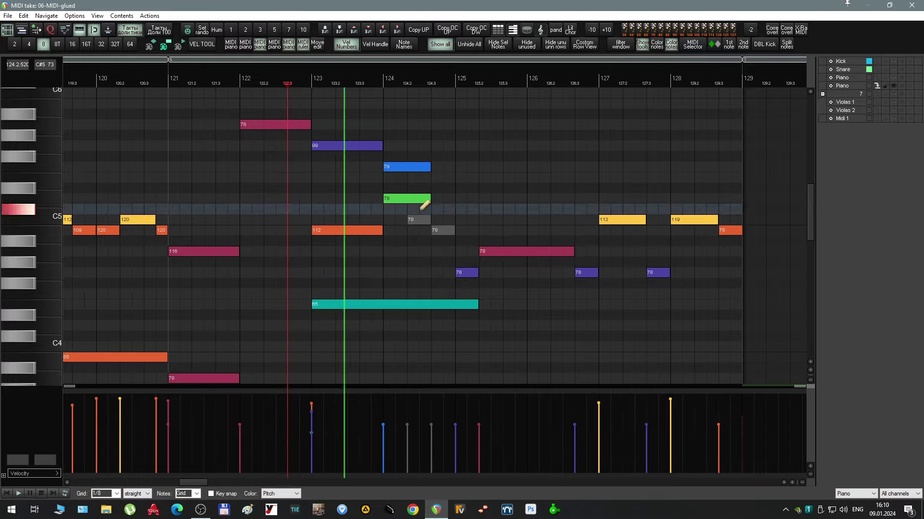
- Extend the D5 through bar 124, add an E5 on its third beat, and place a C#5 at bar 125
drag(429, 166, 407, 166)
key(space)
scroll(417, 183, left, 1)
scroll(412, 191, right, 3)
drag(358, 198, 382, 198)
drag(334, 168, 358, 169)
scroll(389, 177, up, 3)
drag(335, 177, 374, 177)
drag(380, 214, 402, 210)
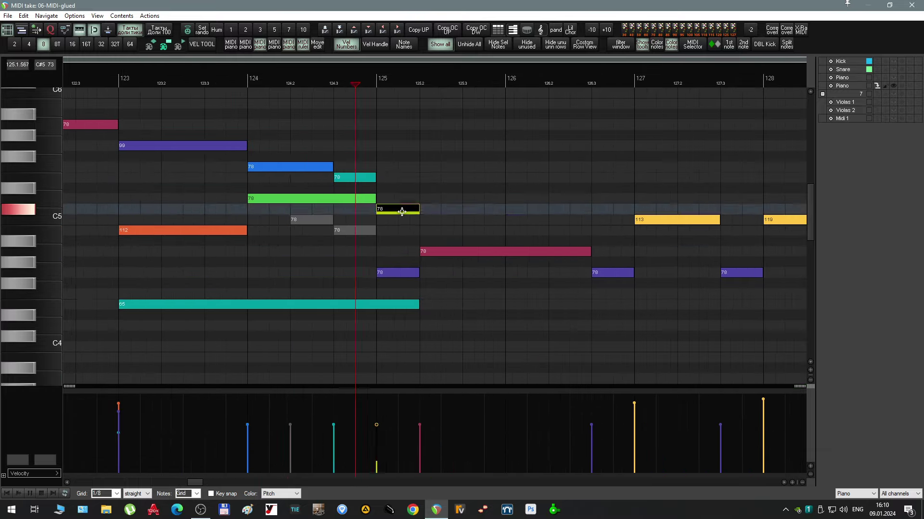
- Change the chord at the start of bar 125 to A4 and C5, with the C5 at velocity 102, and play it
scroll(269, 214, down, 3)
key(space)
scroll(363, 239, up, 3)
drag(374, 239, 374, 230)
drag(375, 294, 374, 273)
key(space)
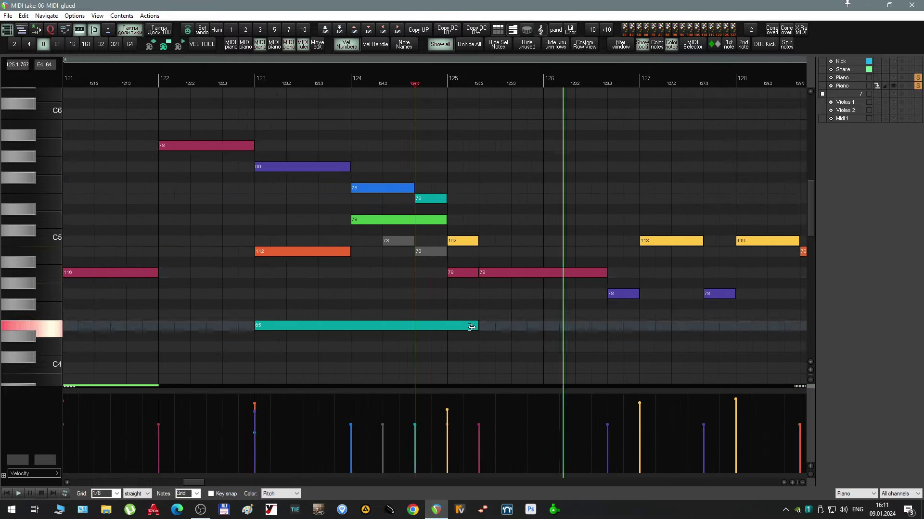
- Replace the long E4 with separate notes in bars 123 and 124, and layer a D5 above the long A4 from bar 125
drag(475, 325, 347, 325)
drag(349, 325, 423, 325)
ctrl+drag(463, 272, 462, 219)
- Play the passage and hold a D4 from the start of bar 125 to the third beat of bar 126
click(171, 213)
scroll(226, 250, down, 1)
click(262, 282)
click(356, 318)
drag(389, 325, 544, 325)
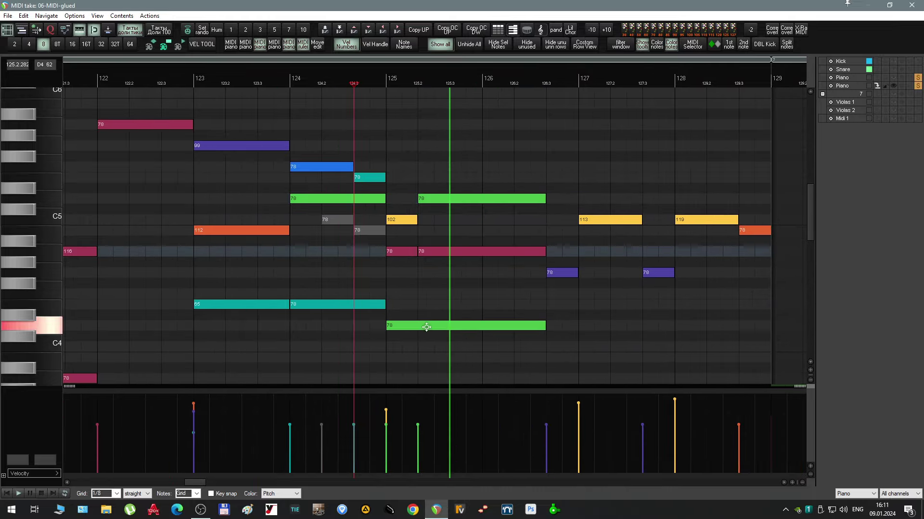
- Split the D4 at the second beat of bar 125, raise the second part to E4, and listen
key(s)
drag(427, 326, 427, 304)
key(space)
- Try different pitches for the supporting note in bar 124 and set it to F4
drag(535, 288, 476, 274)
drag(385, 293, 384, 324)
drag(390, 262, 390, 293)
key(Escape)
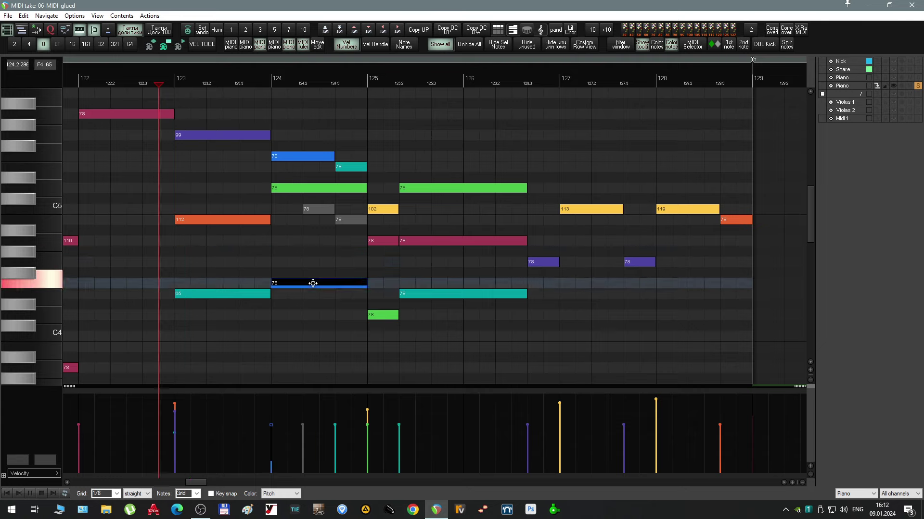
- Set the supporting note in bar 124 to E4 and try lower notes such as G3 and A3 beneath bars 124 and 125
drag(313, 283, 313, 315)
scroll(361, 317, left, 4)
drag(375, 156, 367, 274)
drag(305, 237, 292, 237)
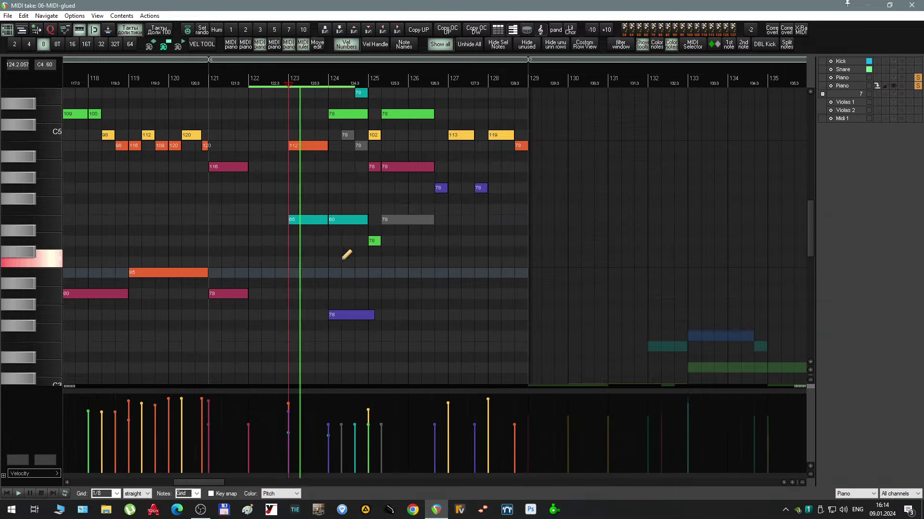
drag(347, 314, 375, 282)
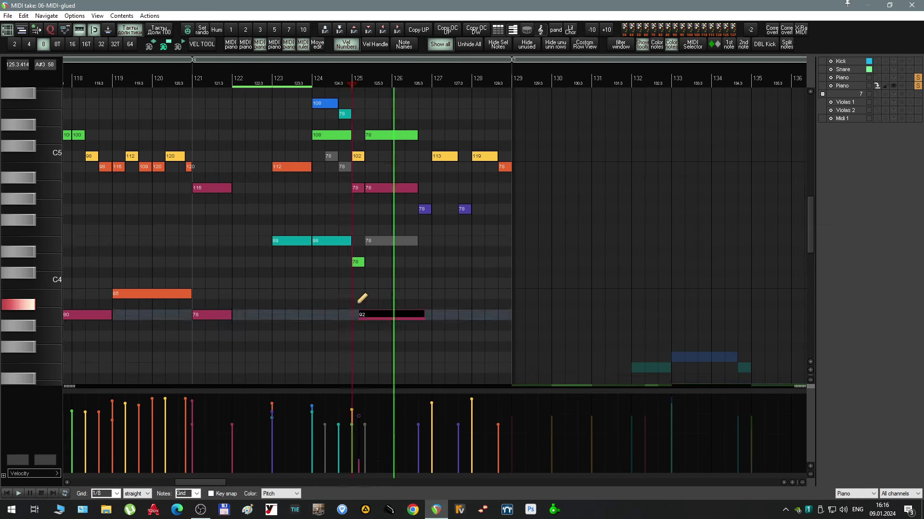
drag(373, 233, 383, 256)
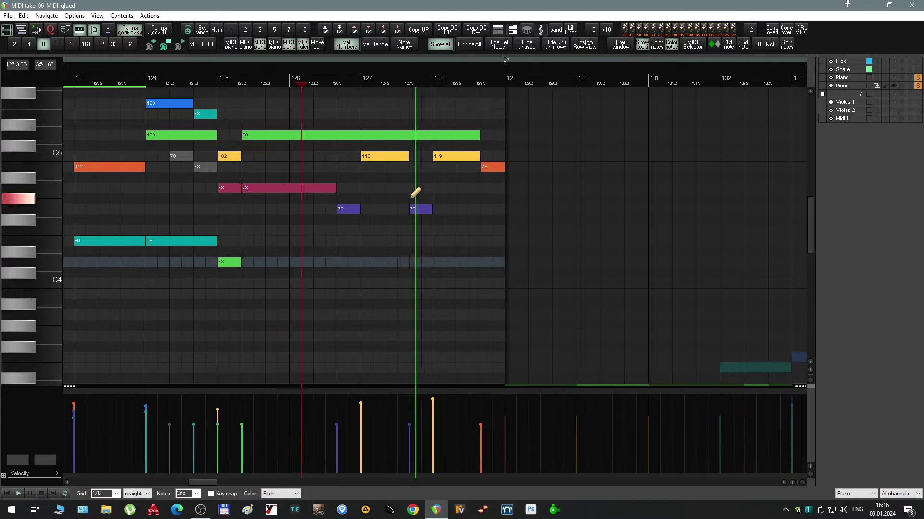
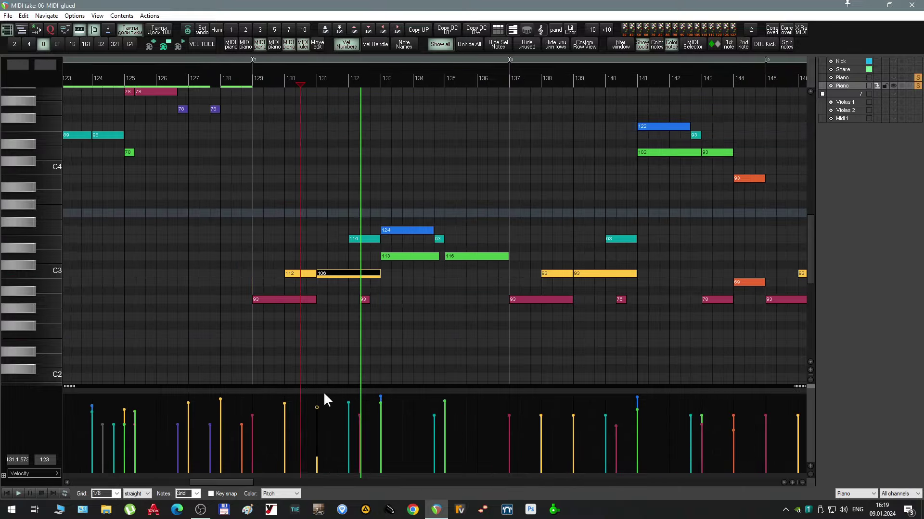
- Play the repeated piano part to its end and reshape the melody in bar 174 with an F5 followed by an E5
scroll(325, 201, right, 8)
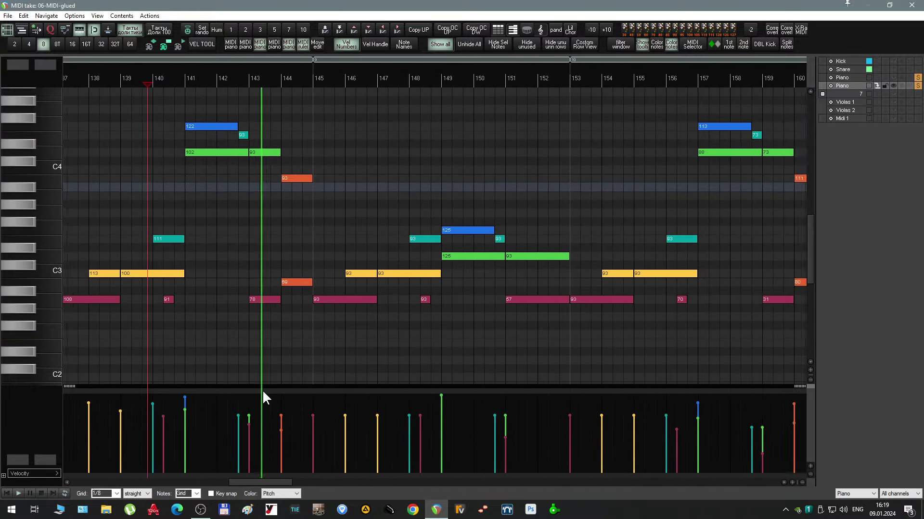
scroll(414, 266, up, 3)
scroll(358, 235, up, 2)
scroll(328, 239, right, 5)
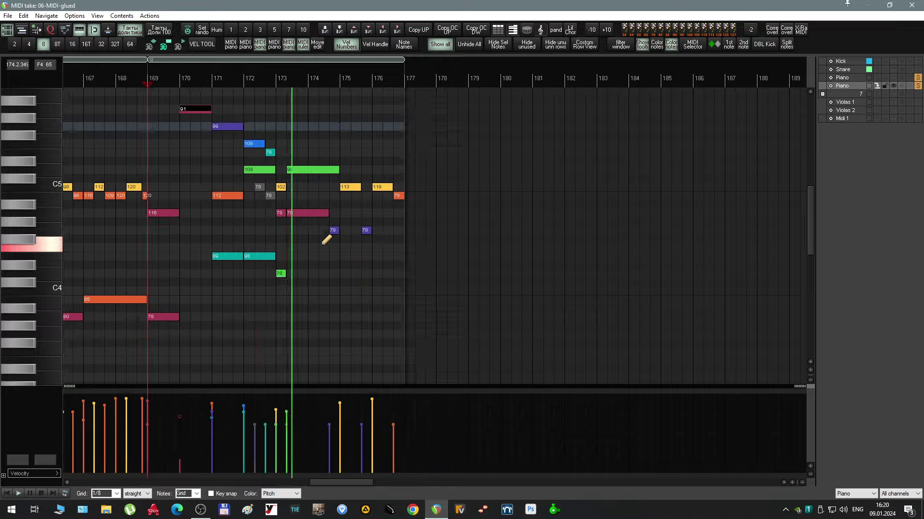
scroll(293, 231, up, 4)
mouse_move(413, 140)
mouse_down()
mouse_move(459, 139)
mouse_move(445, 140)
mouse_up()
scroll(433, 144, right, 1)
click(382, 151)
scroll(494, 207, down, 5)
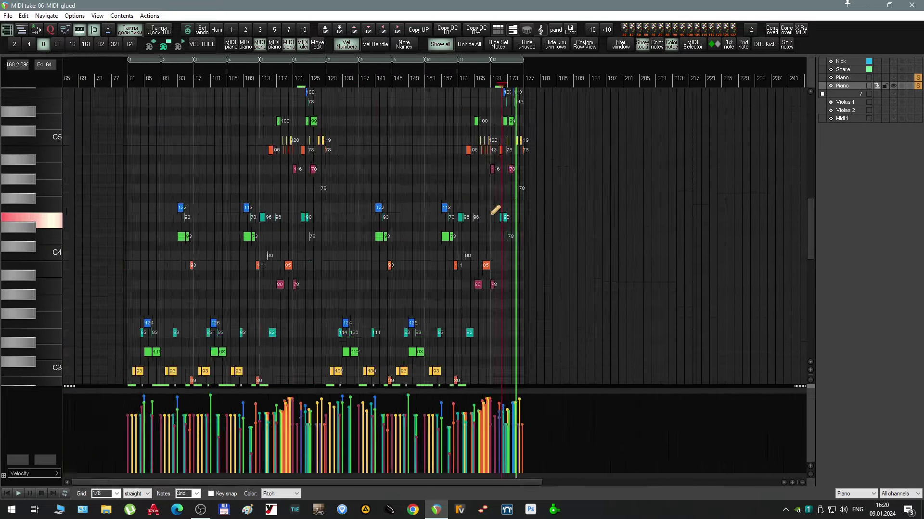
- Place an F5 at the start of bar 175, try B4 in bars 175 and 176, and end on C5
scroll(494, 206, up, 6)
drag(469, 226, 469, 207)
scroll(369, 148, right, 2)
mouse_move(288, 207)
mouse_down()
mouse_move(289, 199)
mouse_move(289, 207)
mouse_up()
scroll(466, 212, left, 3)
scroll(466, 212, right, 1)
drag(454, 189, 453, 216)
scroll(454, 215, right, 3)
drag(610, 216, 611, 188)
drag(276, 159, 395, 159)
drag(402, 198, 402, 207)
scroll(402, 208, down, 5)
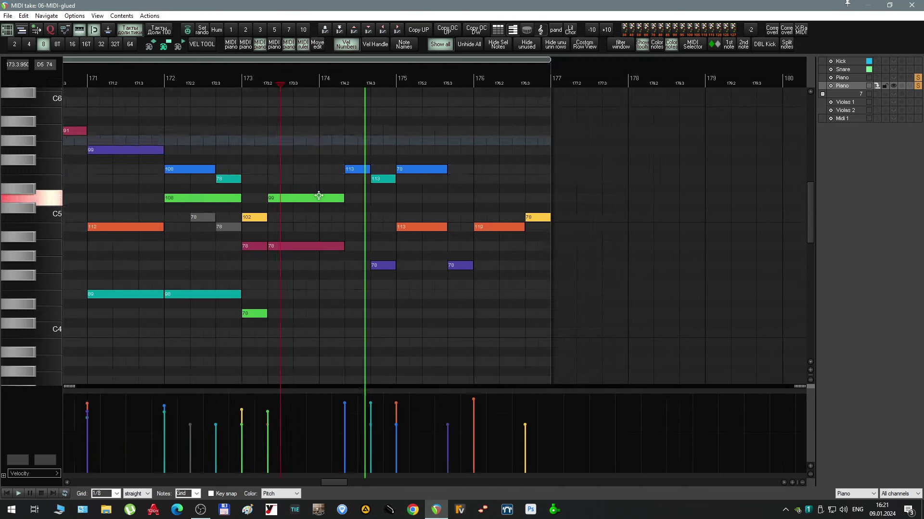
- Try a D5 beneath the F5 in bar 175 and add an F5 in bar 176, then remove the D5
scroll(317, 194, left, 1)
drag(513, 178, 556, 178)
click(445, 232)
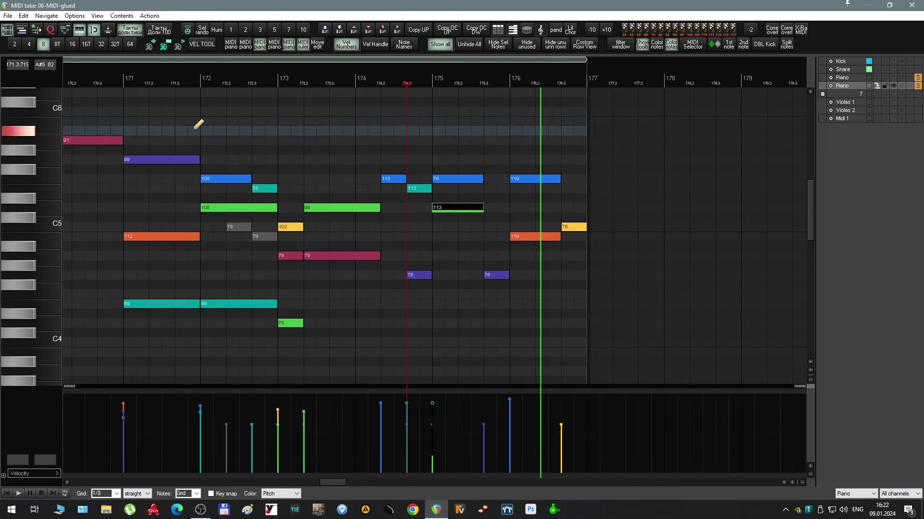
scroll(496, 207, up, 2)
double_click(447, 208)
- Hold the G4 from the third beat of bar 175 to that of bar 176, and set bar 175's F5 velocity to 112
drag(510, 275, 580, 274)
scroll(433, 217, right, 1)
scroll(342, 181, right, 1)
double_click(509, 237)
drag(371, 425, 371, 414)
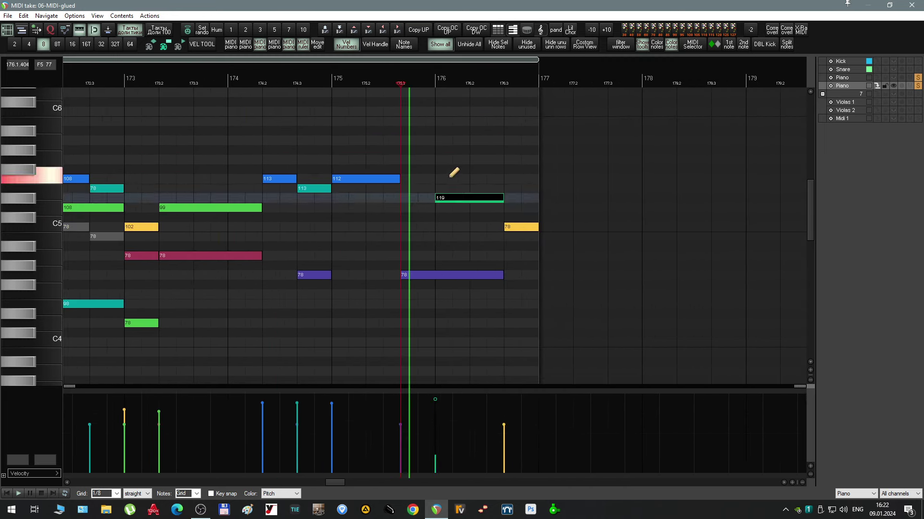
- Set the first note of bar 176 to C5 and its third-beat note to B4, then replay the passage
drag(487, 234, 486, 226)
drag(511, 226, 511, 236)
scroll(500, 241, down, 3)
click(290, 144)
scroll(406, 192, up, 4)
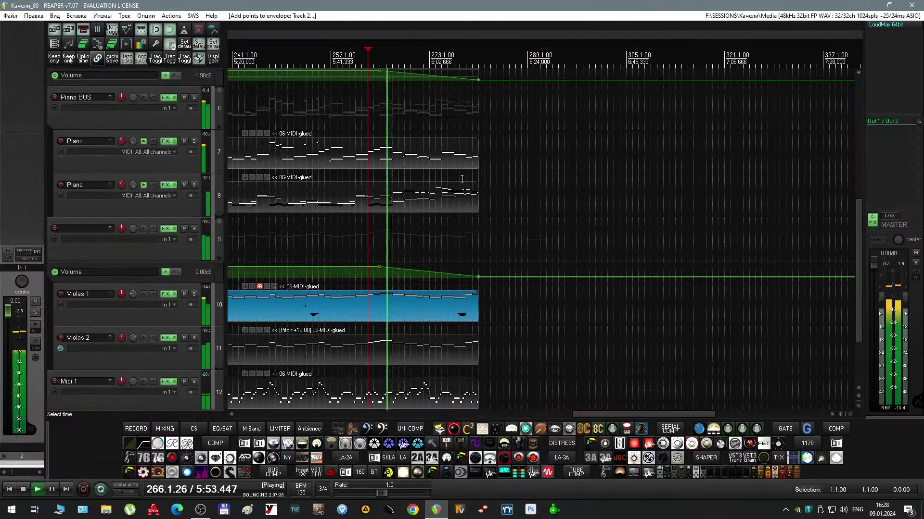
- Open the second Piano item's notes and draw an A4 from the start of bar 281 to bar 285
double_click(462, 179)
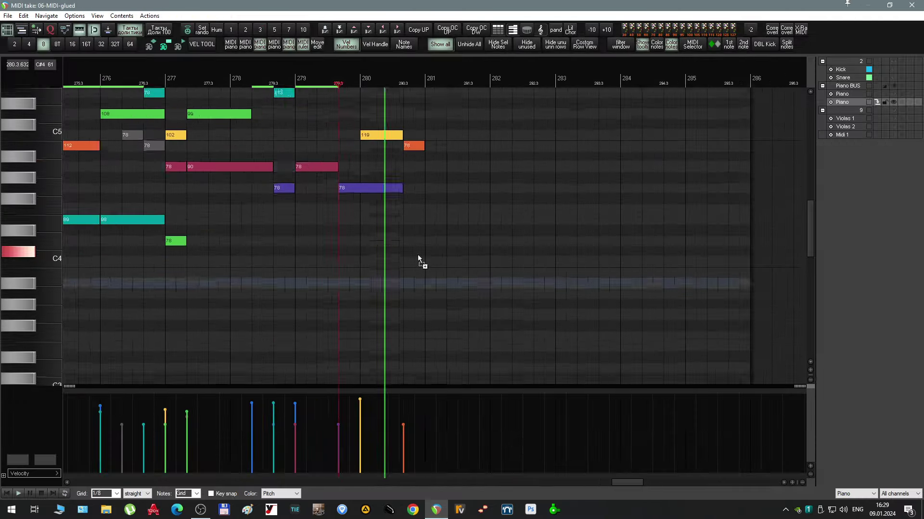
drag(425, 166, 685, 164)
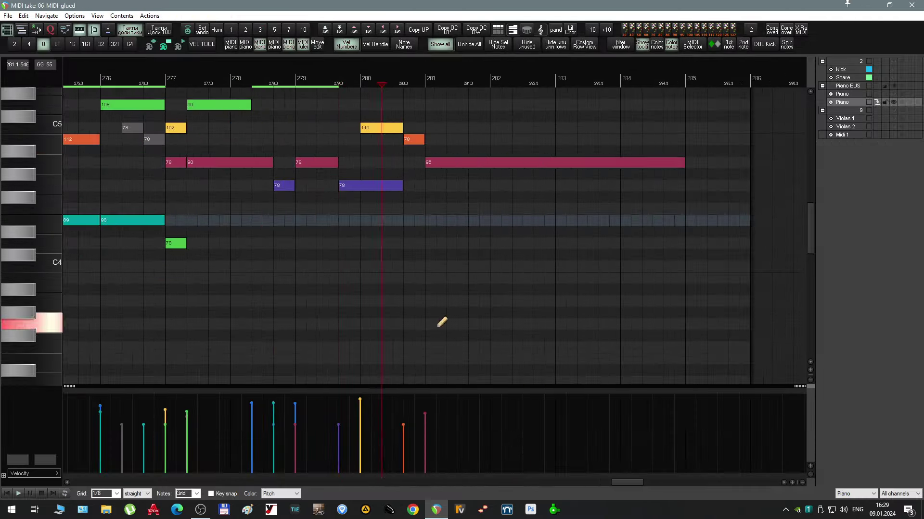
scroll(459, 274, down, 3)
scroll(458, 269, up, 6)
- Add short, staggered C5, E5 and A5 notes above the long A4 in bar 281 and listen to the result
mouse_move(414, 268)
mouse_down()
mouse_move(459, 255)
mouse_move(422, 255)
mouse_move(428, 203)
mouse_move(450, 171)
mouse_move(439, 150)
mouse_up()
click(336, 197)
key(space)
key(space)
click(426, 232)
scroll(460, 182, down, 2)
key(space)
scroll(517, 201, right, 2)
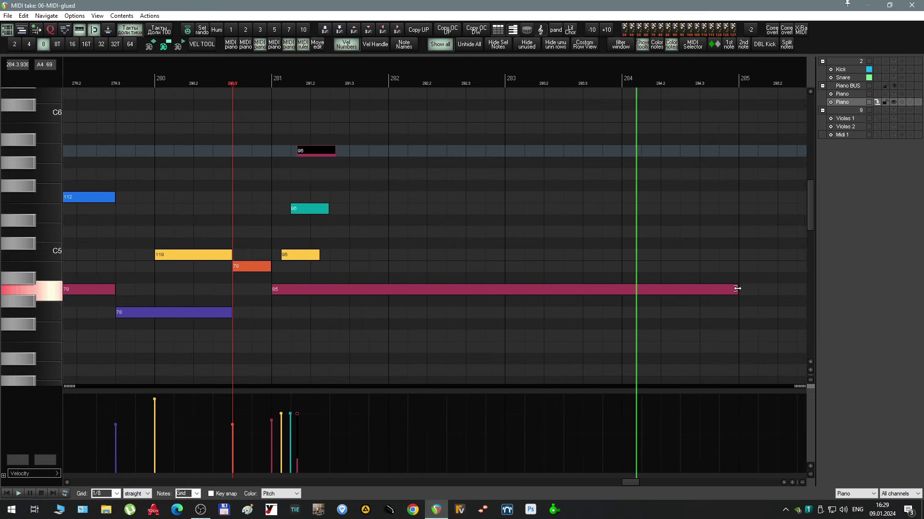
- Lengthen the C5, E5 and A5 to about four bars, nudge their staggered starts and replay
drag(356, 262, 291, 153)
drag(336, 151, 752, 186)
click(174, 151)
scroll(292, 168, up, 3)
drag(332, 145, 288, 259)
drag(307, 254, 284, 146)
click(99, 128)
mouse_move(315, 151)
mouse_down()
mouse_move(327, 152)
mouse_move(318, 152)
mouse_up()
drag(324, 210, 331, 210)
drag(330, 151, 348, 151)
click(154, 148)
- Lower the long A4 by an octave to A3 and draw a new A4 above it from bar 281 to about bar 285
scroll(347, 167, down, 4)
scroll(318, 177, down, 3)
key(space)
click(321, 151)
click(339, 30)
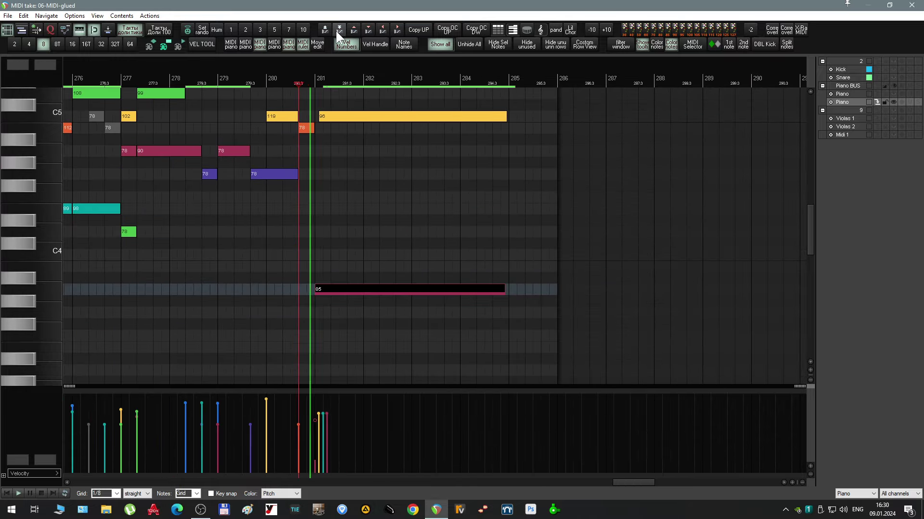
scroll(318, 235, up, 5)
drag(316, 237, 652, 236)
- Spread the starts of the long C5, E5 and A5 further apart in bar 281 and replay the rolled chord
drag(337, 207, 341, 207)
drag(342, 170, 346, 170)
drag(342, 122, 349, 123)
key(space)
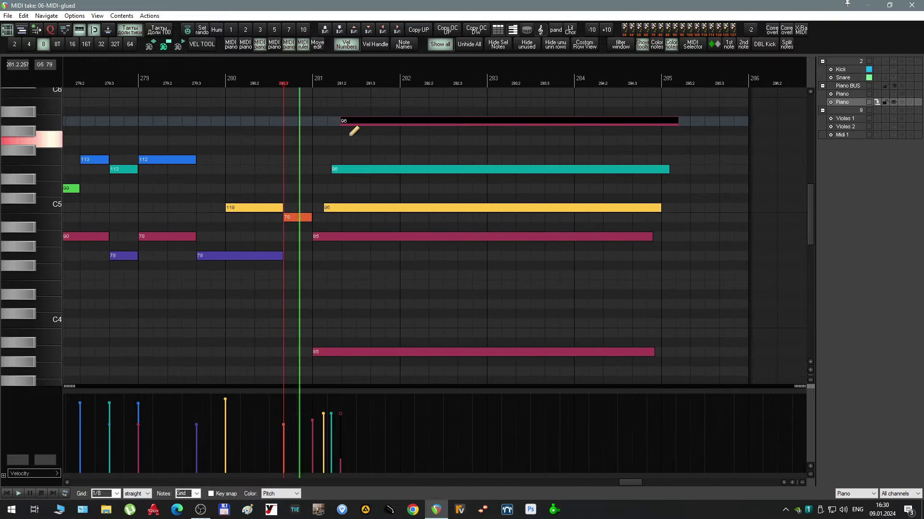
scroll(507, 250, right, 2)
click(73, 198)
scroll(193, 231, left, 2)
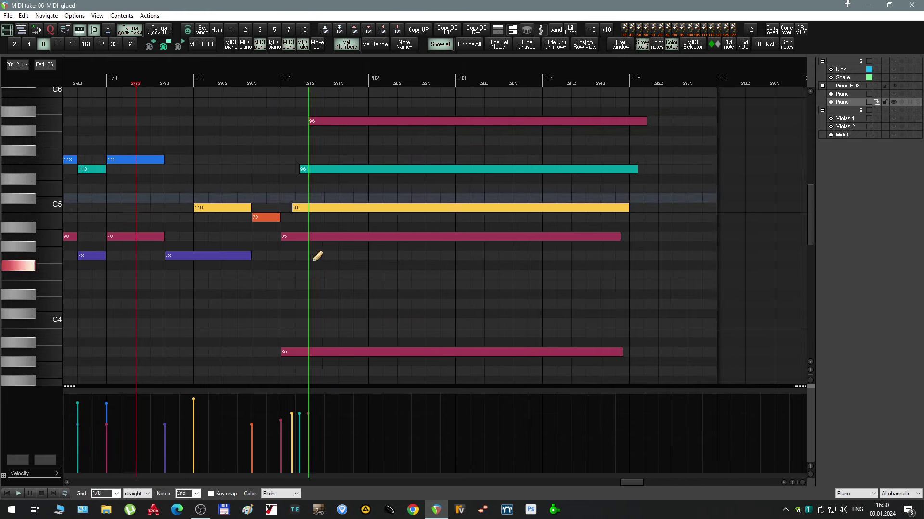
- Even out the velocities of the five final chord notes at 91 and replay the ending
drag(315, 258, 301, 118)
drag(308, 414, 308, 429)
click(255, 313)
drag(280, 420, 310, 414)
click(255, 284)
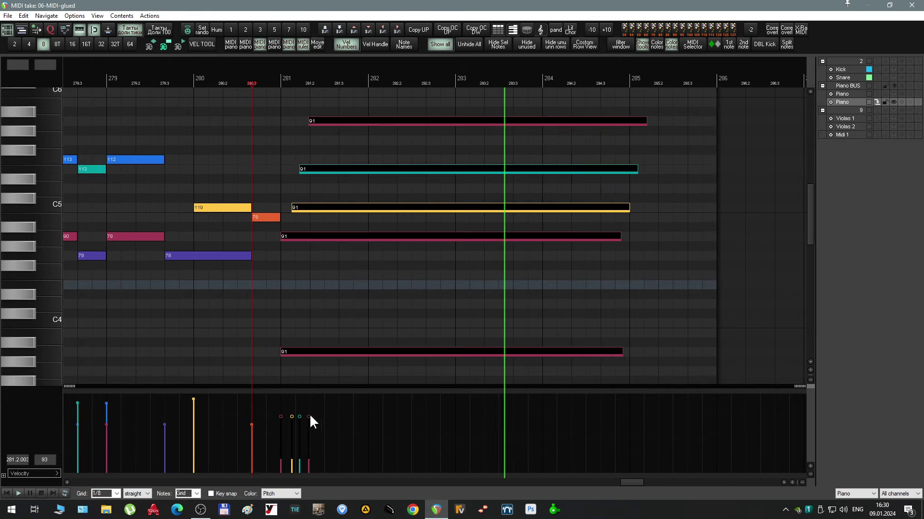
click(211, 304)
key(space)
- Set the velocities of all five final chord notes to 81 and listen again
drag(337, 111, 309, 423)
click(255, 294)
key(space)
scroll(516, 206, down, 4)
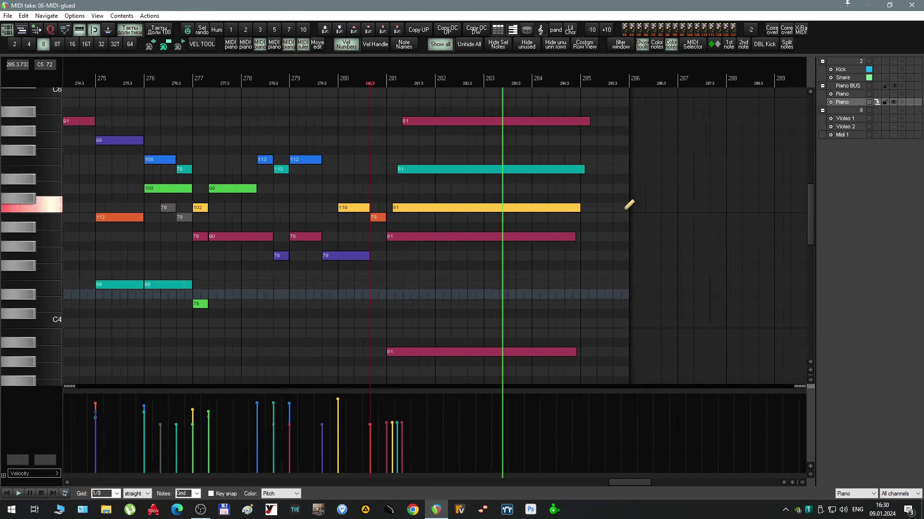
- Extend the second Piano item, and draw an A1 from bar 281 in the first Piano part, lengthened to about bar 291
drag(628, 226, 640, 227)
drag(183, 96, 202, 356)
drag(235, 121, 314, 144)
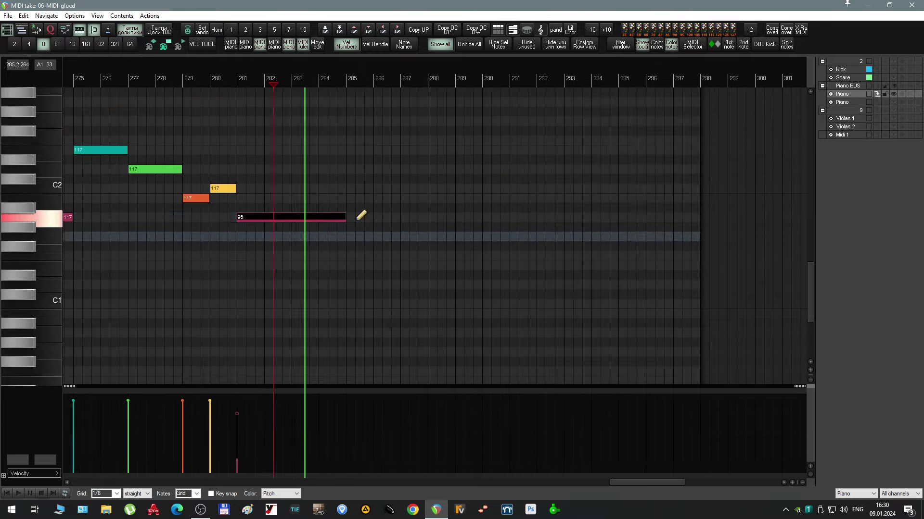
drag(340, 219, 510, 224)
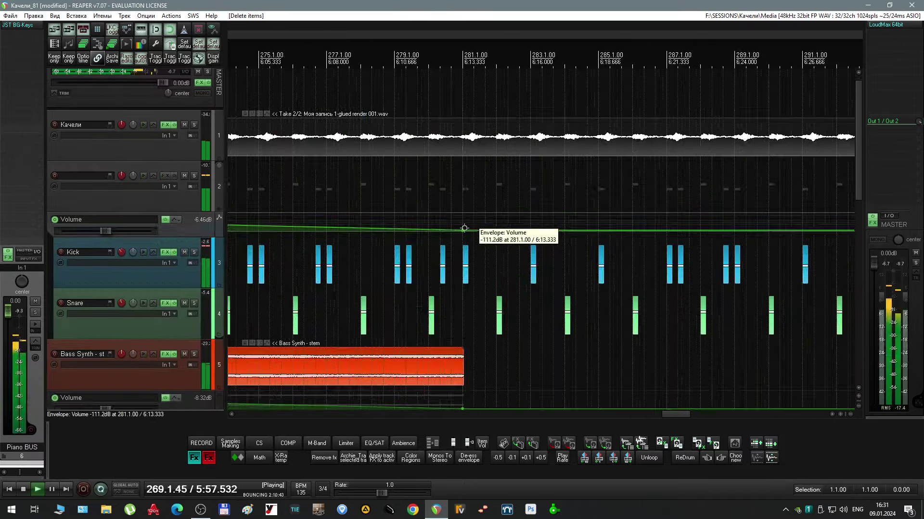
- Delete the Kick and Snare items from bar 281 onward
scroll(466, 229, down, 2)
scroll(470, 229, up, 4)
scroll(482, 231, down, 6)
drag(381, 200, 639, 253)
key(Delete)
scroll(640, 253, down, 2)
drag(729, 246, 480, 186)
key(Delete)
scroll(361, 216, up, 6)
scroll(429, 215, down, 6)
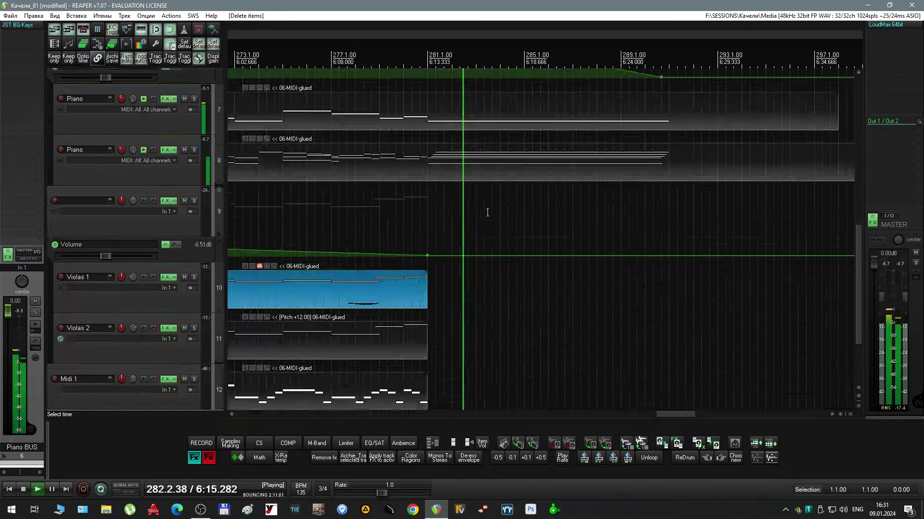
- Try splitting both Piano items at the third beat of bar 279 and shifting the later parts one beat later
scroll(486, 213, down, 3)
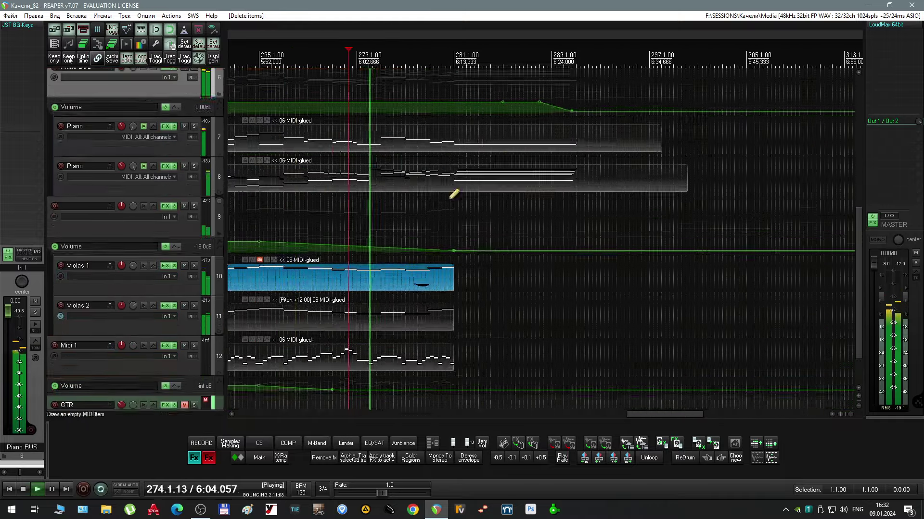
scroll(400, 183, up, 8)
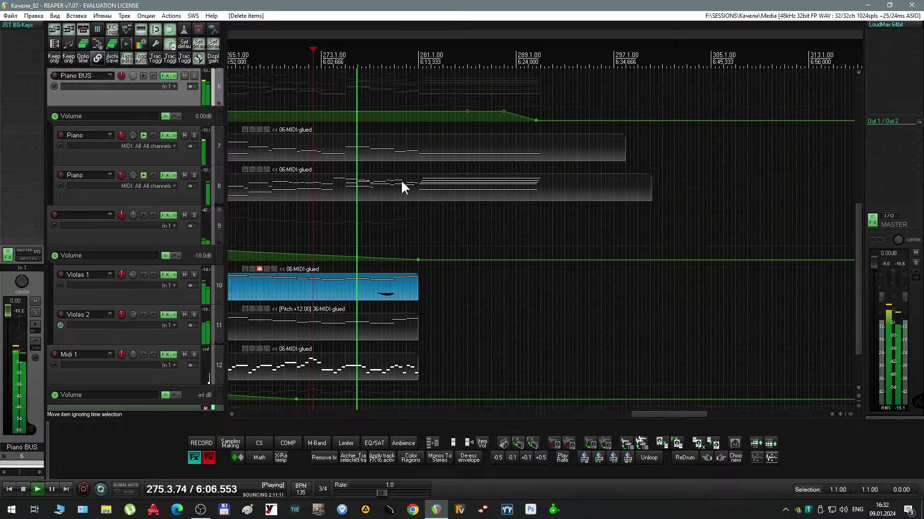
key(space)
scroll(443, 159, up, 4)
key(s)
scroll(418, 171, down, 4)
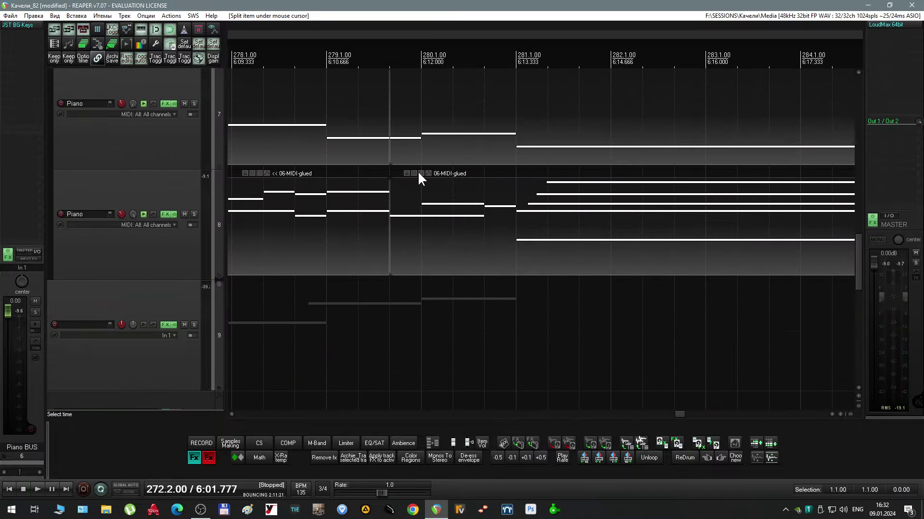
drag(418, 172, 450, 172)
scroll(357, 224, up, 3)
click(358, 224)
key(space)
- Try splitting both Piano items again at the start of bar 279, repositioning the pieces and closing the gaps
scroll(444, 245, down, 4)
key(alt+l)
scroll(206, 126, up, 2)
click(298, 100)
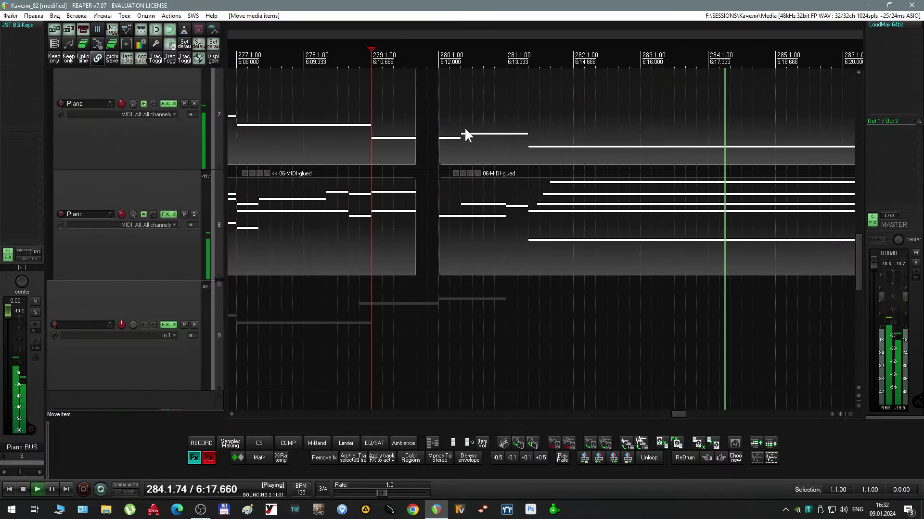
drag(463, 127, 453, 127)
scroll(396, 158, up, 4)
key(s)
drag(451, 158, 482, 158)
scroll(321, 241, down, 3)
click(292, 308)
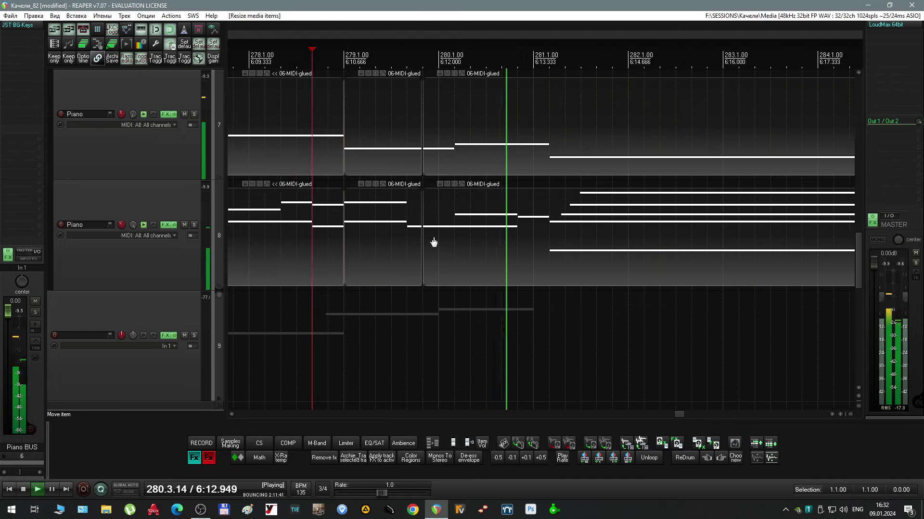
- Try moving the split Piano pieces further, then undo the moves and splits
scroll(337, 287, down, 2)
key(ctrl+z)
drag(366, 179, 460, 165)
key(space)
scroll(454, 215, down, 2)
drag(482, 252, 442, 240)
scroll(441, 246, down, 4)
key(ctrl+z)
key(ctrl+z)
key(ctrl+z)
key(ctrl+z)
key(ctrl+z)
scroll(405, 244, up, 3)
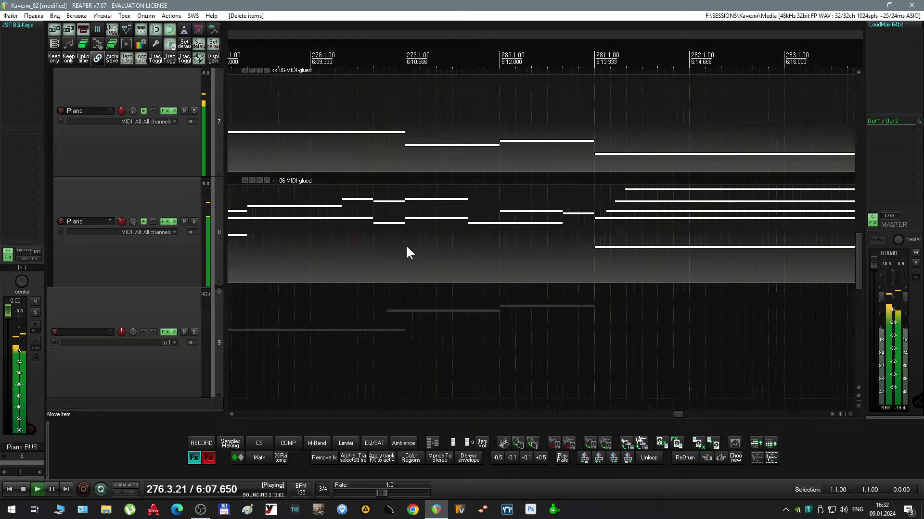
scroll(406, 244, up, 2)
drag(503, 250, 419, 243)
drag(564, 258, 423, 246)
scroll(402, 257, down, 4)
key(space)
scroll(398, 262, down, 2)
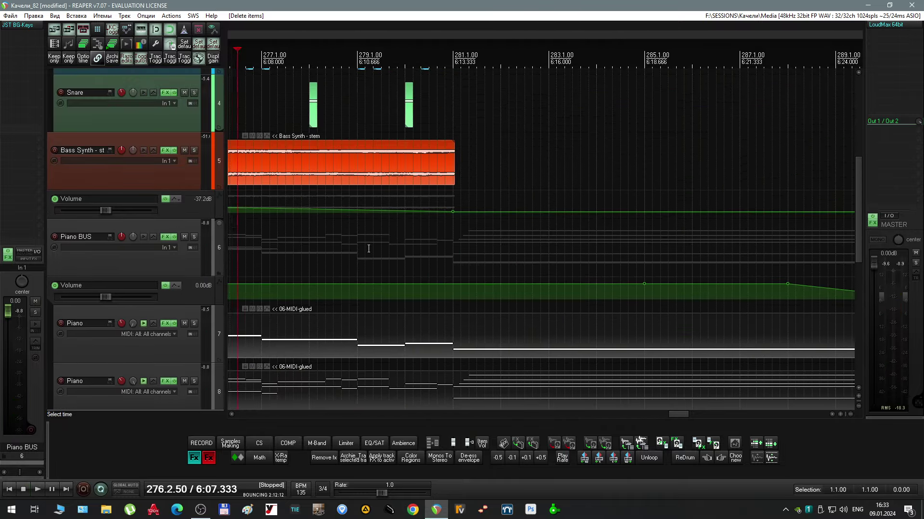
- Show the master track and add tempo points of 135 BPM at bar 279 and 98.022 BPM at bar 281, then play
scroll(367, 247, up, 4)
click(360, 231)
scroll(77, 18, down, 1)
click(54, 15)
click(86, 47)
drag(357, 205, 353, 205)
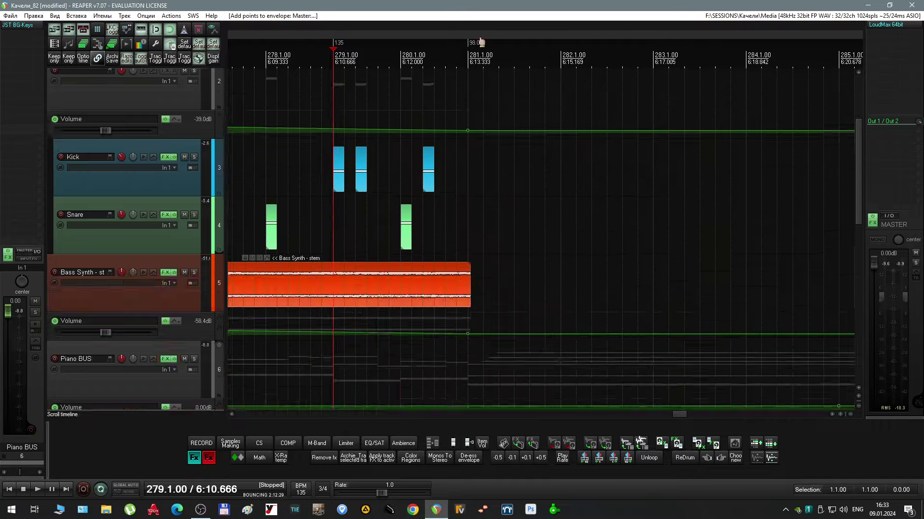
key(space)
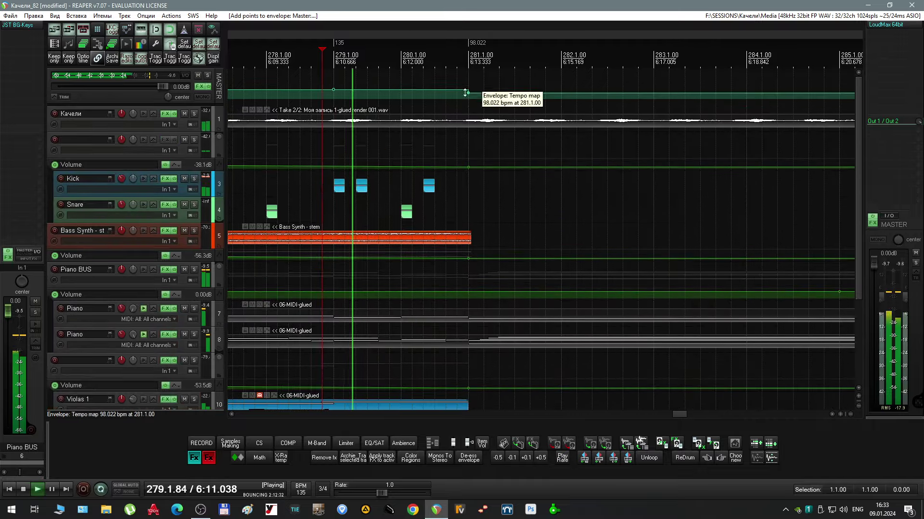
- Add a tempo marker of 130 BPM at the start of bar 280 and play the passage
drag(489, 110, 489, 116)
double_click(452, 42)
text(130)
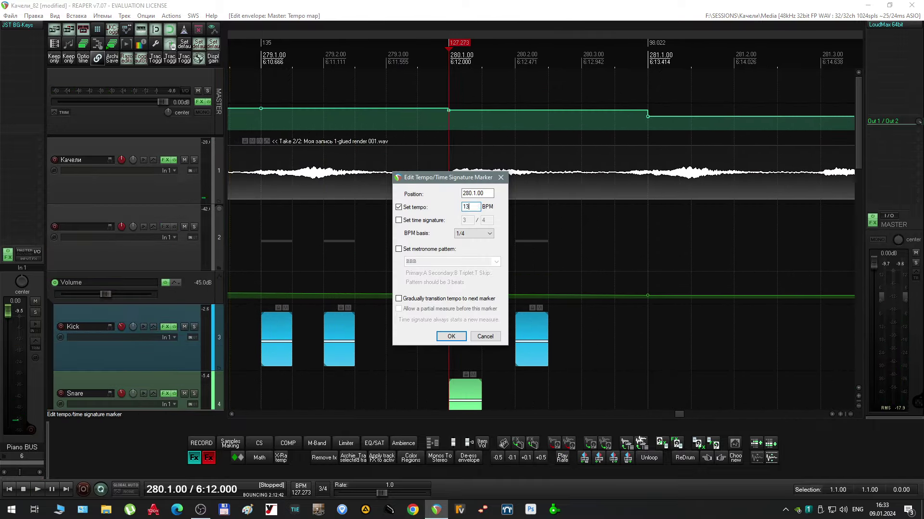
key(Return)
scroll(449, 96, down, 3)
key(space)
click(291, 245)
key(space)
- Add a tempo marker of 130 BPM on the third beat of bar 279
scroll(366, 125, up, 4)
shift+click(372, 106)
double_click(378, 43)
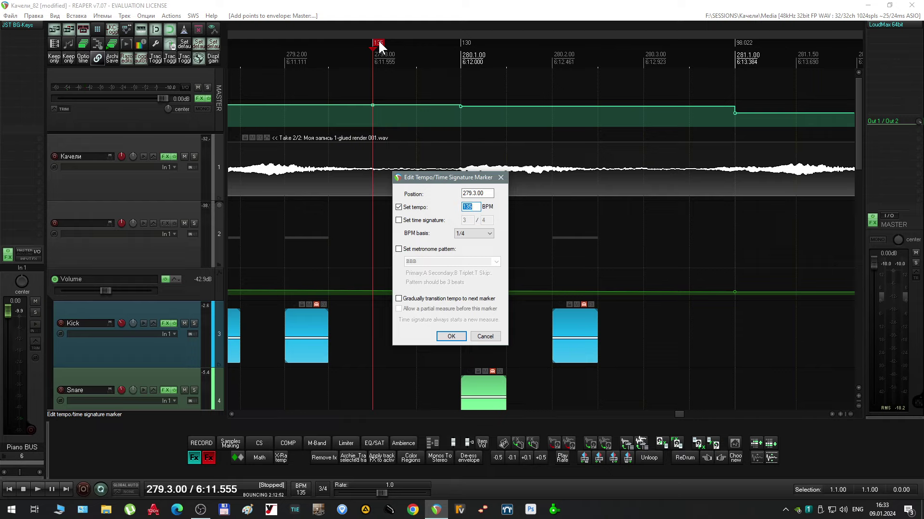
text(130)
key(Return)
- Set the tempo at the start of bar 280 to 125 BPM and add 120 BPM on its second beat
double_click(470, 41)
text(125)
key(Return)
scroll(478, 106, down, 3)
text(20)
key(Return)
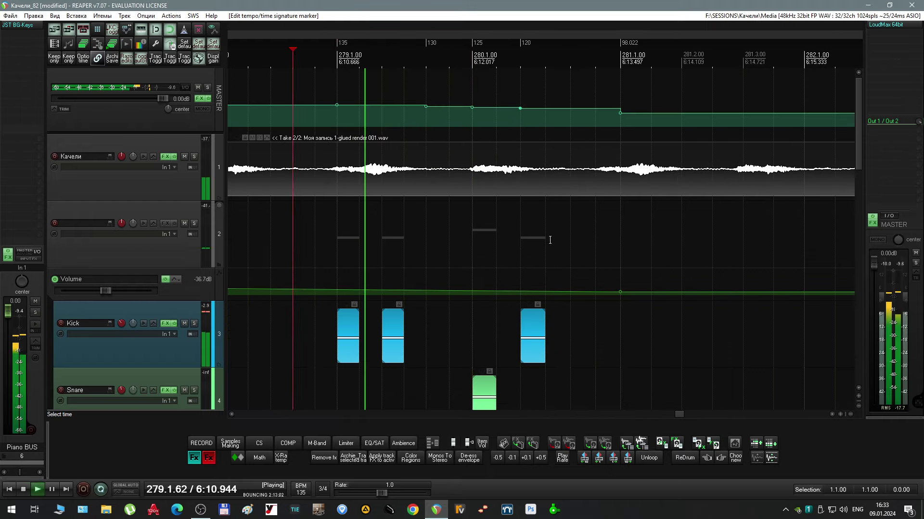
- Set the tempo to 115 BPM on the third beat of bar 280 and 110 BPM at the start of bar 281
double_click(458, 42)
text(115)
key(Return)
double_click(515, 43)
text(110)
key(Return)
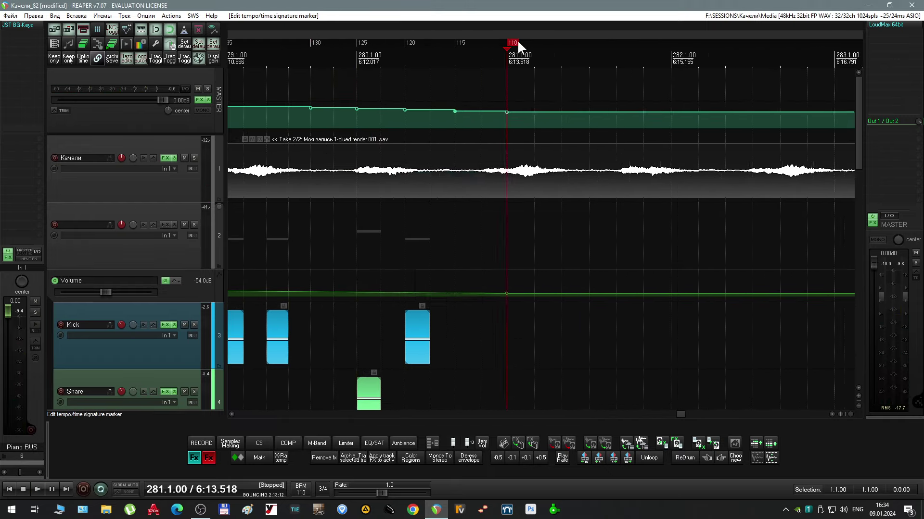
- Play back the ending and examine how the stepped slowdown into bar 281 works with the fading tracks
scroll(432, 120, down, 4)
click(308, 231)
key(space)
scroll(439, 160, up, 2)
scroll(486, 197, down, 5)
scroll(518, 223, down, 5)
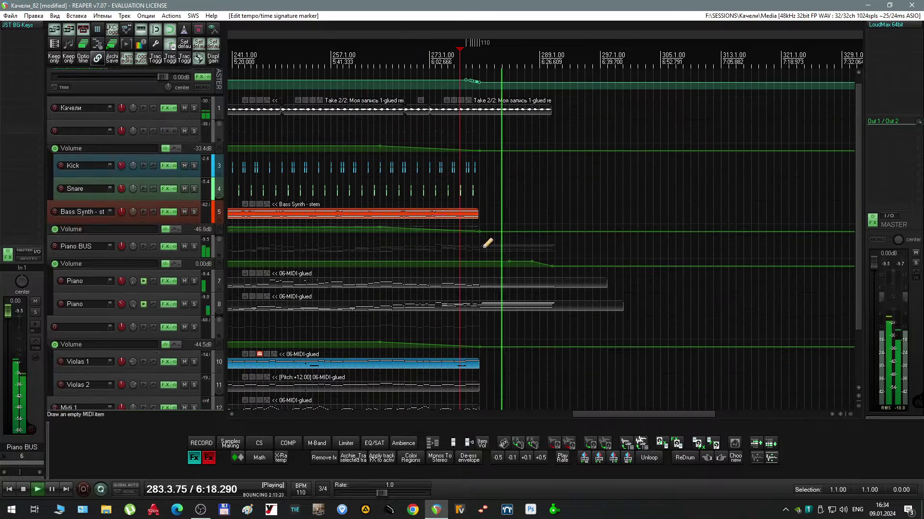
scroll(398, 150, up, 5)
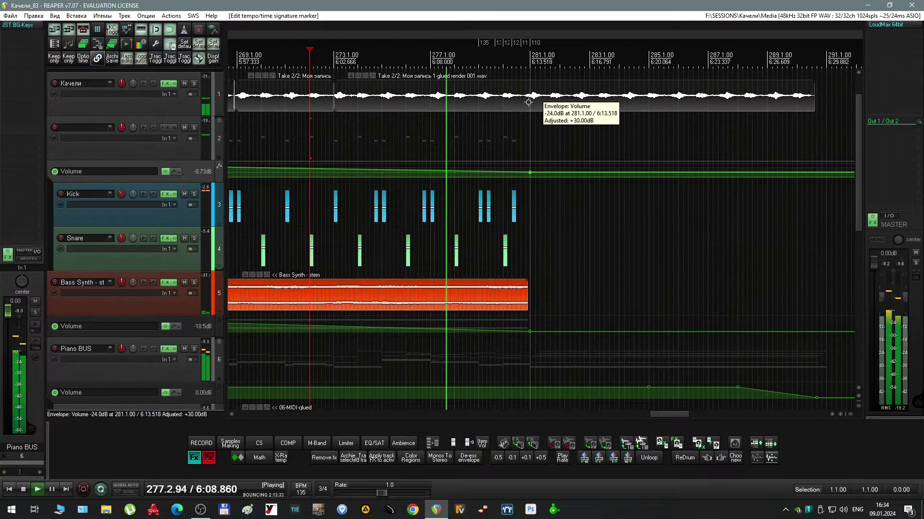
scroll(534, 243, down, 3)
scroll(418, 231, up, 3)
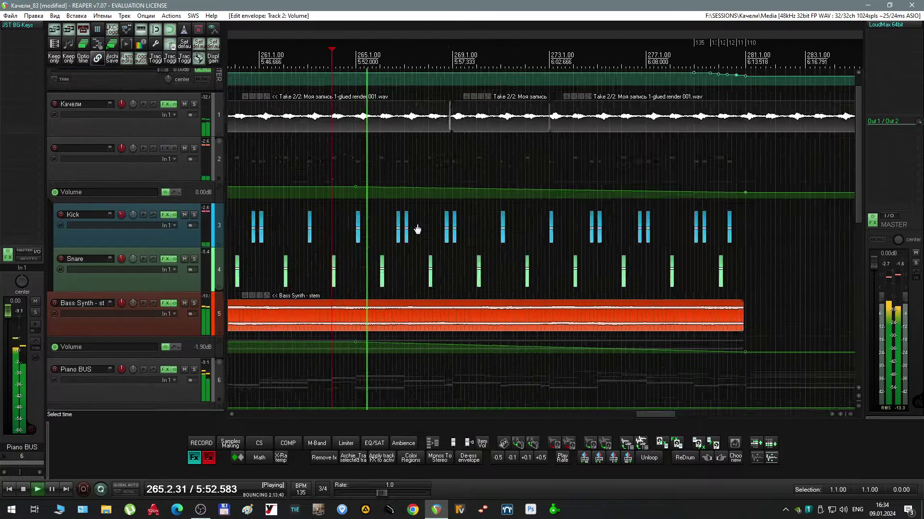
drag(438, 267, 408, 278)
drag(495, 263, 429, 252)
scroll(429, 252, up, 5)
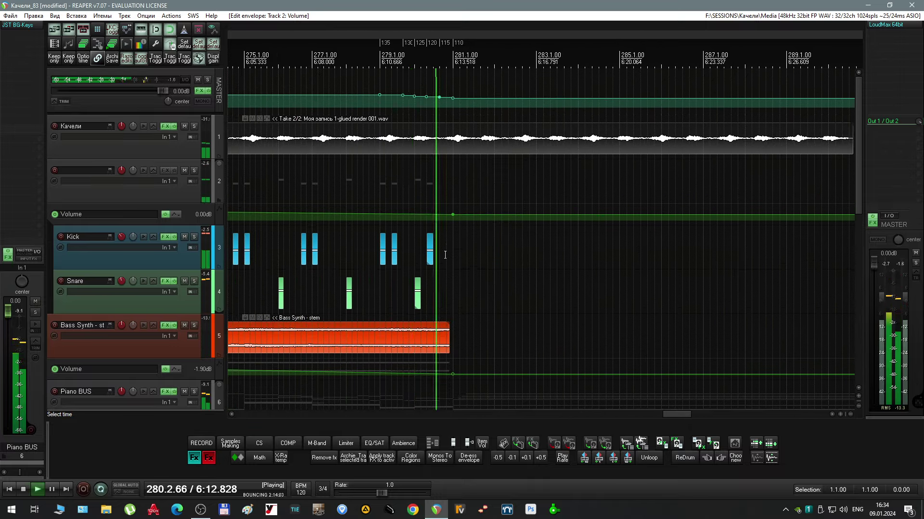
- Stop playback, then set the tempo markers at 279.3.00 to 125 BPM and at 280.1.00 to 115 BPM
key(space)
double_click(400, 42)
text(125)
key(Return)
double_click(445, 42)
text(115)
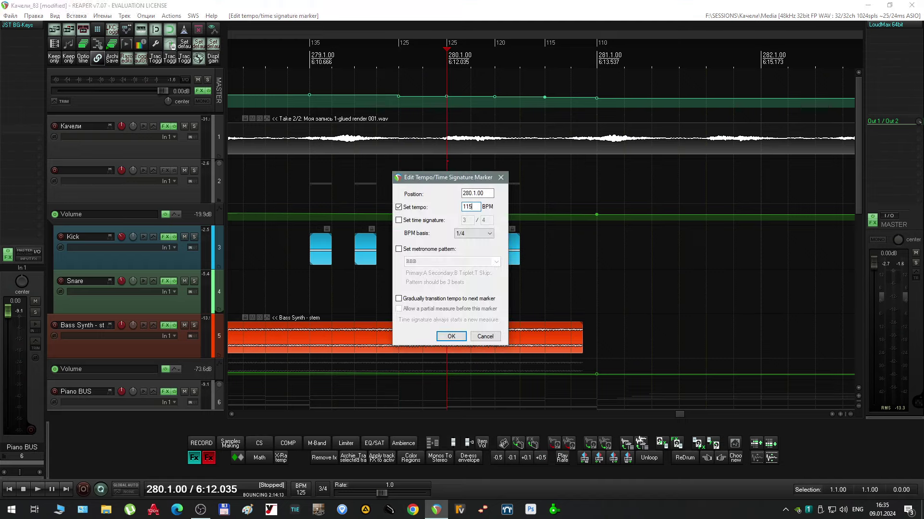
key(Return)
- Set the tempo markers on the second and third beats of bar 280 to 105 BPM and 100 BPM
double_click(499, 42)
text(105)
key(Return)
double_click(556, 42)
text(100)
key(Return)
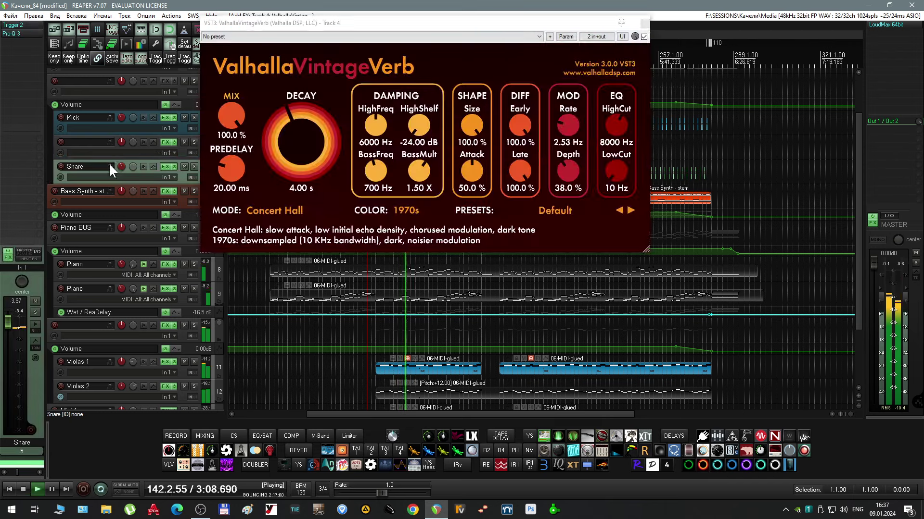
- Send the Snare to the unnamed reverb track and set ValhallaVintageVerb to 11.40 s decay with an 11150 Hz HighCut
drag(143, 167, 143, 144)
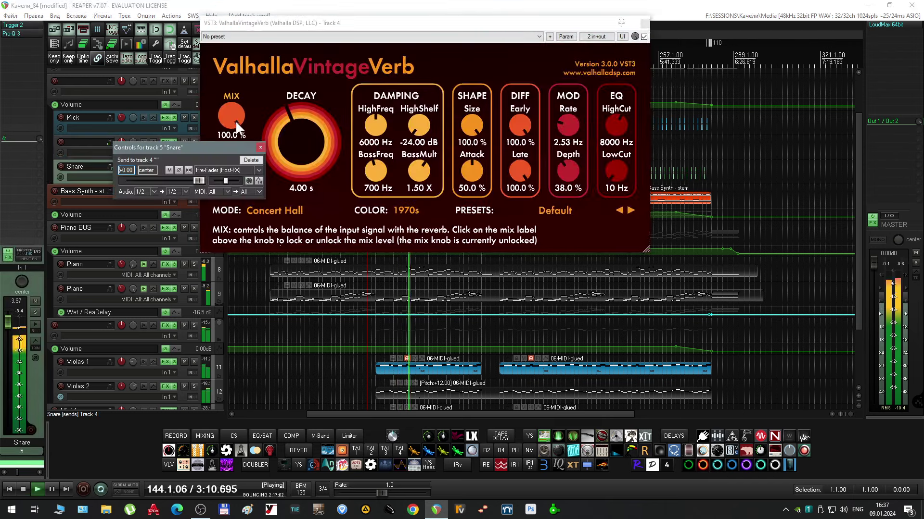
drag(315, 126, 313, 104)
drag(303, 23, 390, 61)
click(202, 148)
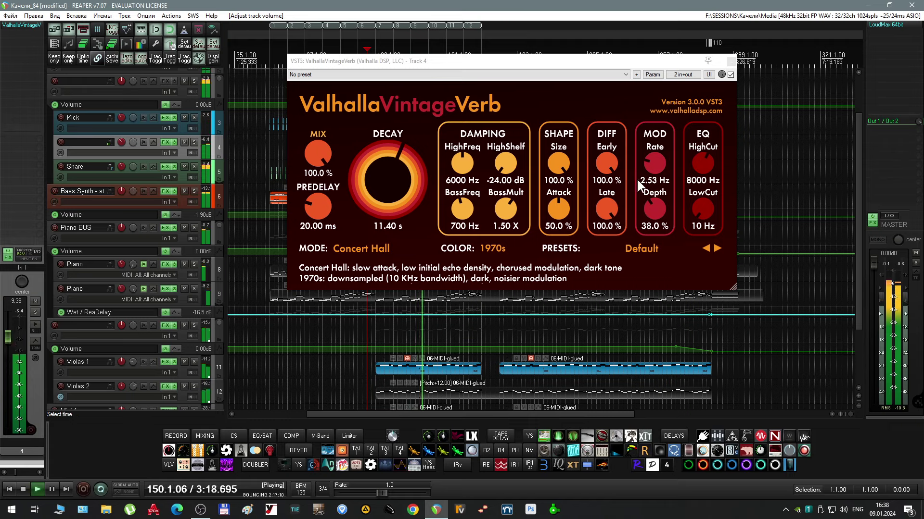
drag(702, 163, 702, 149)
click(732, 61)
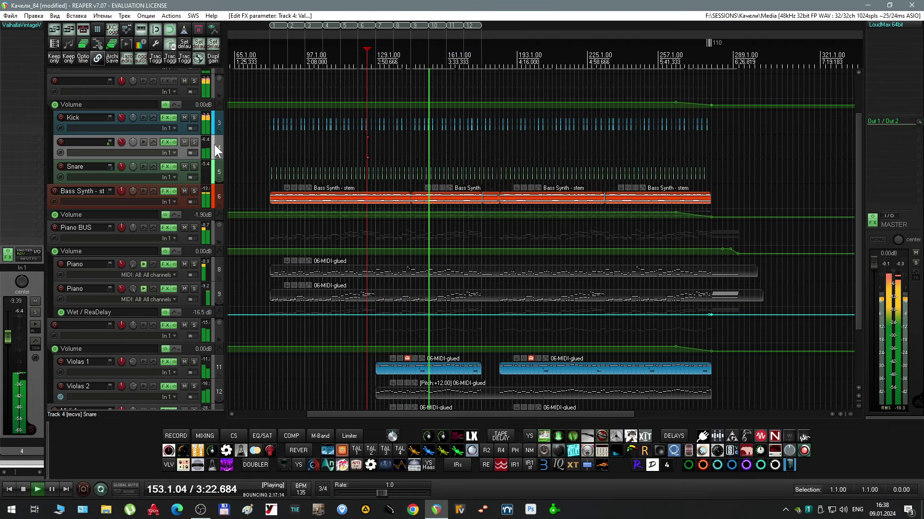
- Add Pro-Q 3 to the reverb track with a wide -3.02 dB bell at about 2472 Hz and a 12 dB/oct high cut
key(q)
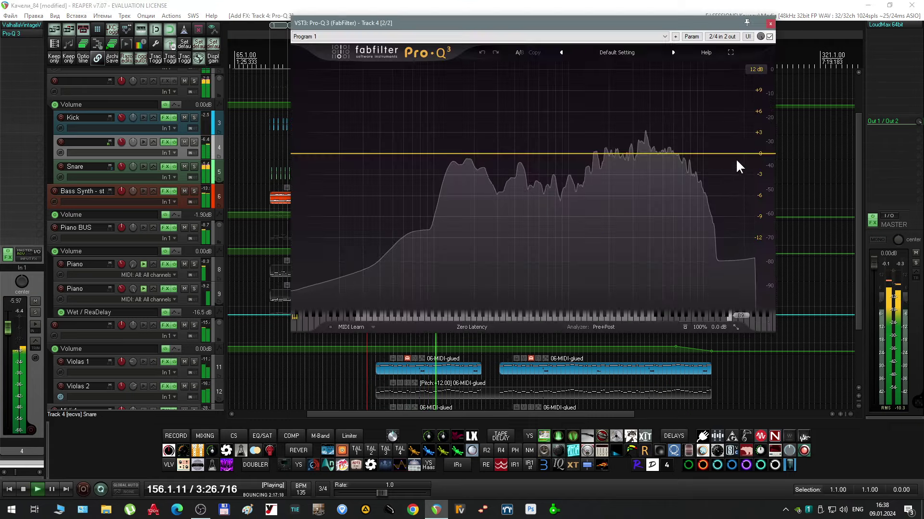
drag(732, 154, 667, 152)
drag(555, 154, 557, 124)
drag(605, 278, 609, 303)
drag(556, 124, 621, 175)
drag(667, 153, 754, 141)
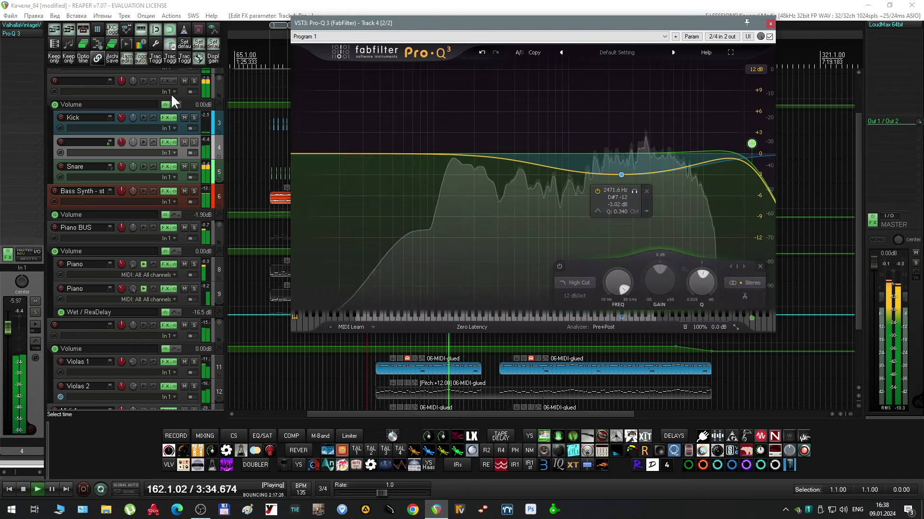
- Place Pro-Q 3 before the reverb and move its bell to -3.91 dB at about 2221 Hz
click(36, 27)
drag(624, 172, 619, 180)
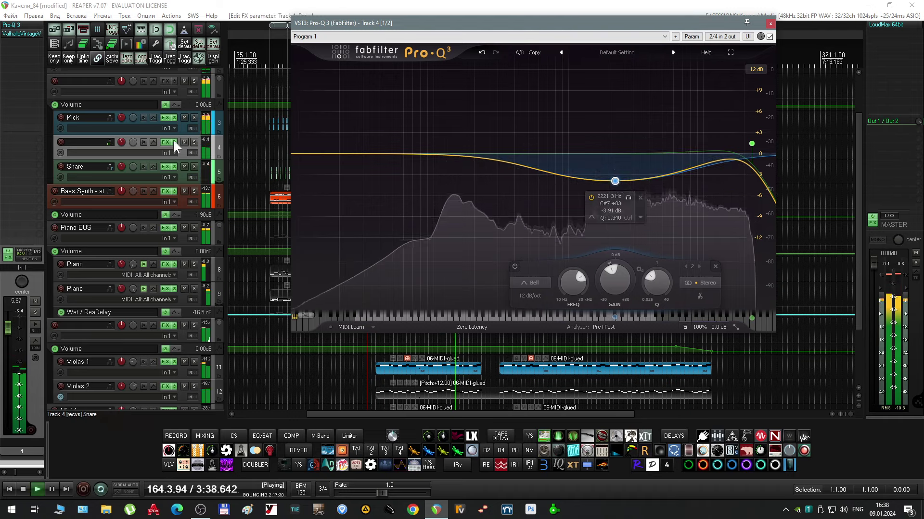
- Raise the reverb track's volume to -4.09 dB and add a 12 dB/oct low cut at about 66 Hz in Pro-Q 3
drag(8, 328, 9, 323)
drag(435, 156, 410, 159)
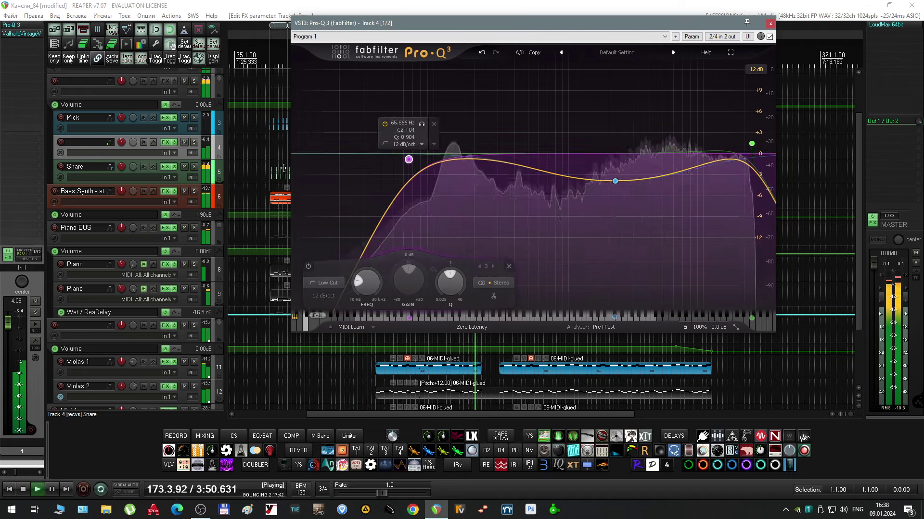
click(770, 23)
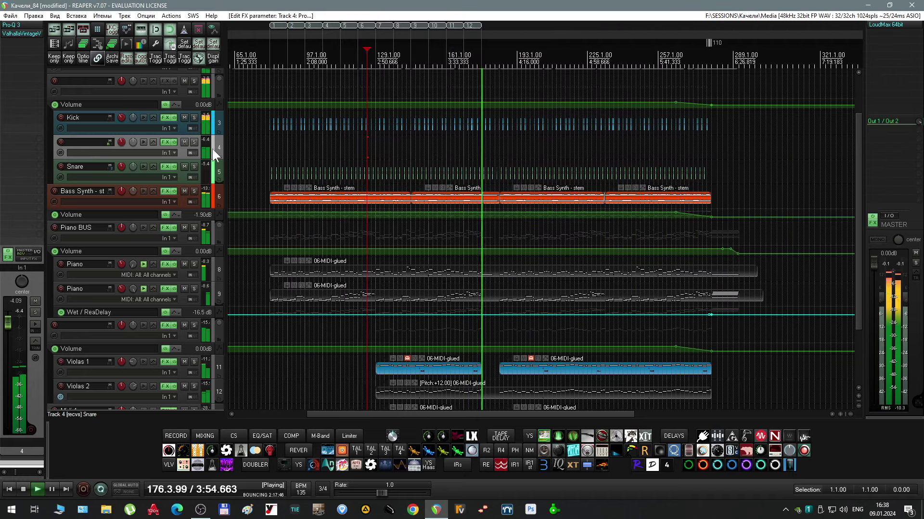
- Shorten the ValhallaVintageVerb decay on the reverb track to 7.00 s
click(24, 32)
mouse_move(394, 194)
mouse_down()
mouse_move(393, 187)
mouse_move(389, 201)
mouse_up()
key(Escape)
- Add the NC76 S2 limiting amplifier after the reverb with raised input gain, and lower the reverb's HighCut to 7820 Hz
click(475, 160)
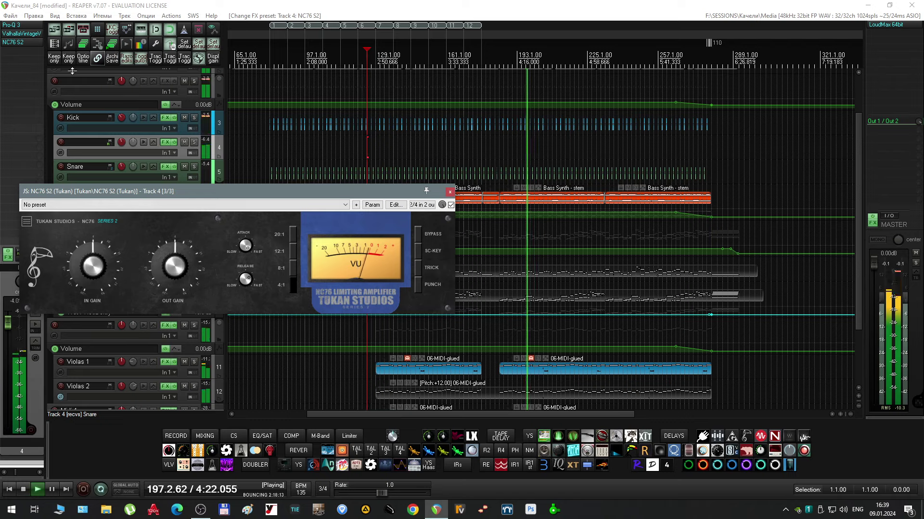
click(21, 34)
drag(96, 268, 104, 256)
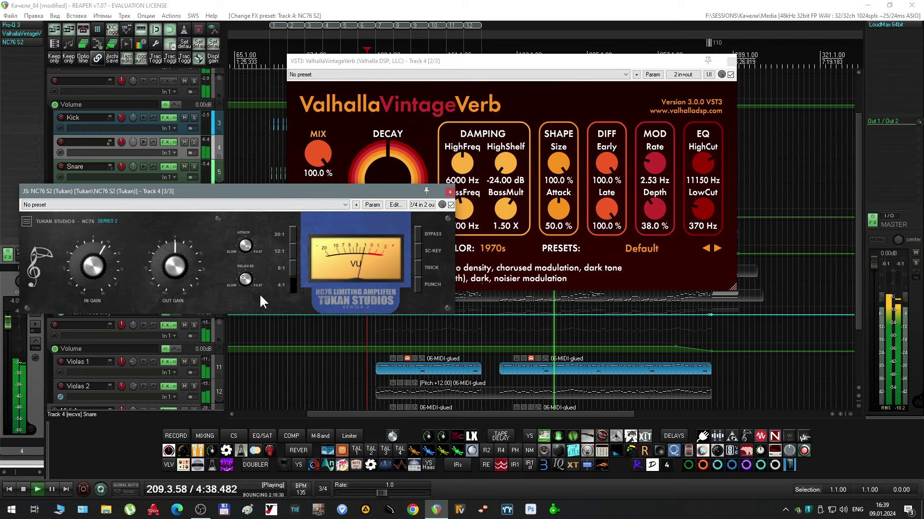
click(449, 192)
drag(702, 163, 699, 179)
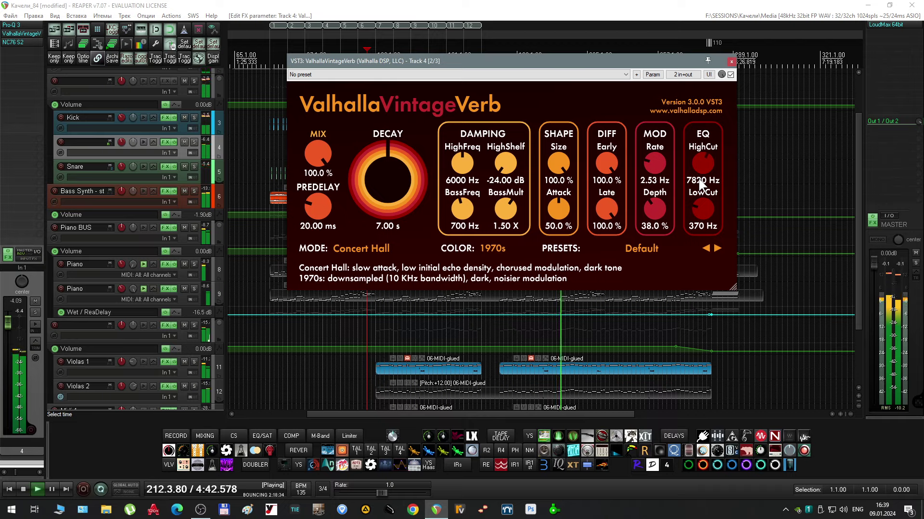
click(731, 61)
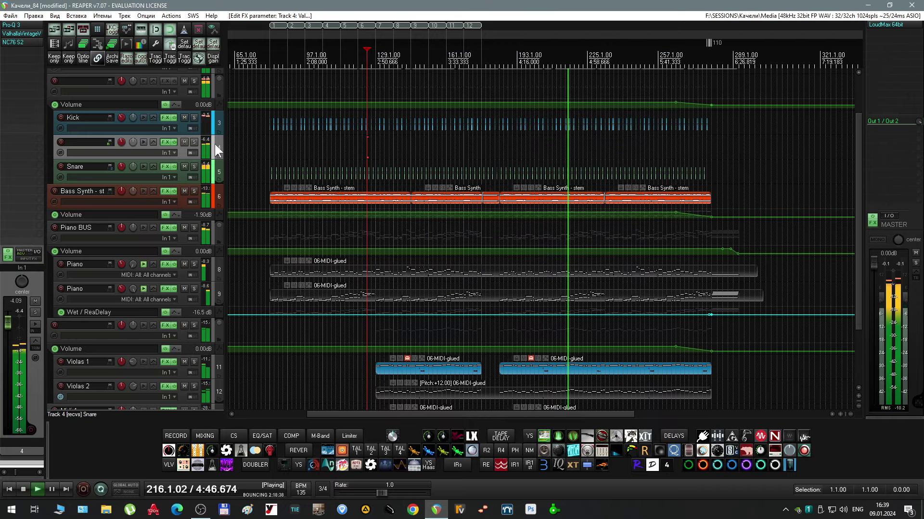